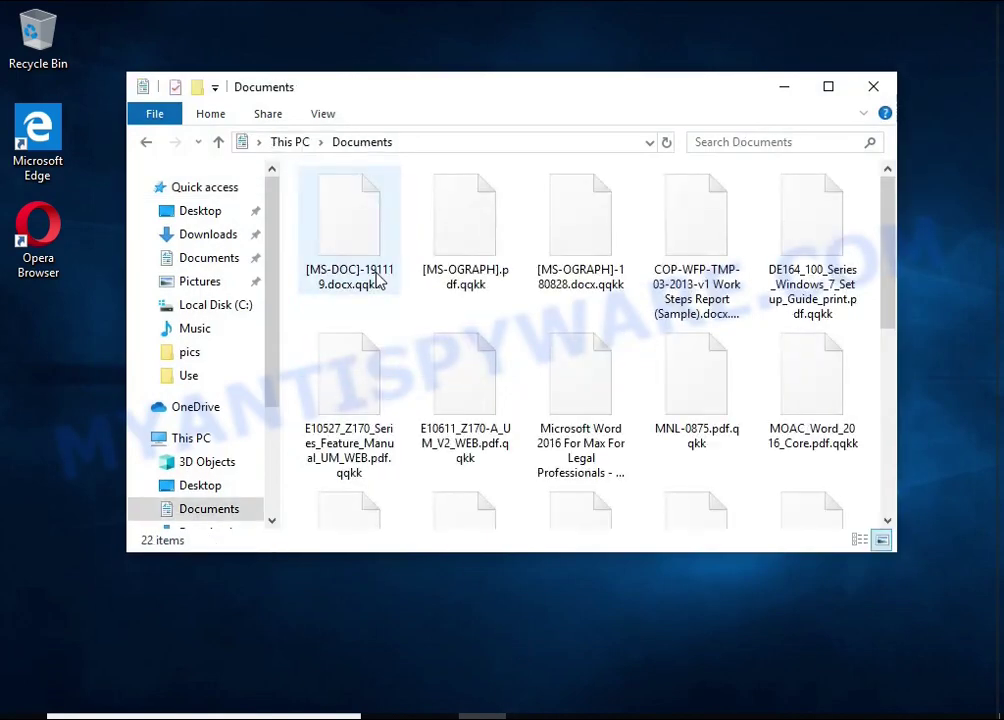
# Try opening two encrypted .qqkk files, then dismiss the open-with prompt
pyautogui.doubleClick(455, 285)
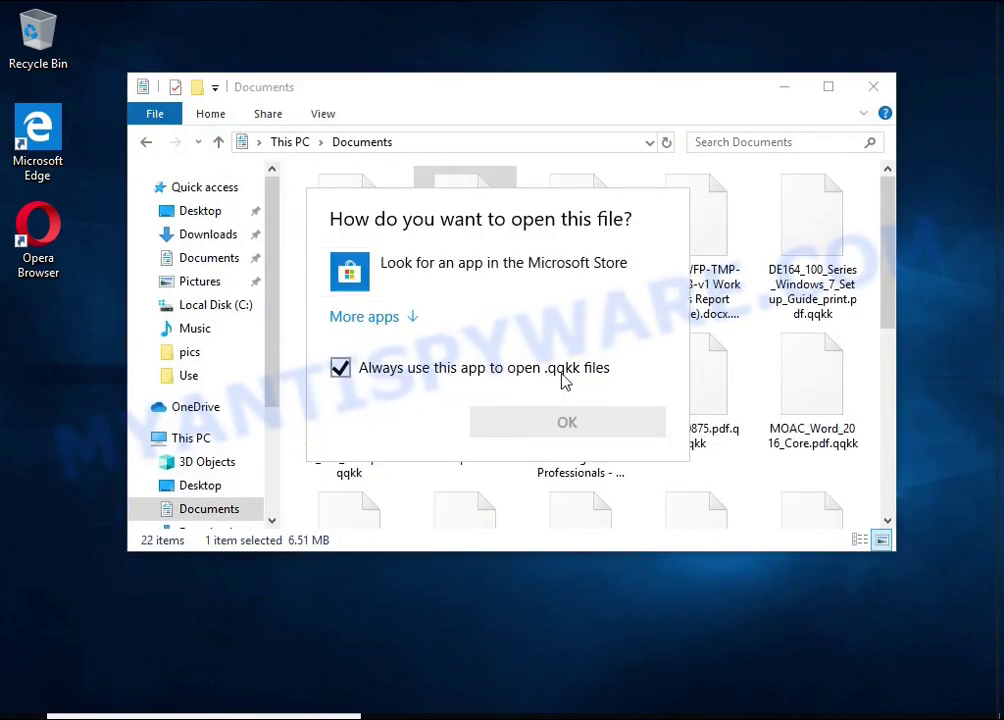
pyautogui.doubleClick(718, 290)
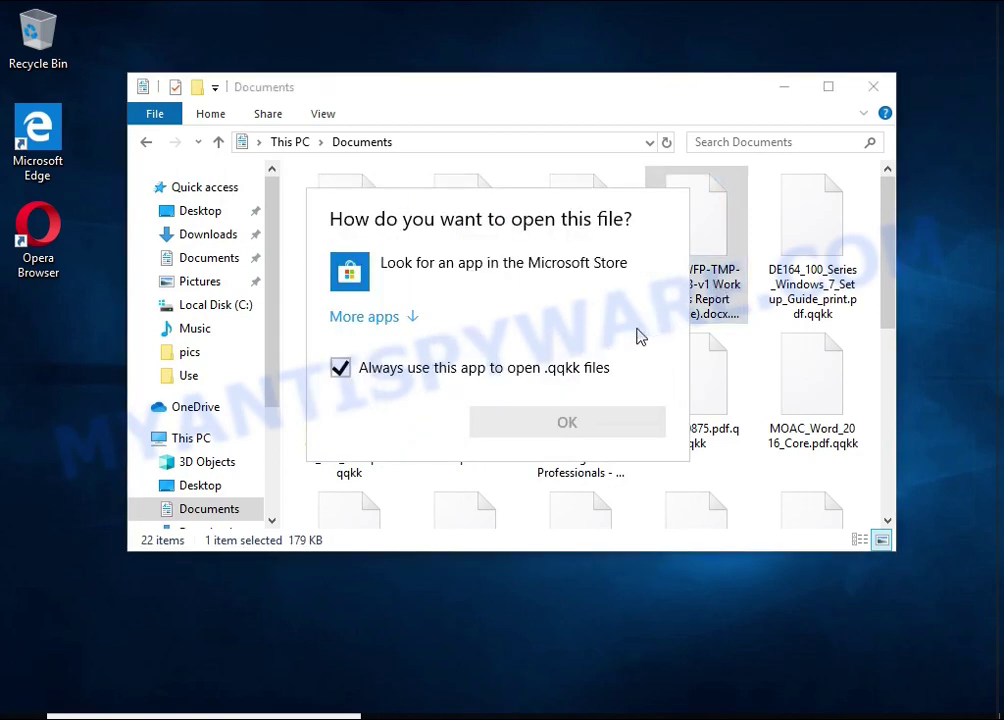
pyautogui.click(717, 251)
# Rename [MS-OGRAPH]-180828.docx.qqkk to [MS-OGRAPH]-180828.docx, accepting the extension change
pyautogui.rightClick(560, 193)
pyautogui.click(639, 419)
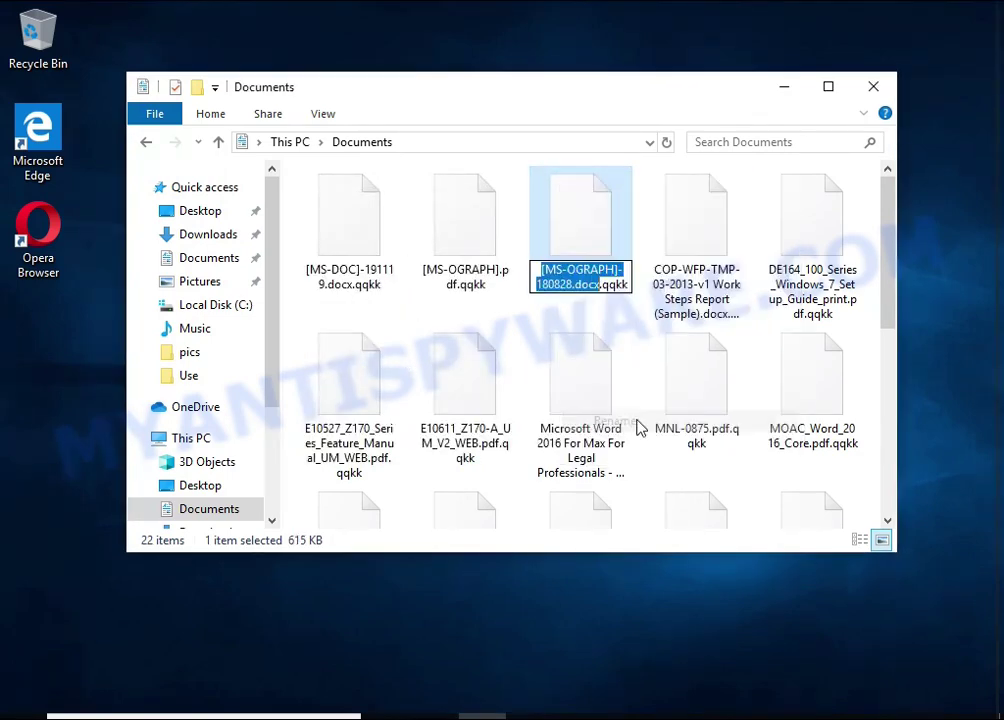
pyautogui.press('End')
pyautogui.press('BackSpace')
pyautogui.press('BackSpace')
pyautogui.press('BackSpace')
pyautogui.press('BackSpace')
pyautogui.press('BackSpace')
pyautogui.press('Return')
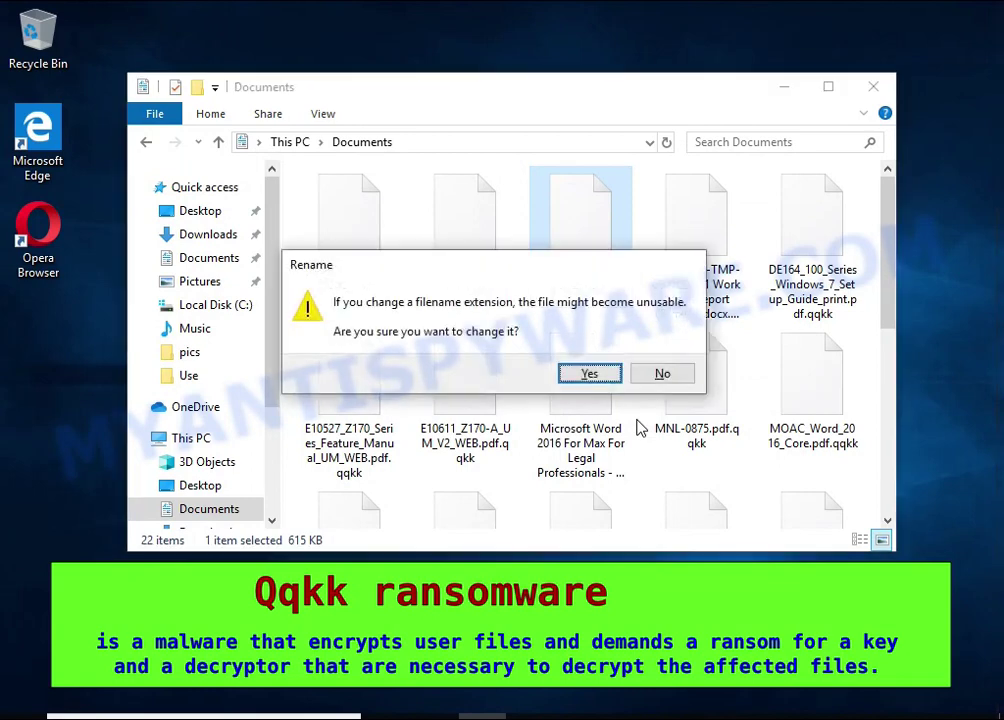
pyautogui.click(590, 373)
# Open the renamed document and let LibreOffice attempt a repair, which fails
pyautogui.doubleClick(553, 244)
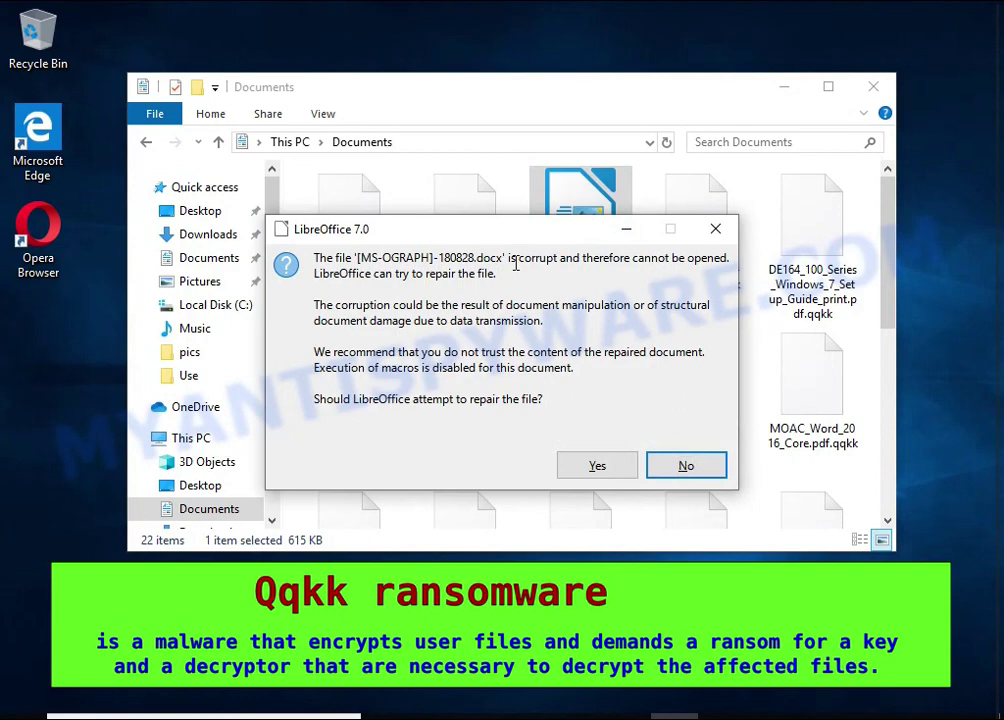
pyautogui.moveTo(516, 263); pyautogui.dragTo(538, 267)
pyautogui.doubleClick(538, 259)
pyautogui.click(618, 470)
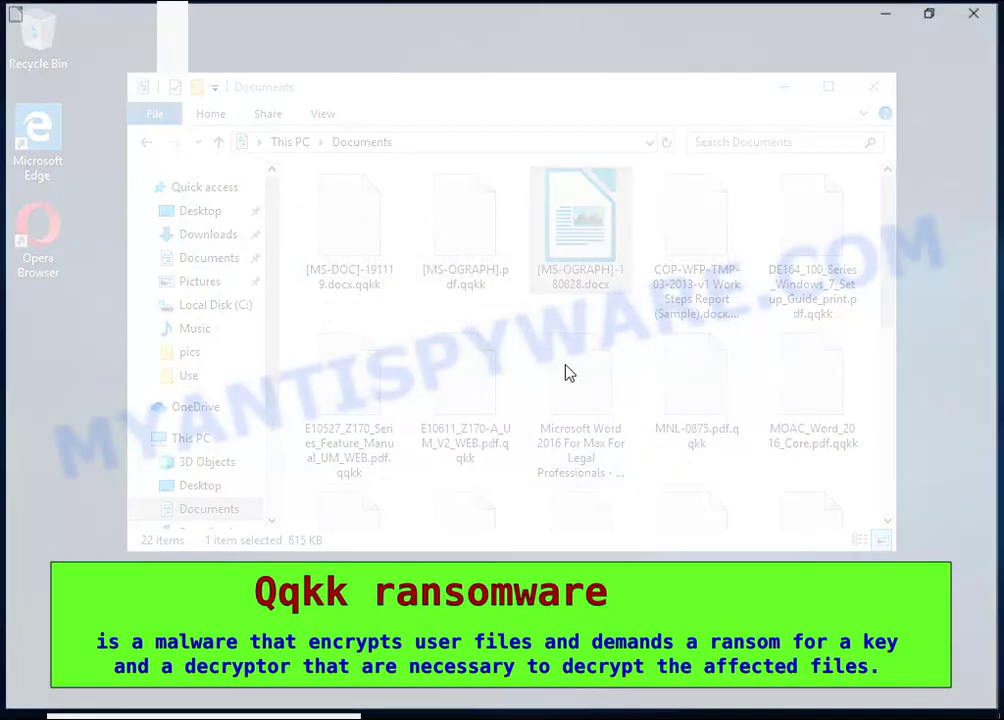
pyautogui.moveTo(506, 328); pyautogui.dragTo(645, 417)
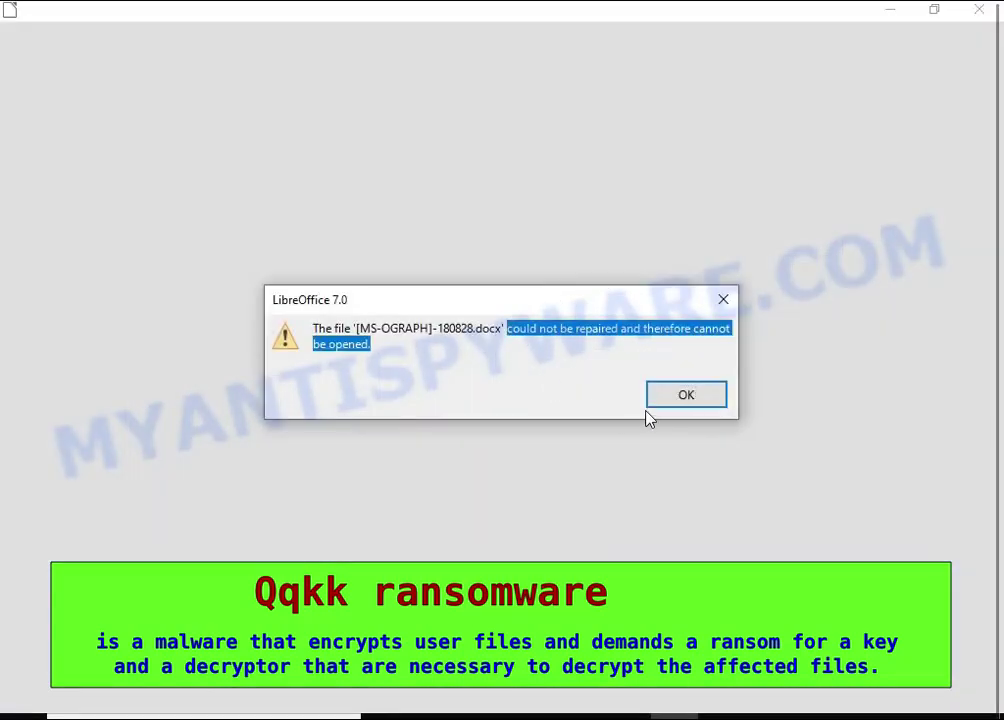
# Dismiss the repair error and rename [MS-OGRAPH].pdf.qqkk to [MS-OGRAPH].pdf
pyautogui.click(683, 399)
pyautogui.click(460, 204)
pyautogui.rightClick(460, 204)
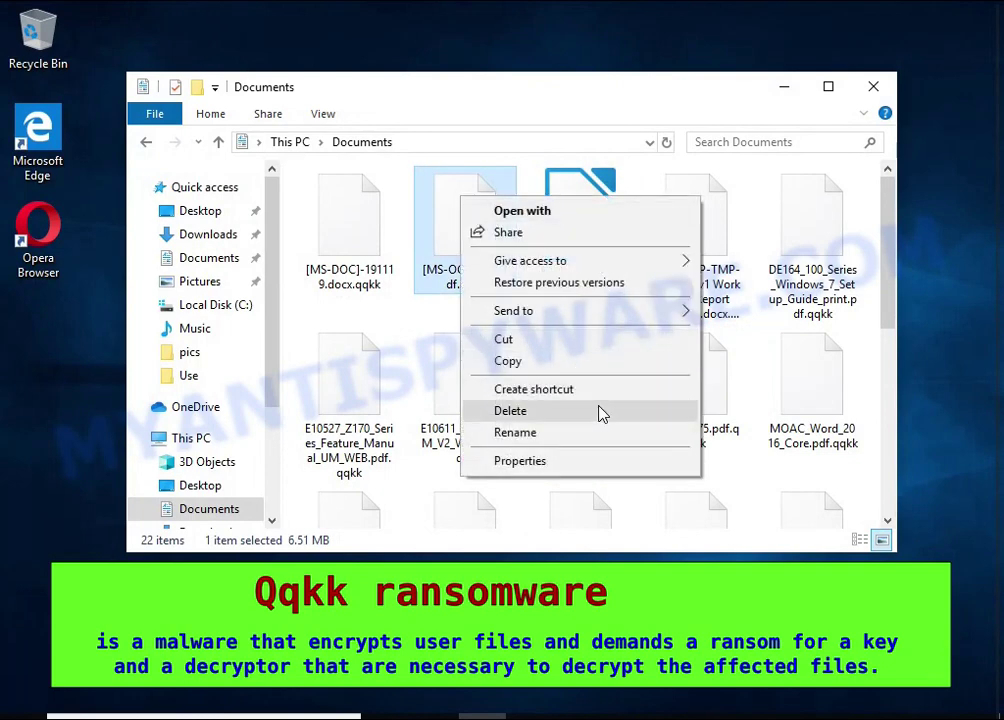
pyautogui.click(603, 435)
pyautogui.press('End')
pyautogui.press('BackSpace')
pyautogui.press('BackSpace')
pyautogui.press('BackSpace')
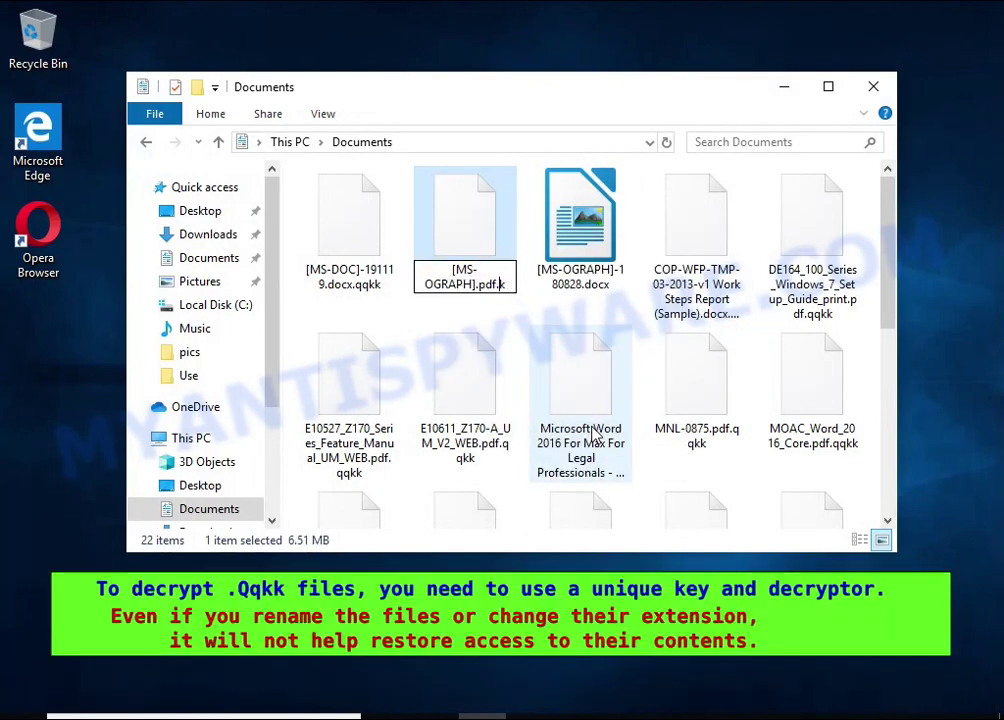
pyautogui.press('BackSpace')
pyautogui.press('BackSpace')
pyautogui.press('Return')
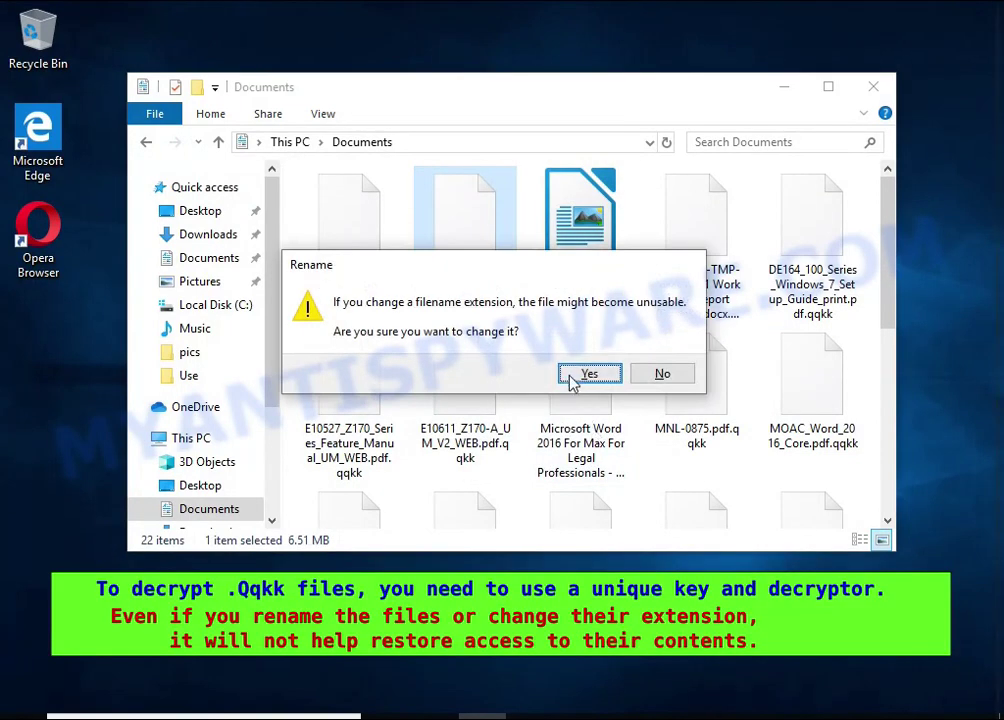
pyautogui.click(585, 375)
# Open the renamed PDF in Microsoft Edge, see it fail, and close it
pyautogui.doubleClick(462, 224)
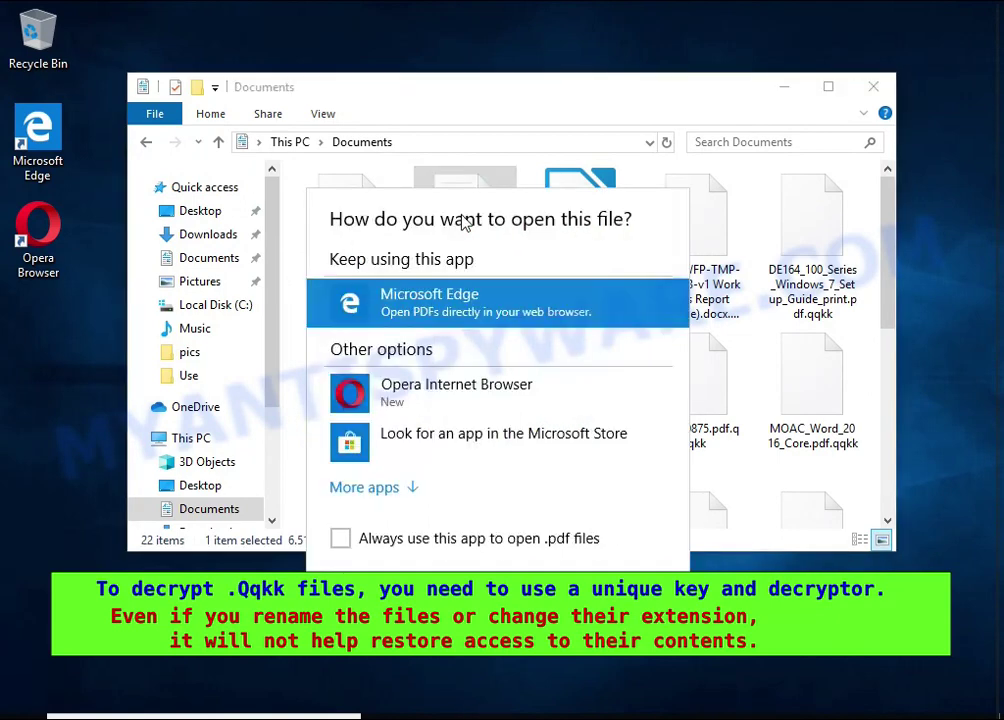
pyautogui.click(476, 294)
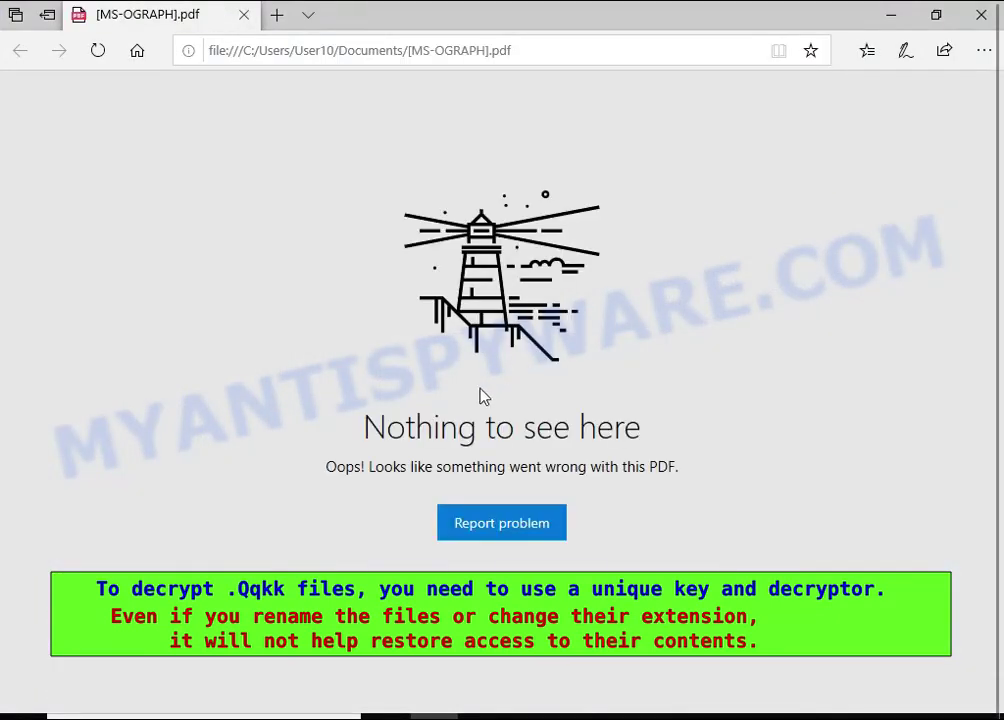
pyautogui.click(986, 18)
# In Pictures, try Chrysanthemum.jpg.qqkk, then rename Desert.jpg.qqkk to Desert.jpg
pyautogui.click(199, 281)
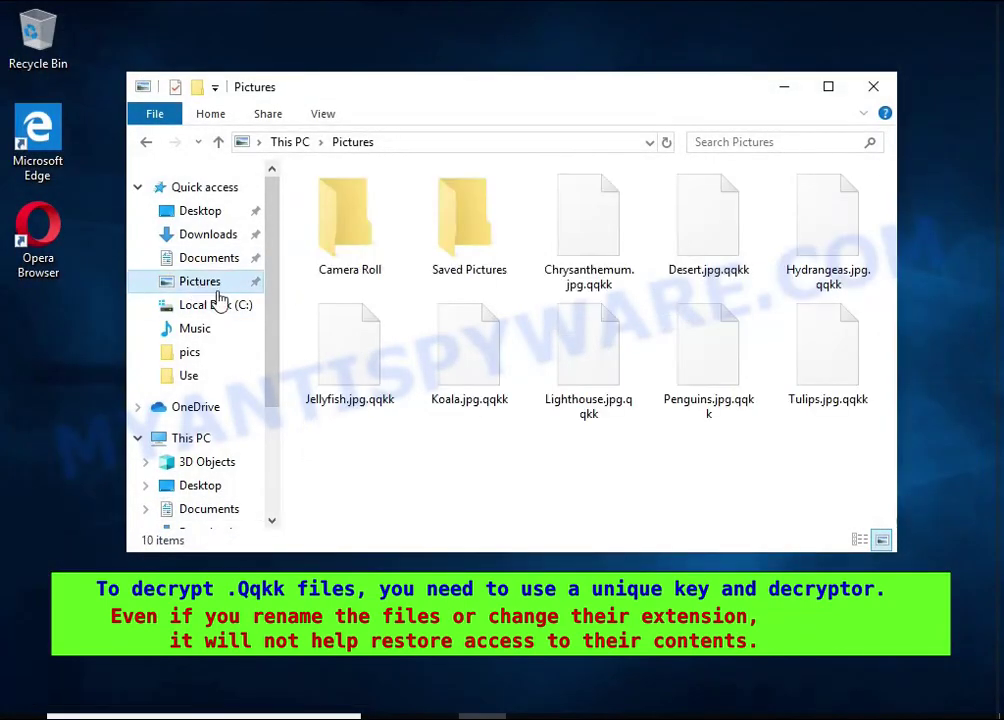
pyautogui.doubleClick(603, 252)
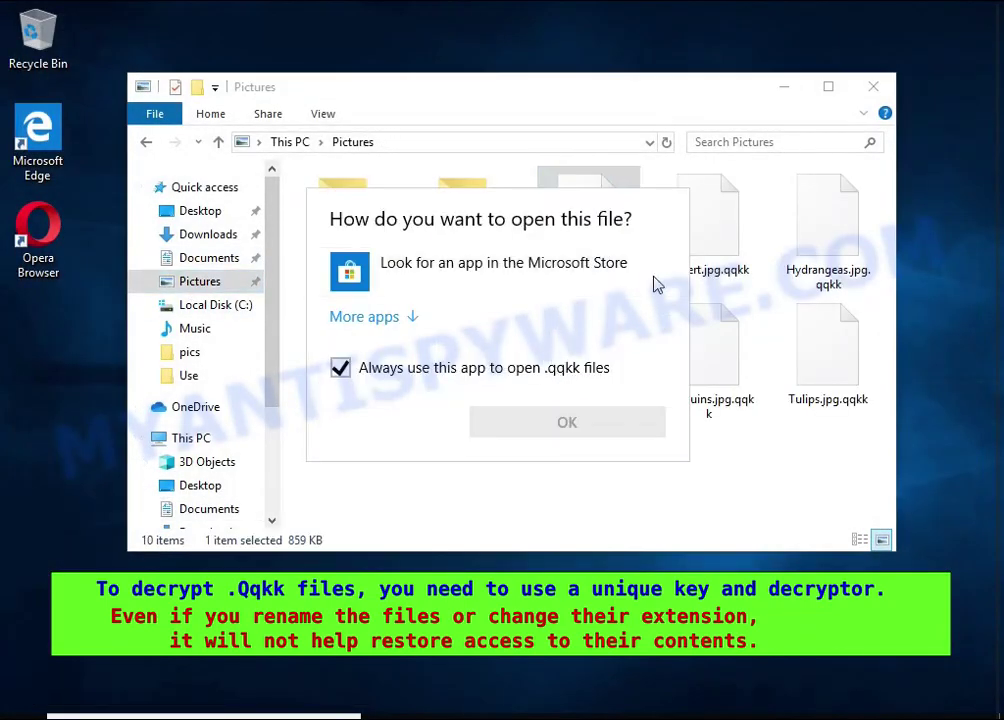
pyautogui.click(716, 188)
pyautogui.rightClick(719, 181)
pyautogui.press('m')
pyautogui.press('End')
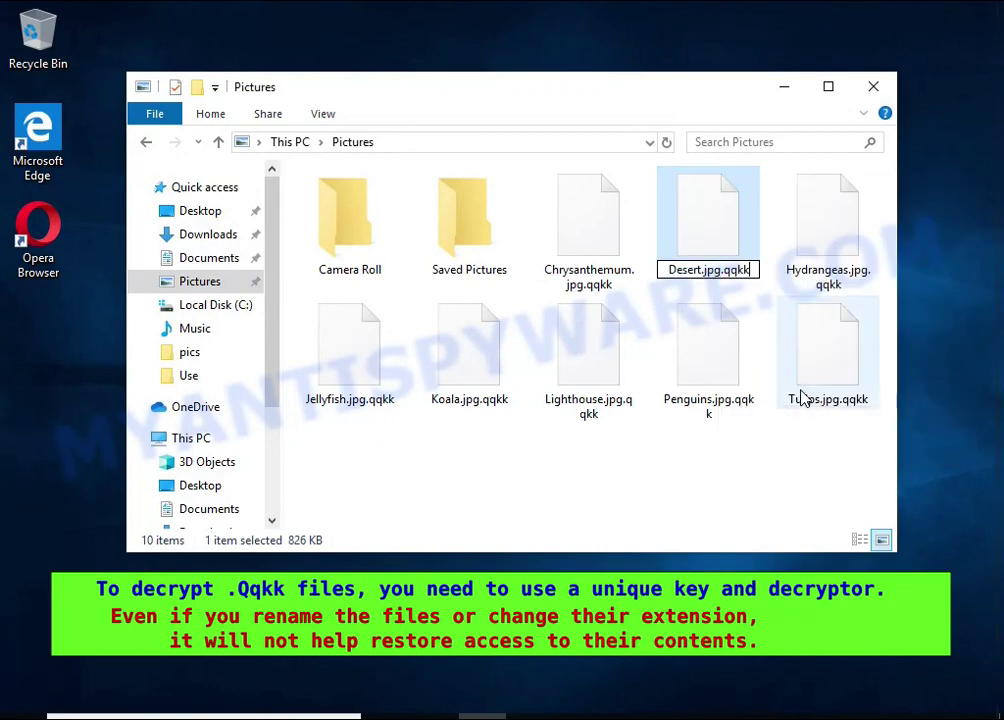
pyautogui.press('BackSpace')
pyautogui.press('BackSpace')
pyautogui.press('BackSpace')
pyautogui.press('BackSpace')
pyautogui.press('BackSpace')
pyautogui.press('Return')
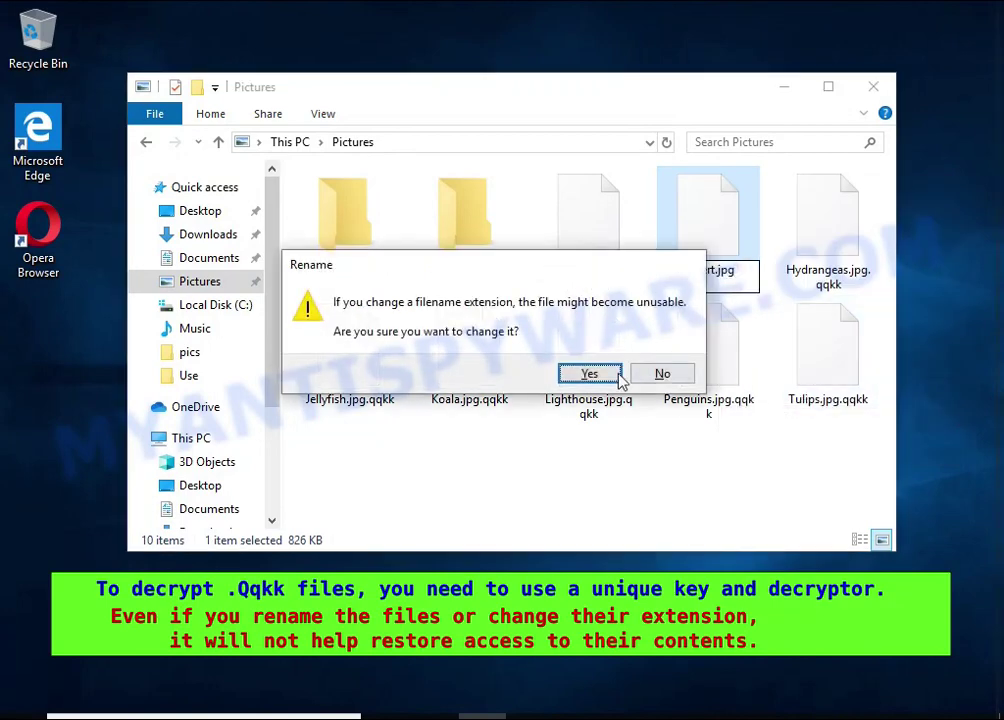
pyautogui.click(619, 375)
# Open Desert.jpg in Photos, which cannot display it, and close Photos
pyautogui.press('Return')
pyautogui.click(585, 318)
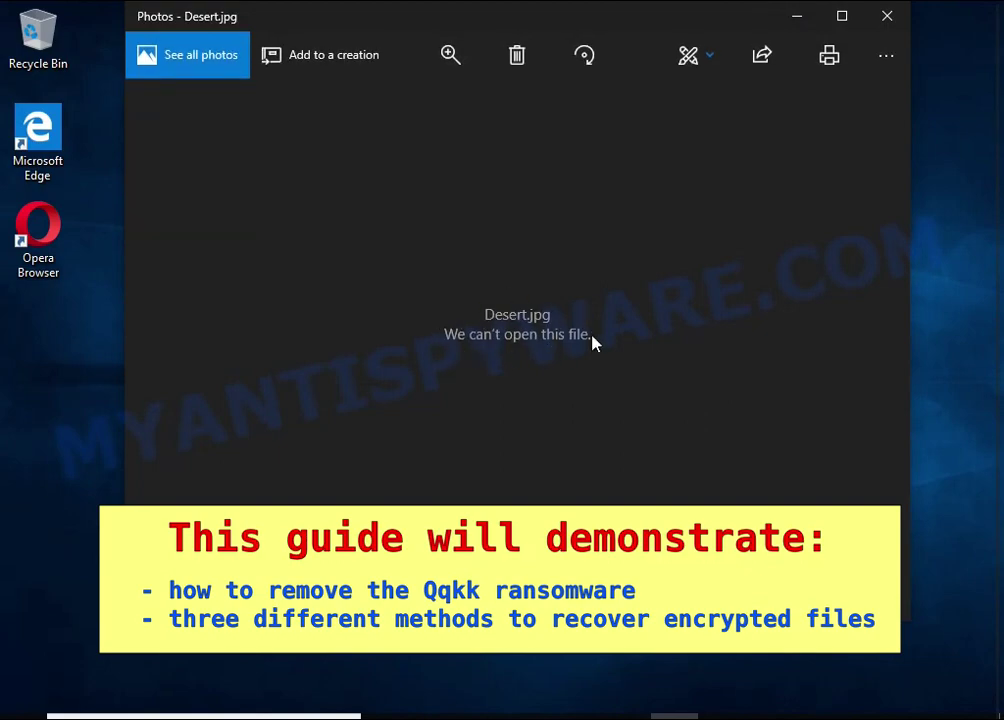
pyautogui.click(885, 18)
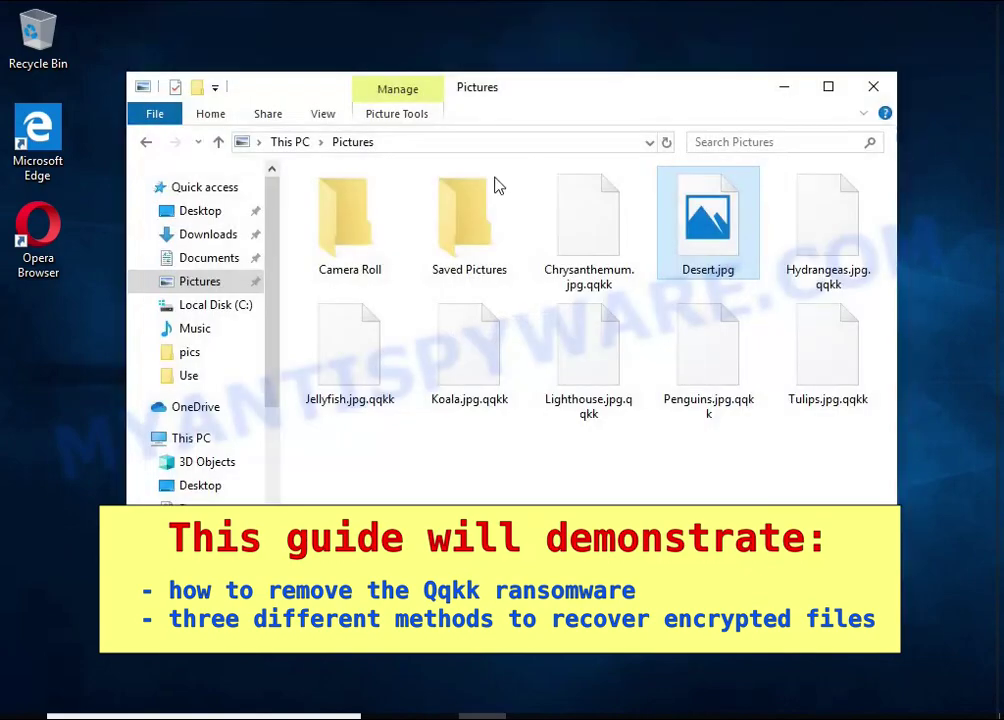
# Read the _readme.txt ransom note from Local Disk (C:) in Notepad, then close Notepad and Explorer
pyautogui.click(228, 308)
pyautogui.doubleClick(350, 343)
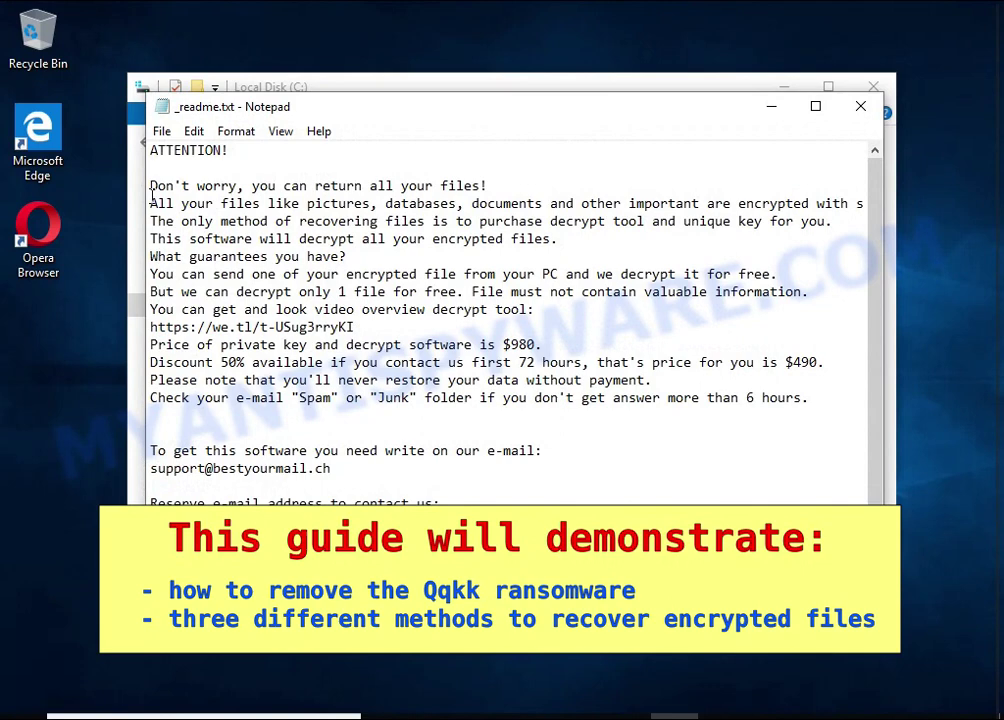
pyautogui.moveTo(151, 197); pyautogui.dragTo(812, 203)
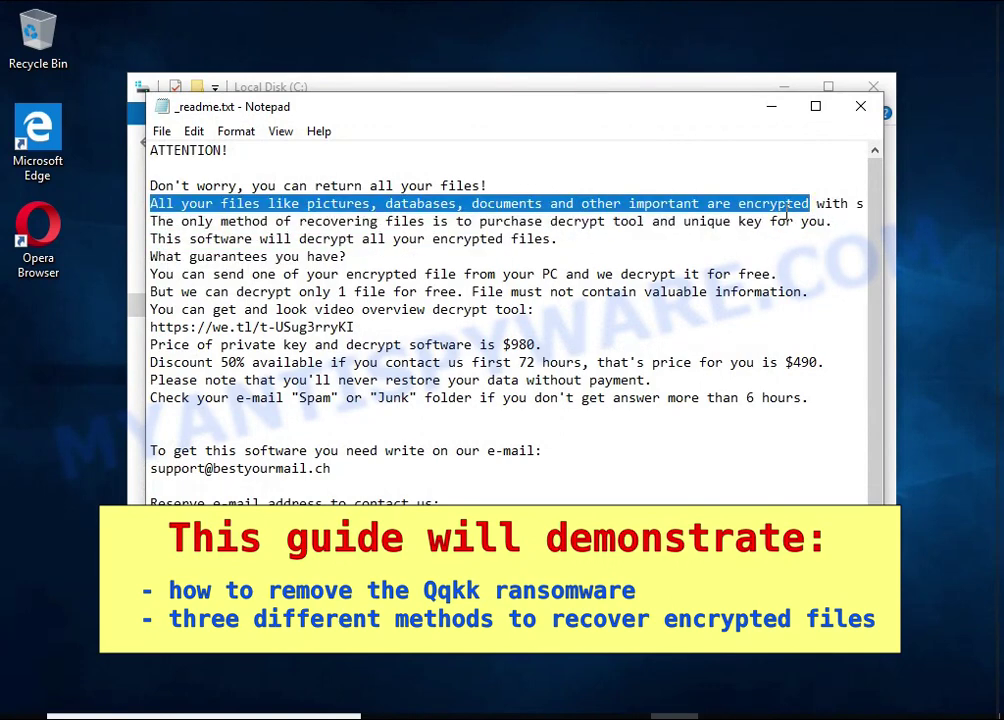
pyautogui.doubleClick(787, 205)
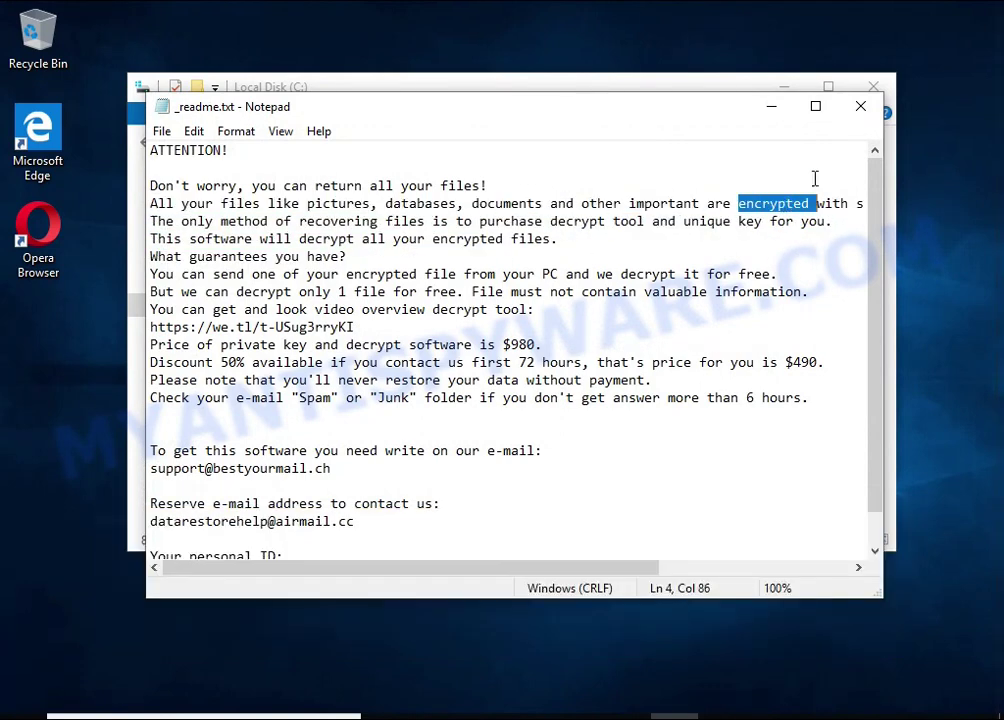
pyautogui.click(860, 106)
pyautogui.click(873, 88)
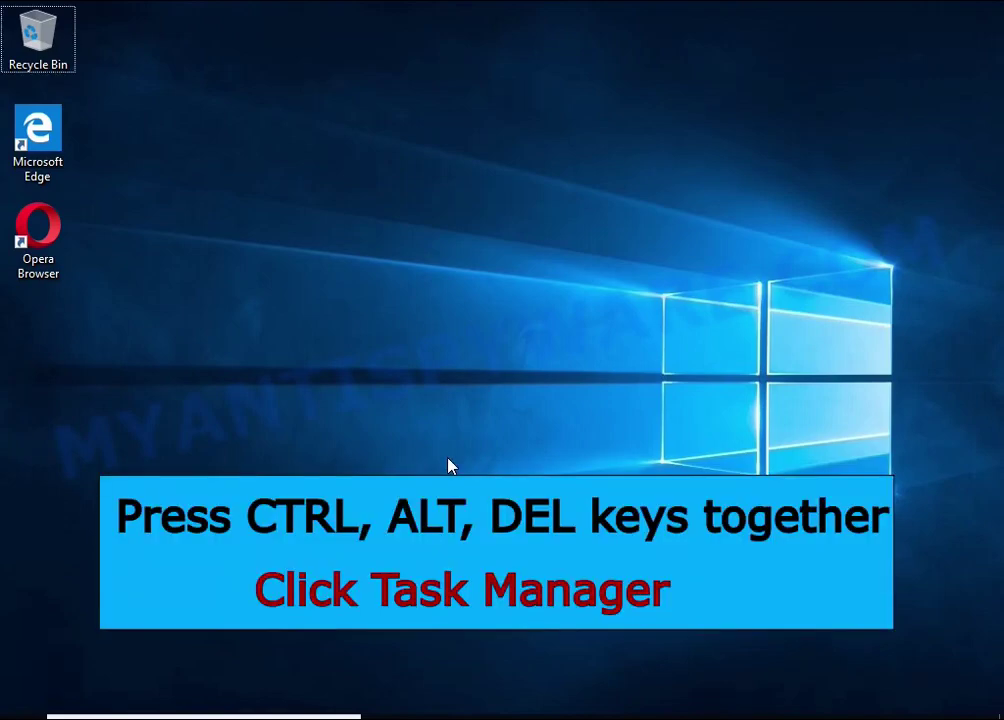
# Open Task Manager via Ctrl+Alt+Delete and end the DB07.exe (32 bit) process
pyautogui.hotkey('ctrl', 'alt', 'Delete')
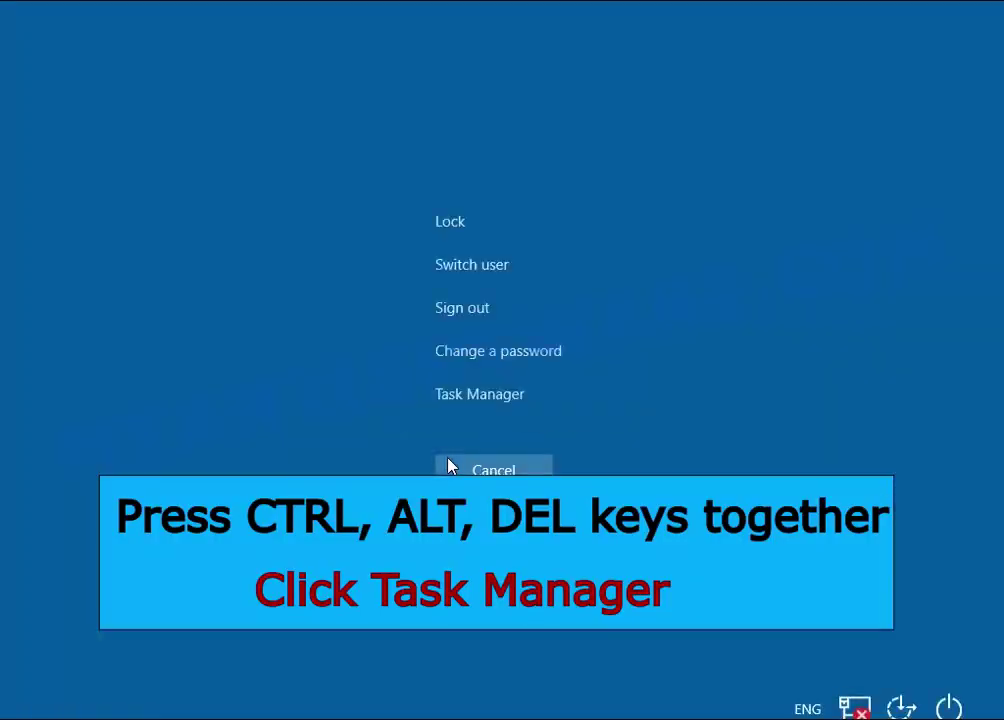
pyautogui.click(512, 399)
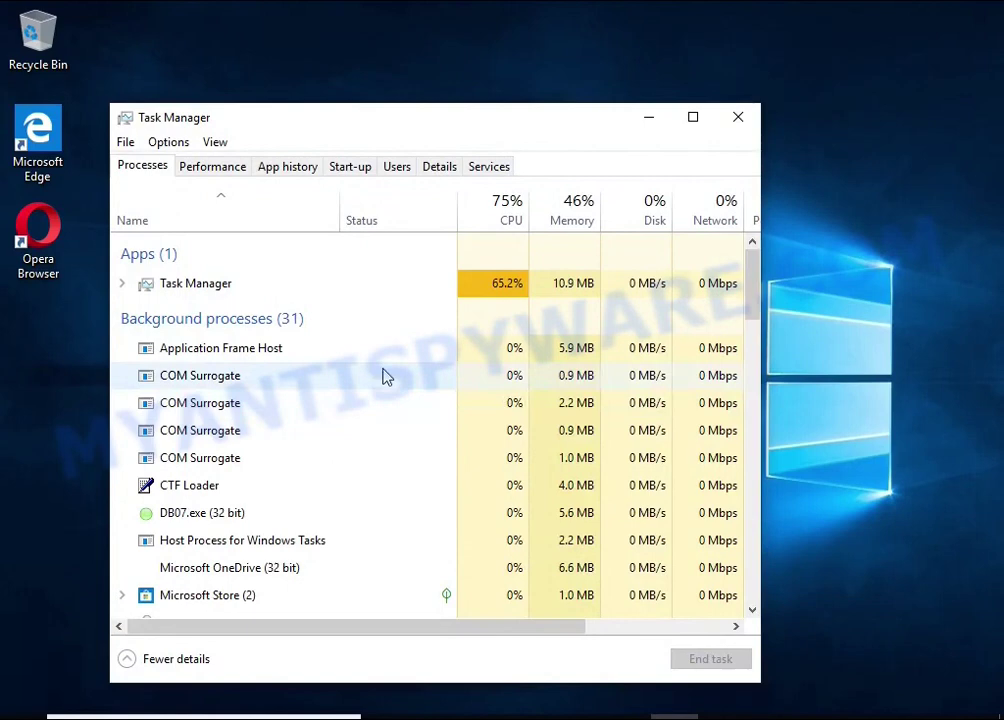
pyautogui.scroll(-1, 350, 378)
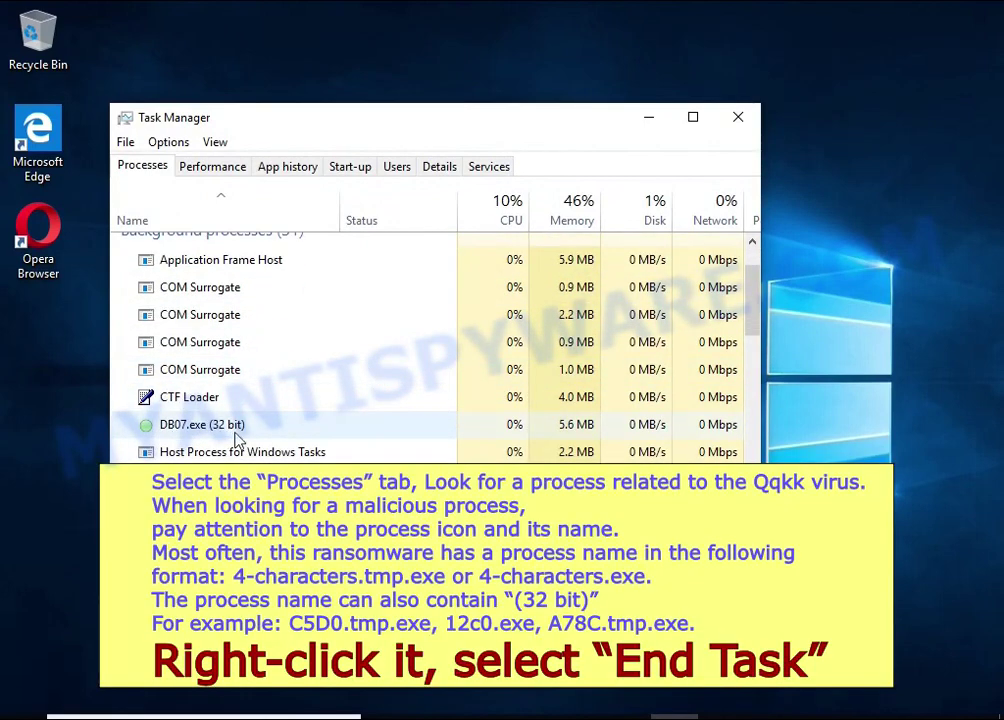
pyautogui.click(383, 429)
pyautogui.rightClick(390, 437)
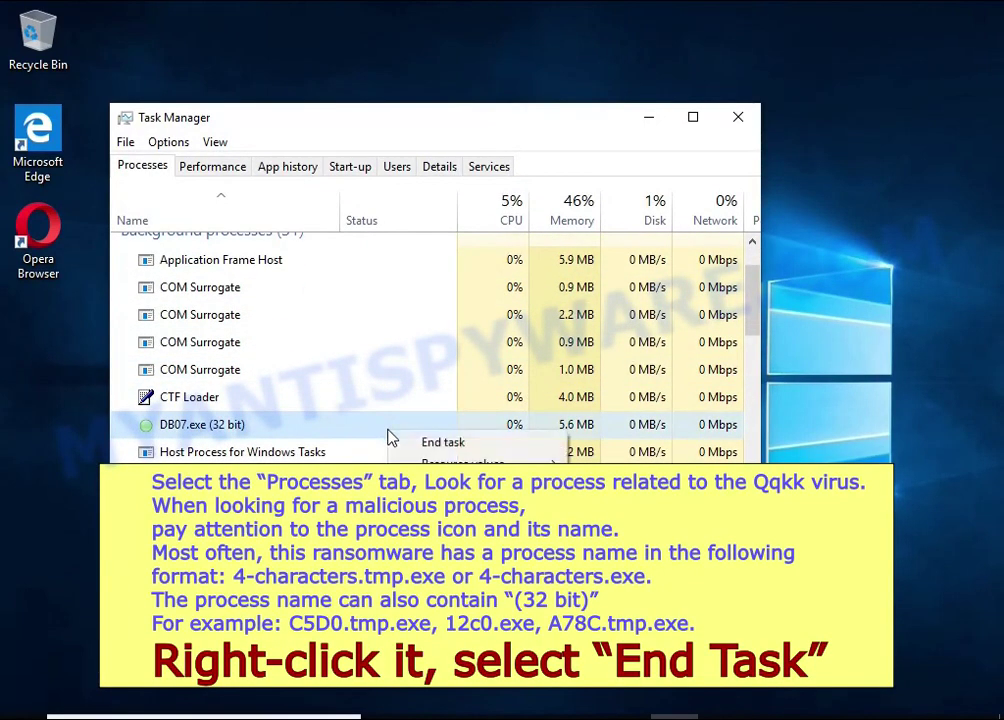
pyautogui.click(511, 444)
# Scroll through the remaining processes to check for anything else suspicious
pyautogui.scroll(-2, 320, 410)
pyautogui.scroll(-7, 308, 401)
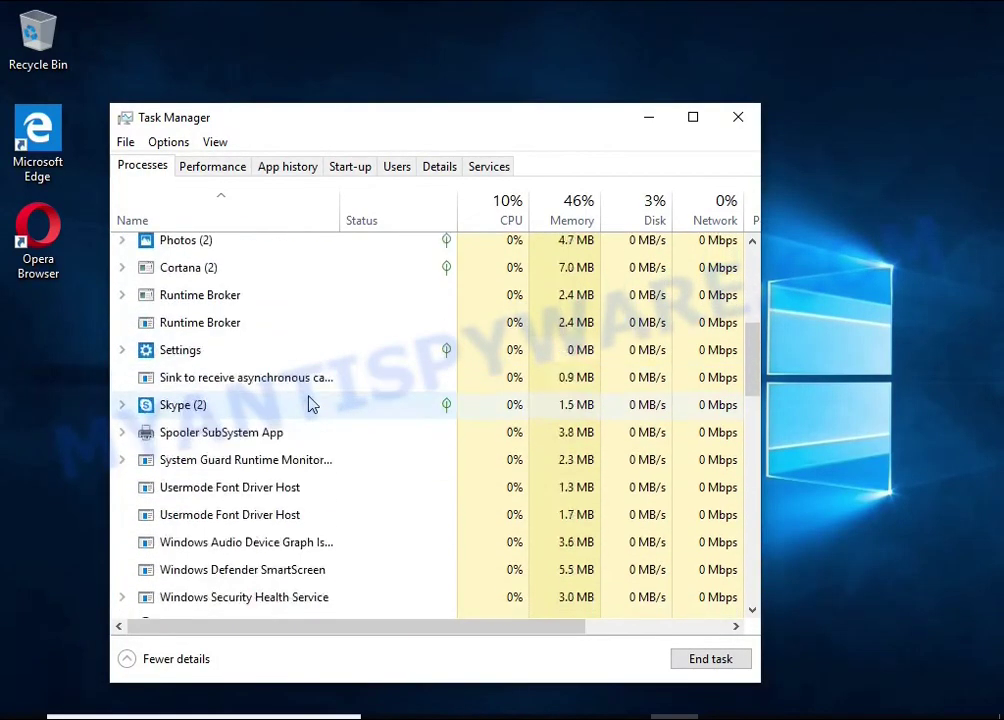
pyautogui.scroll(-9, 308, 401)
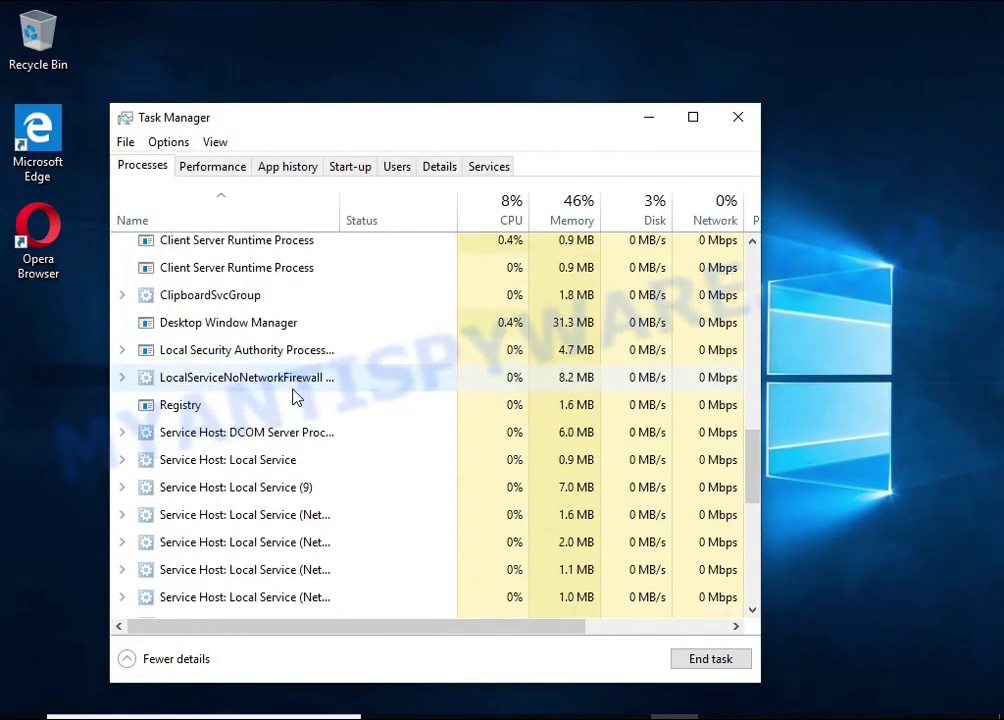
pyautogui.scroll(-1, 295, 397)
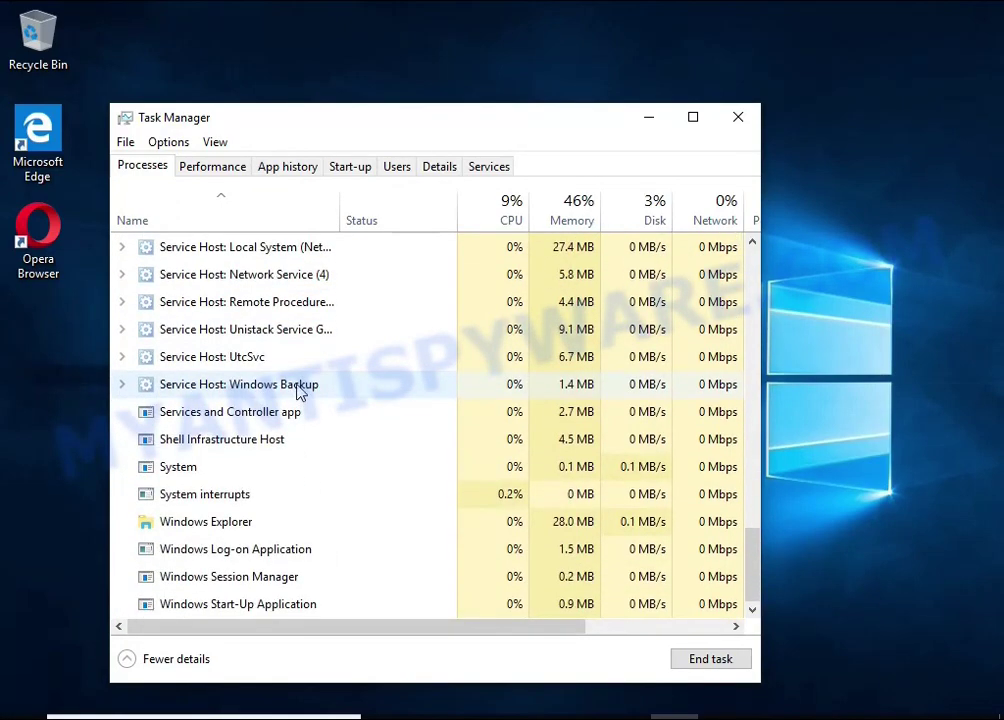
pyautogui.scroll(9, 300, 398)
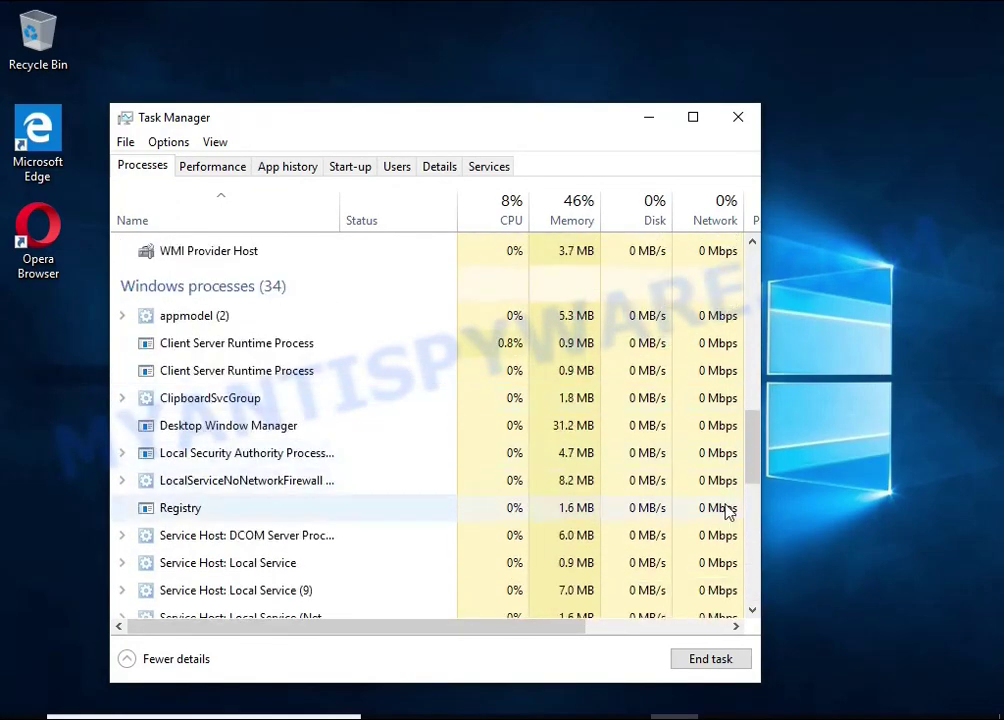
pyautogui.moveTo(760, 474); pyautogui.dragTo(762, 262)
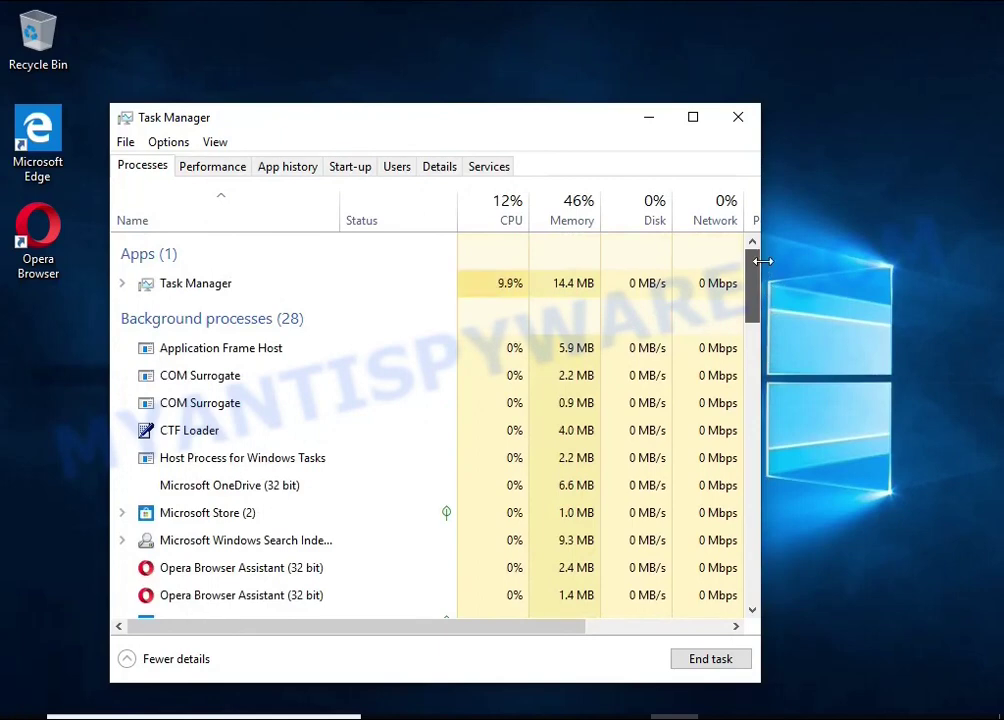
# Disable the DB07.exe entry on Task Manager's Start-up tab
pyautogui.click(350, 167)
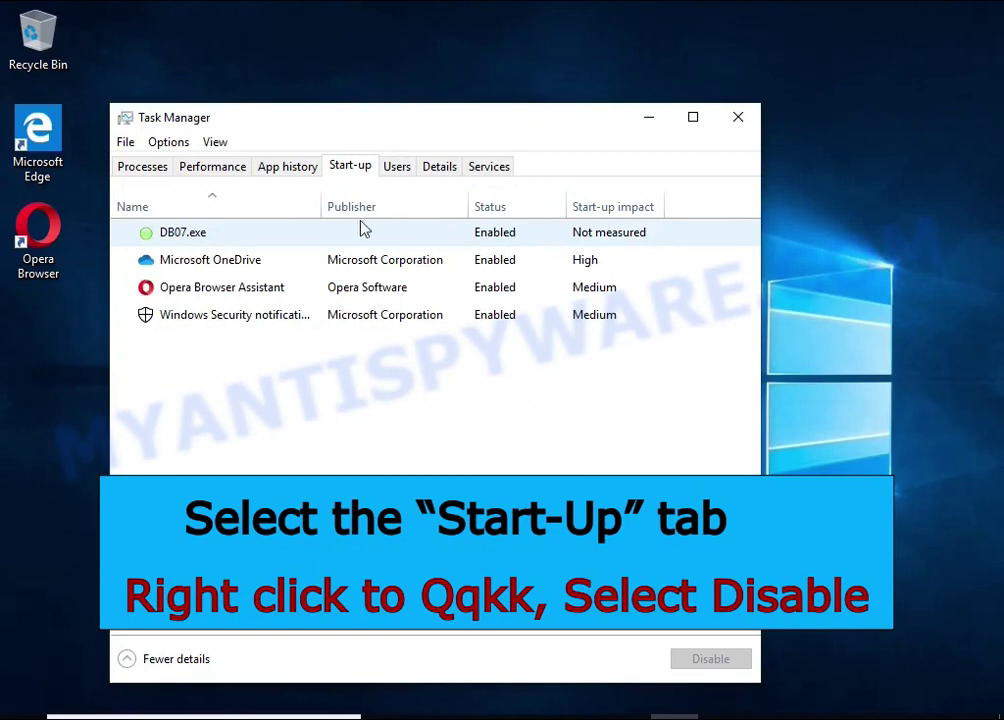
pyautogui.click(545, 243)
pyautogui.rightClick(545, 245)
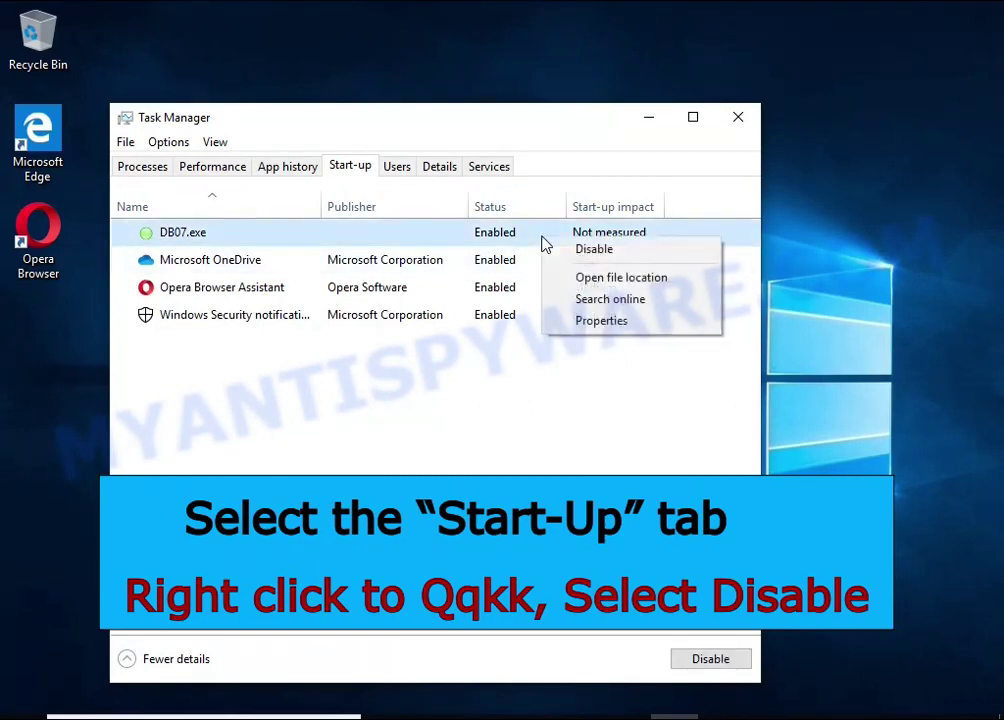
pyautogui.click(670, 262)
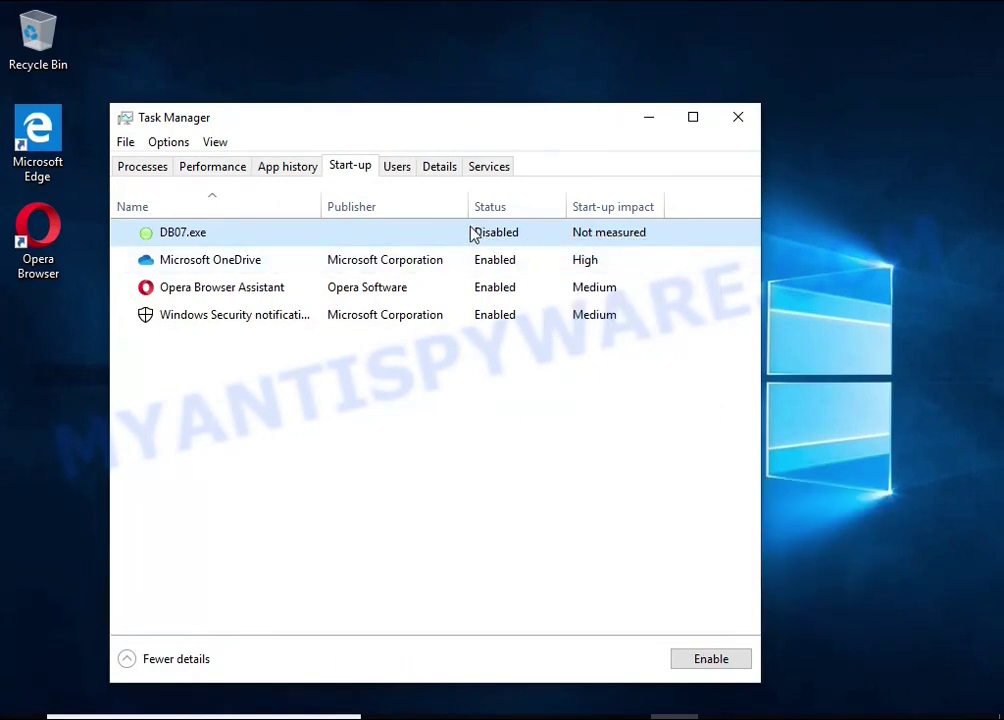
# Close Task Manager and search Windows for 'task she' to find Task Scheduler
pyautogui.click(735, 121)
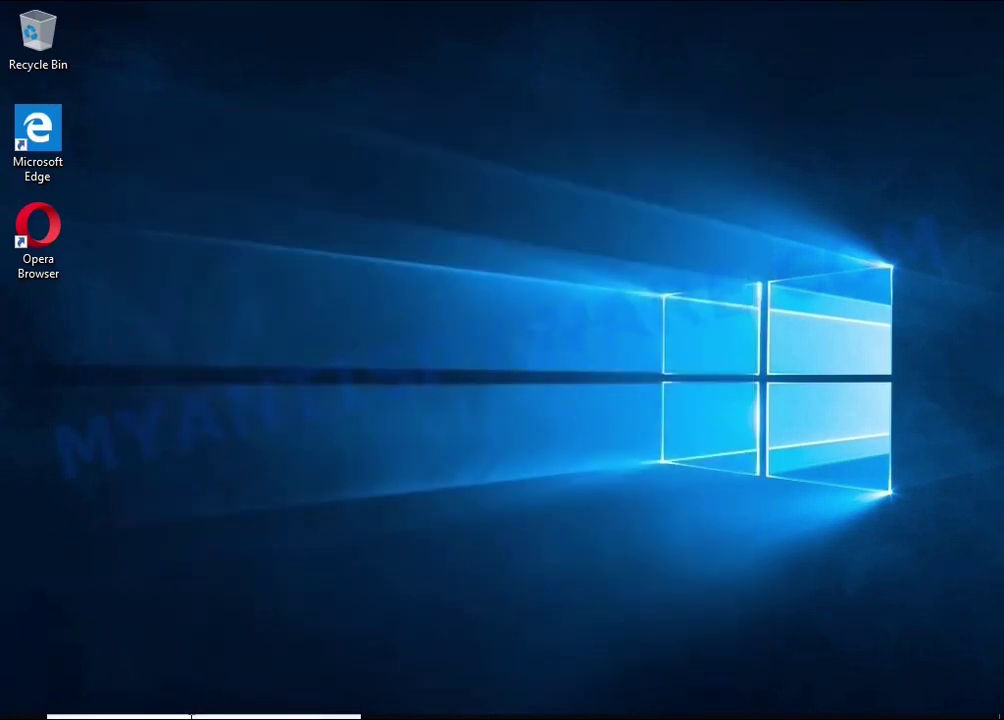
pyautogui.press('super+s')
pyautogui.write('tas')
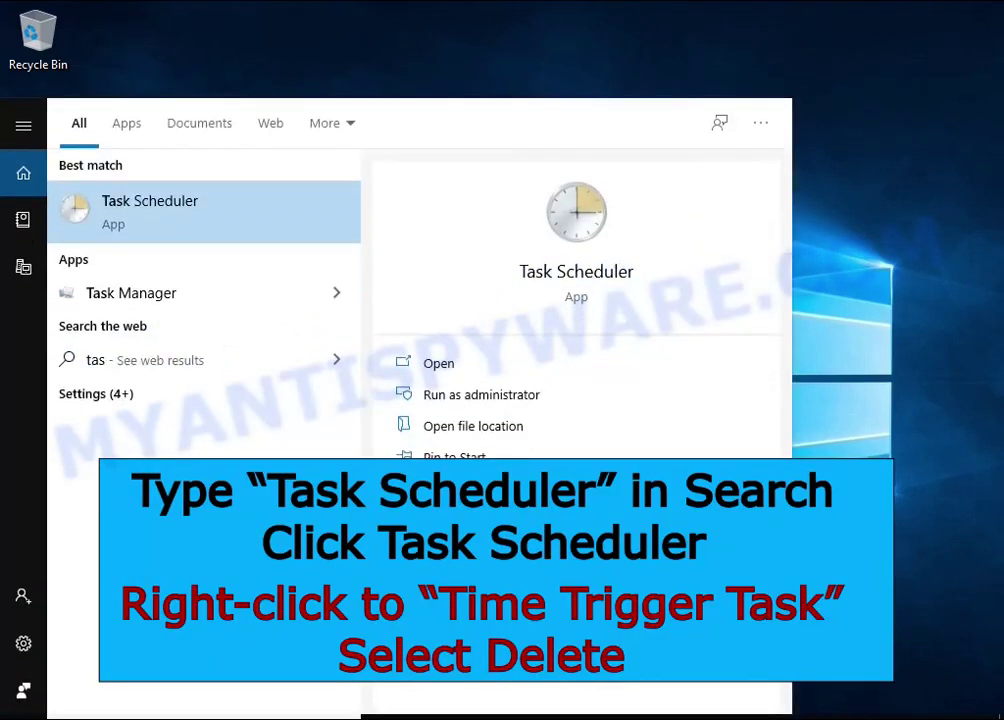
pyautogui.write('k she')
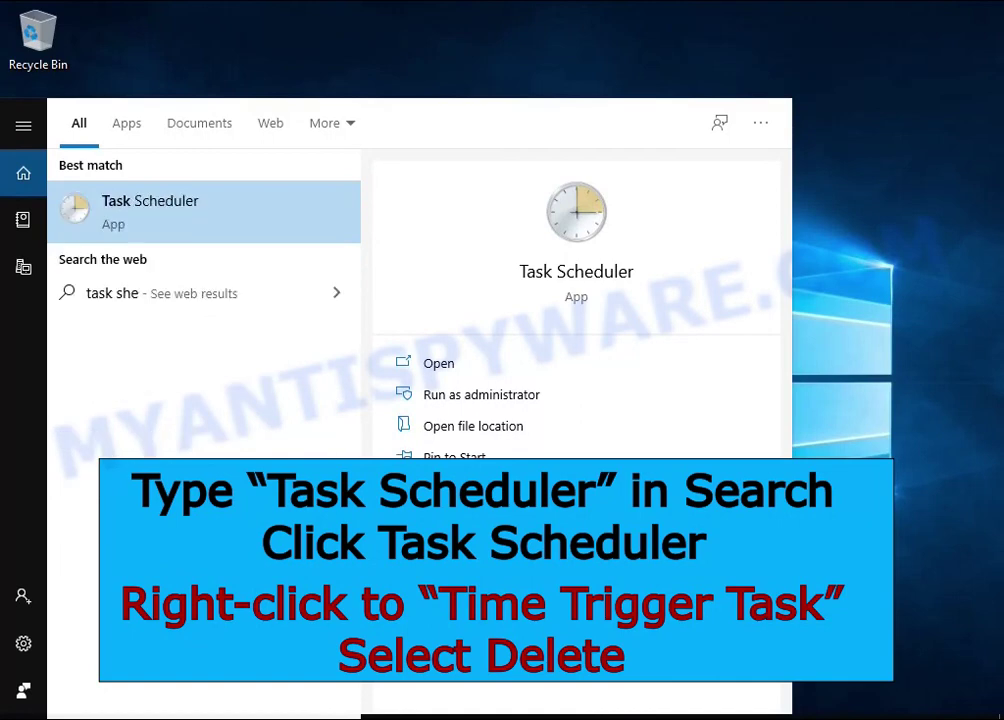
# Open Task Scheduler and delete the Time Trigger Task from the Task Scheduler Library
pyautogui.click(243, 229)
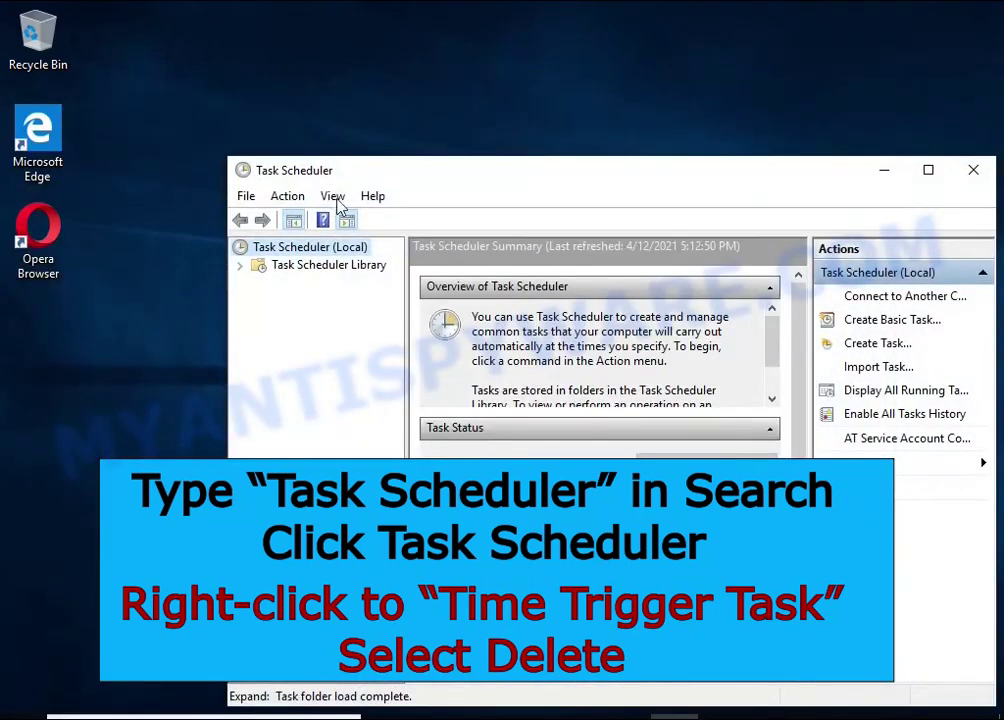
pyautogui.moveTo(374, 172); pyautogui.dragTo(303, 108)
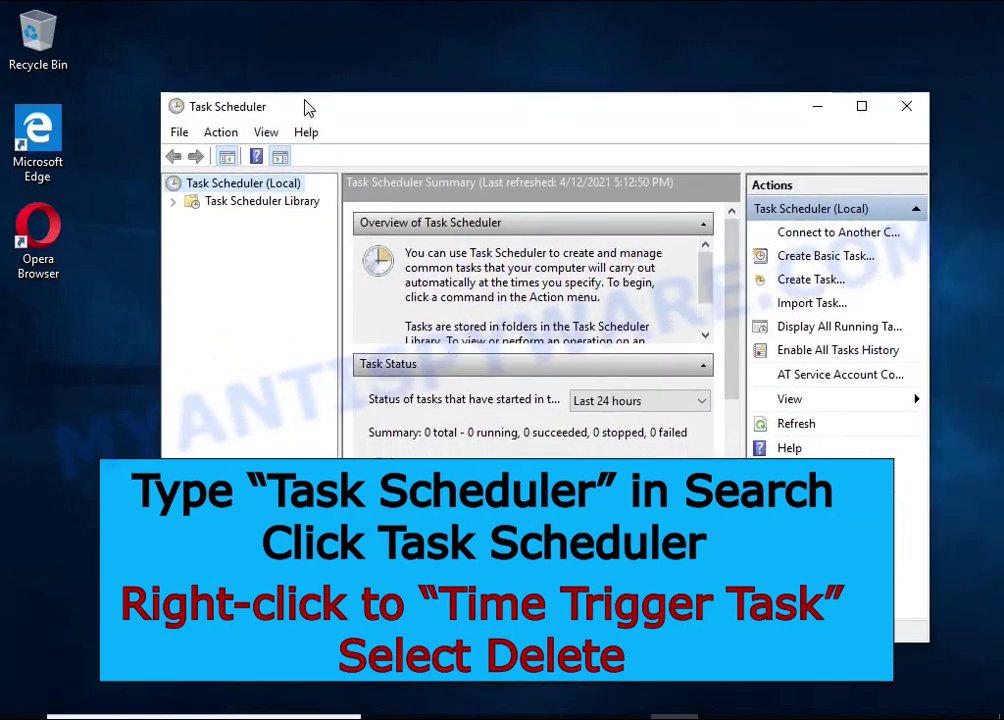
pyautogui.click(296, 201)
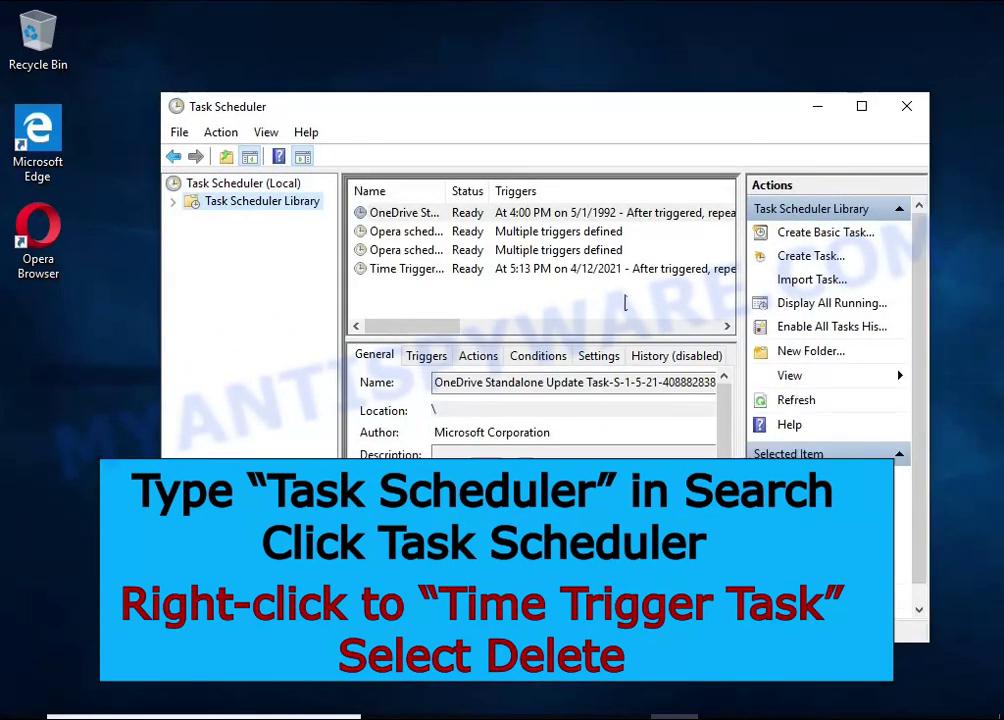
pyautogui.click(651, 270)
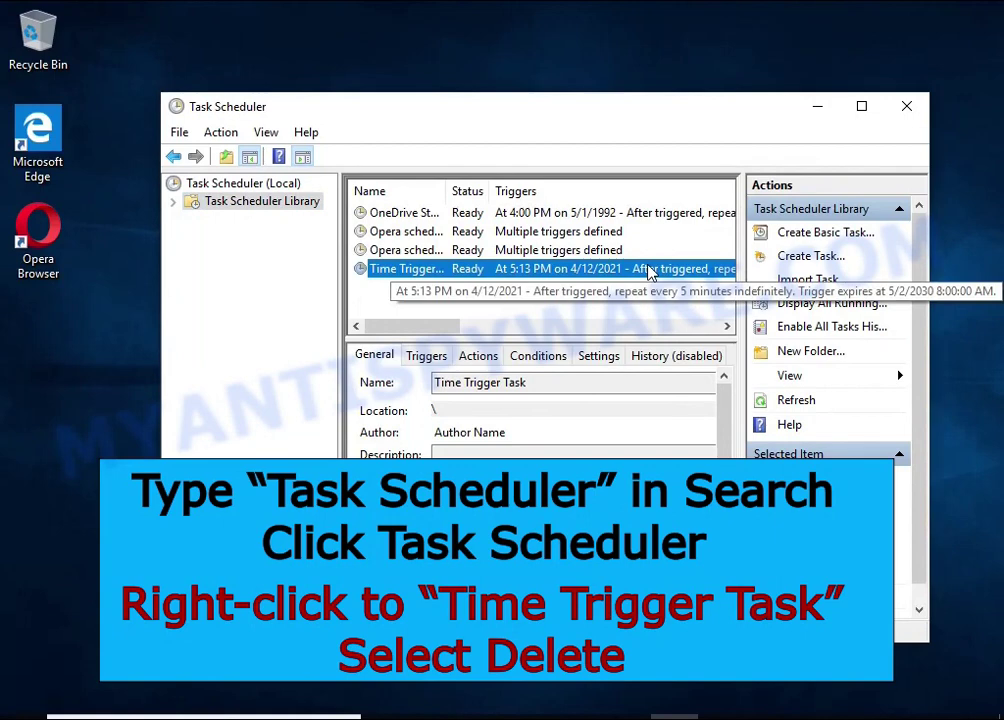
pyautogui.rightClick(650, 272)
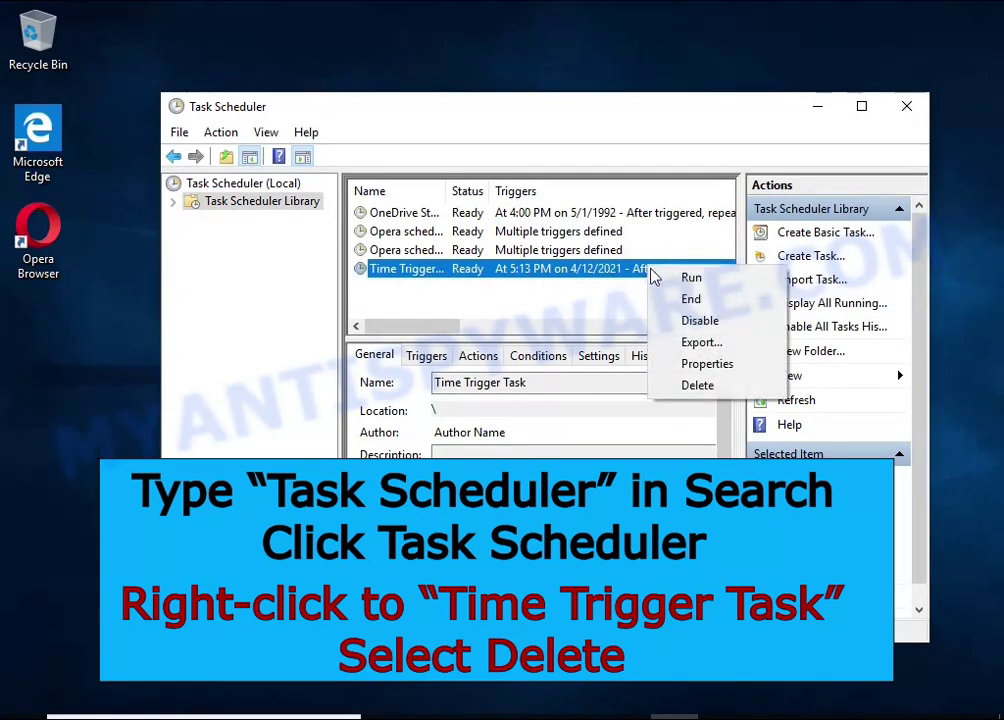
pyautogui.click(739, 390)
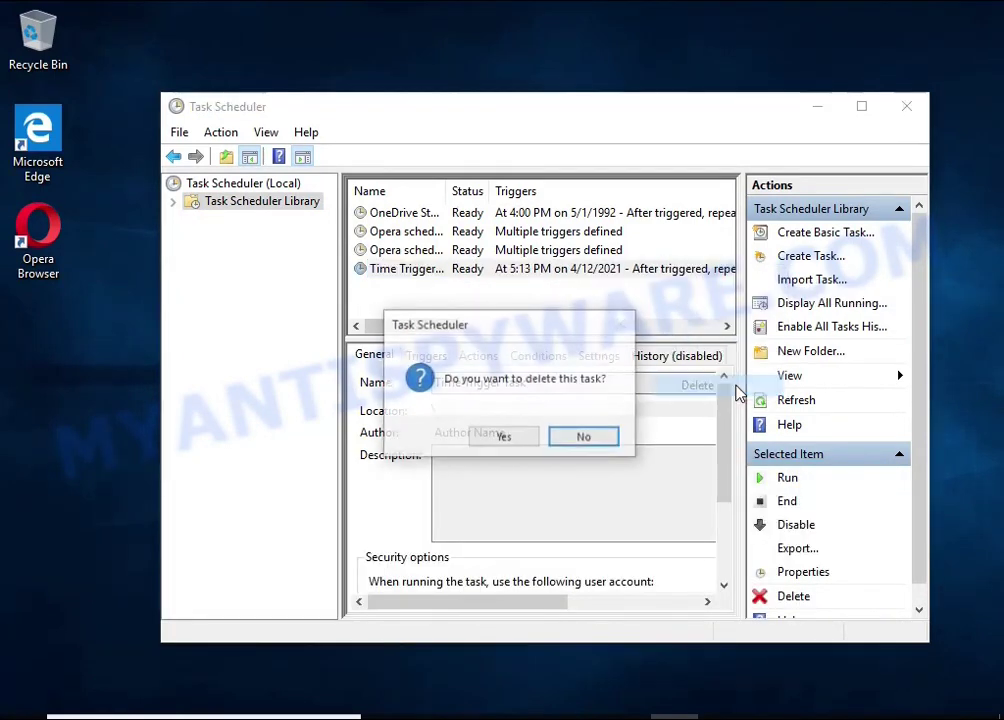
pyautogui.click(505, 443)
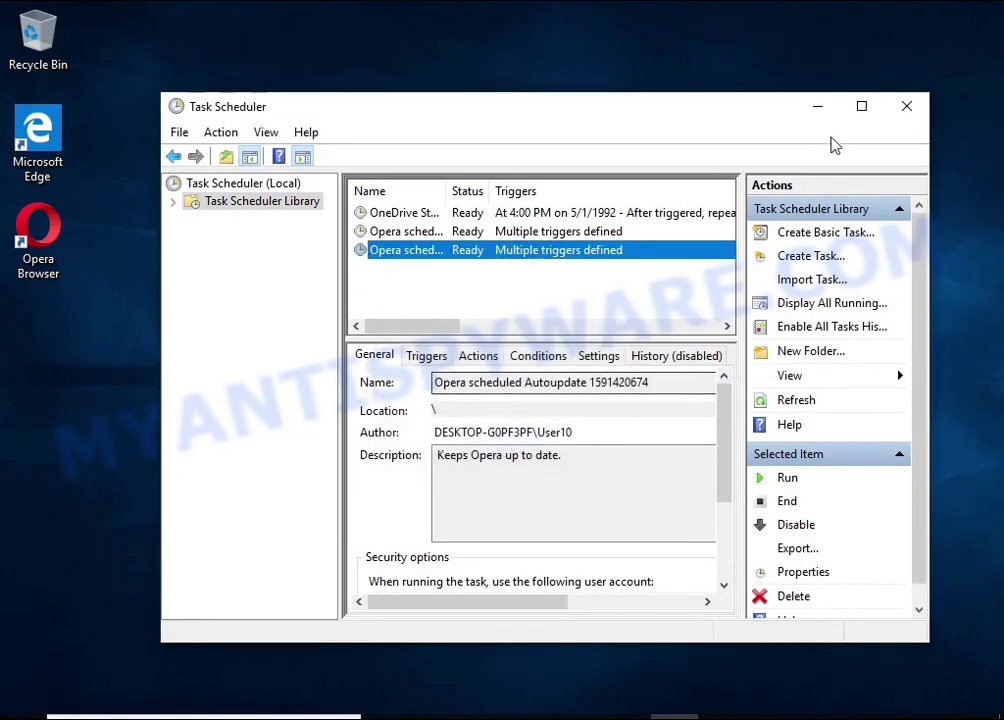
# Close Task Scheduler, reopen Task Manager, and open DB07.exe's start-up file location
pyautogui.click(907, 108)
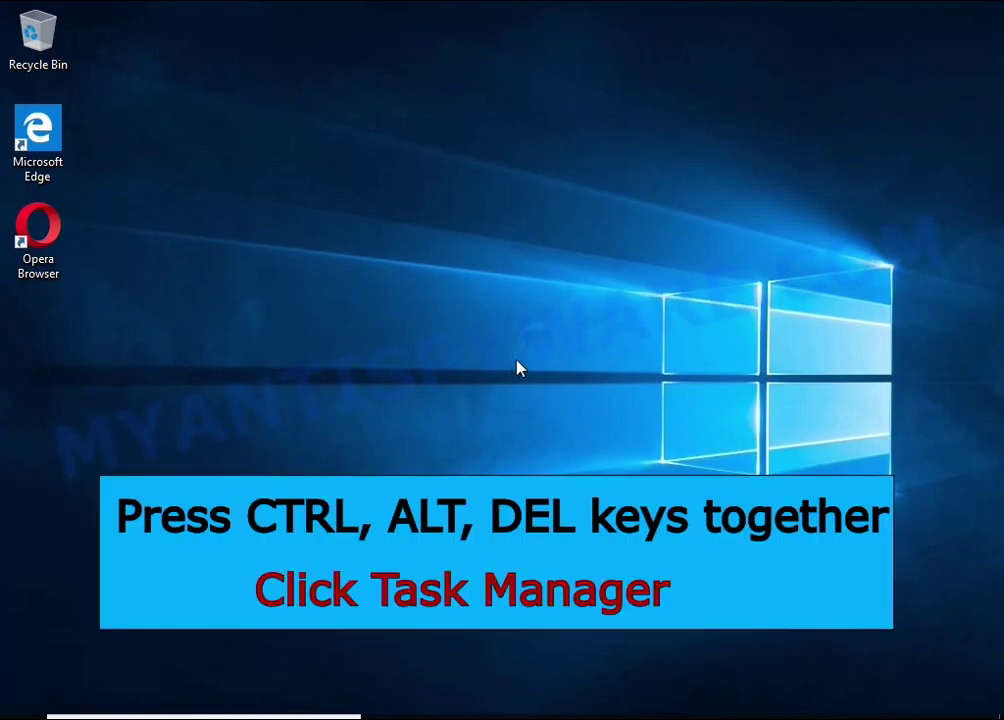
pyautogui.hotkey('ctrl', 'alt', 'Delete')
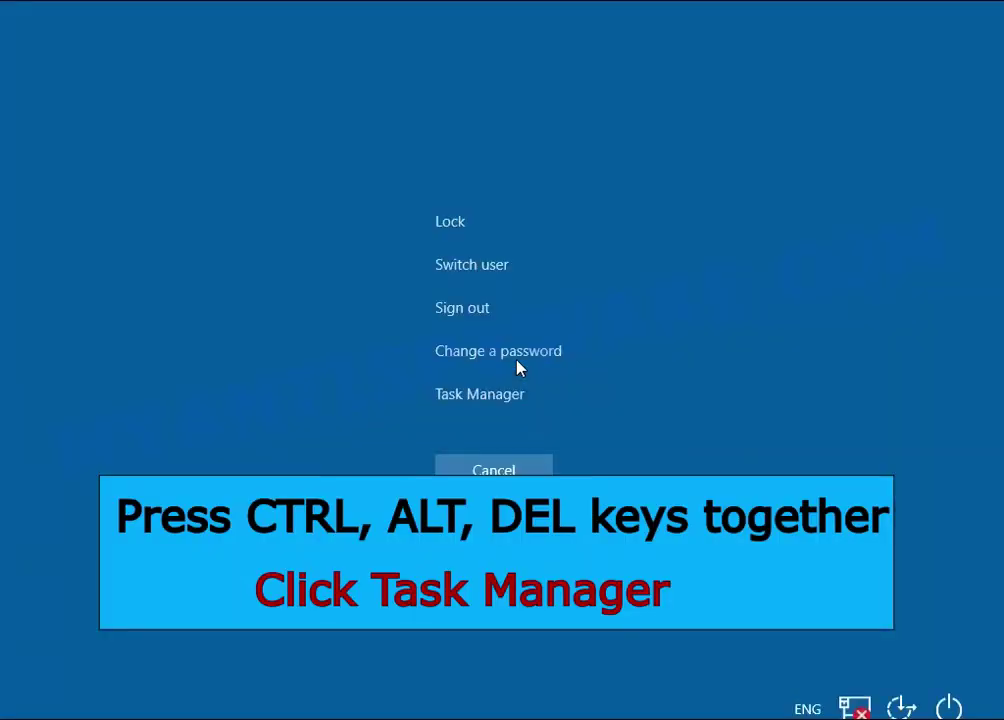
pyautogui.click(492, 402)
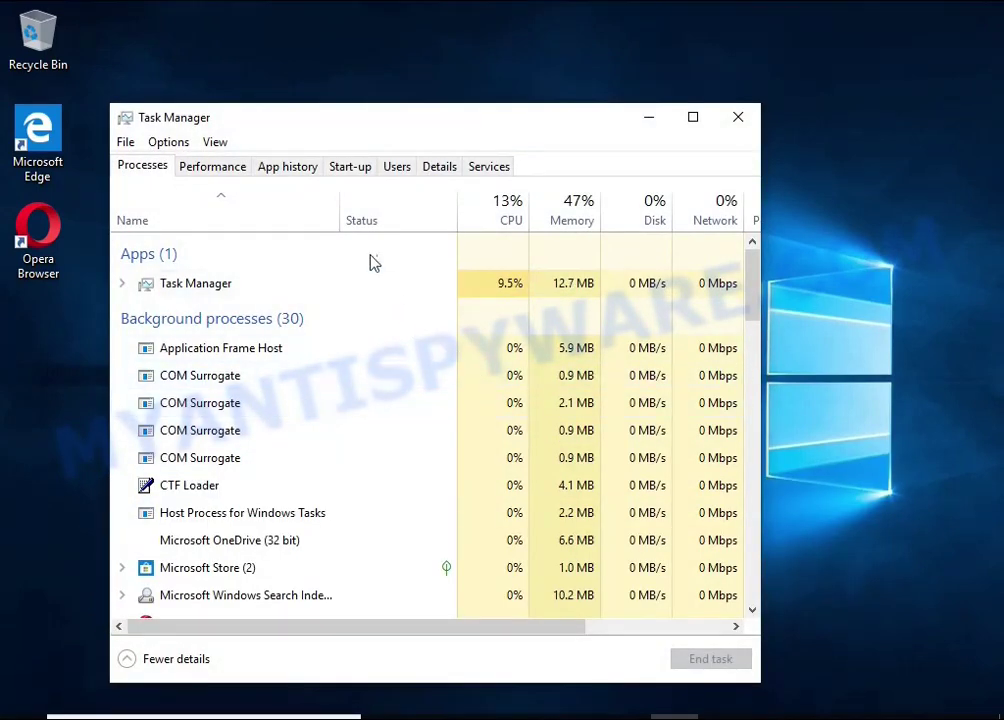
pyautogui.click(358, 169)
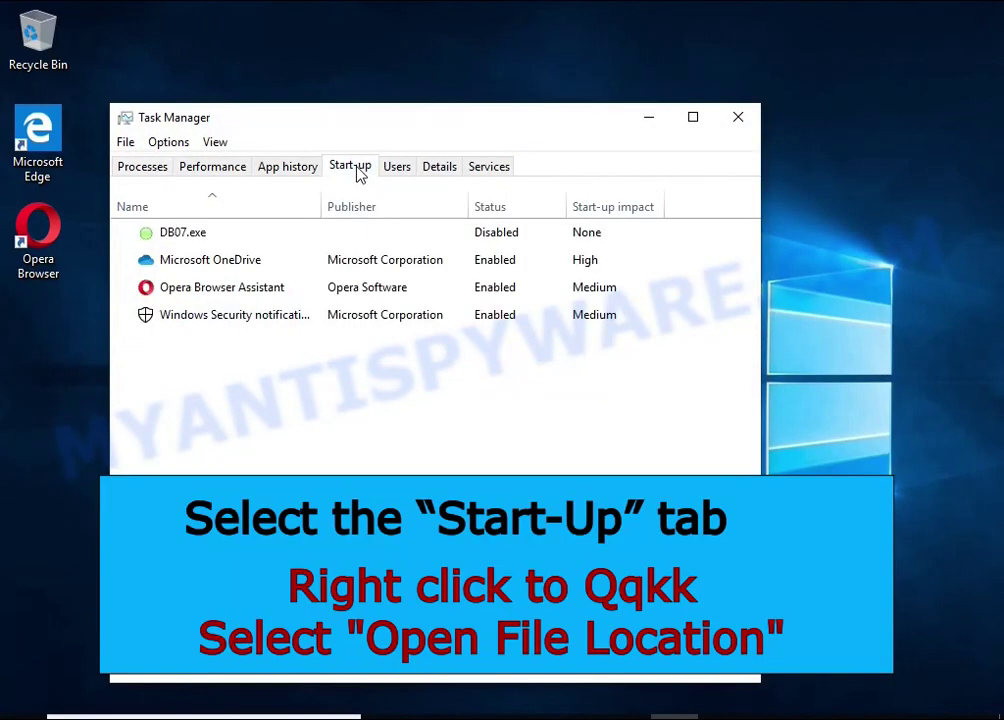
pyautogui.rightClick(548, 236)
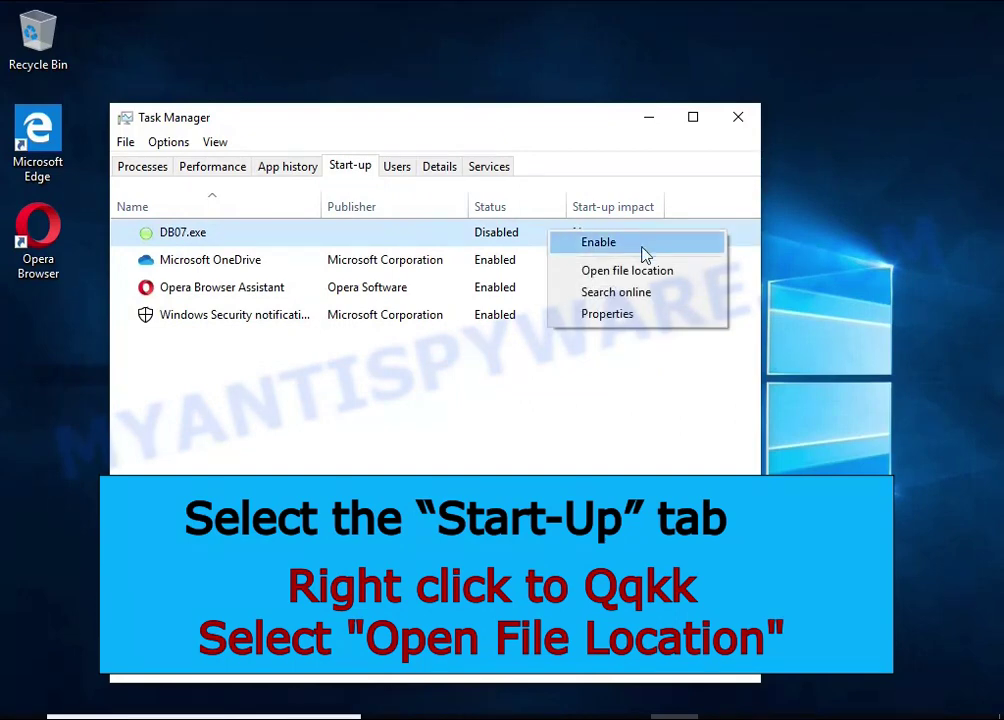
pyautogui.click(697, 280)
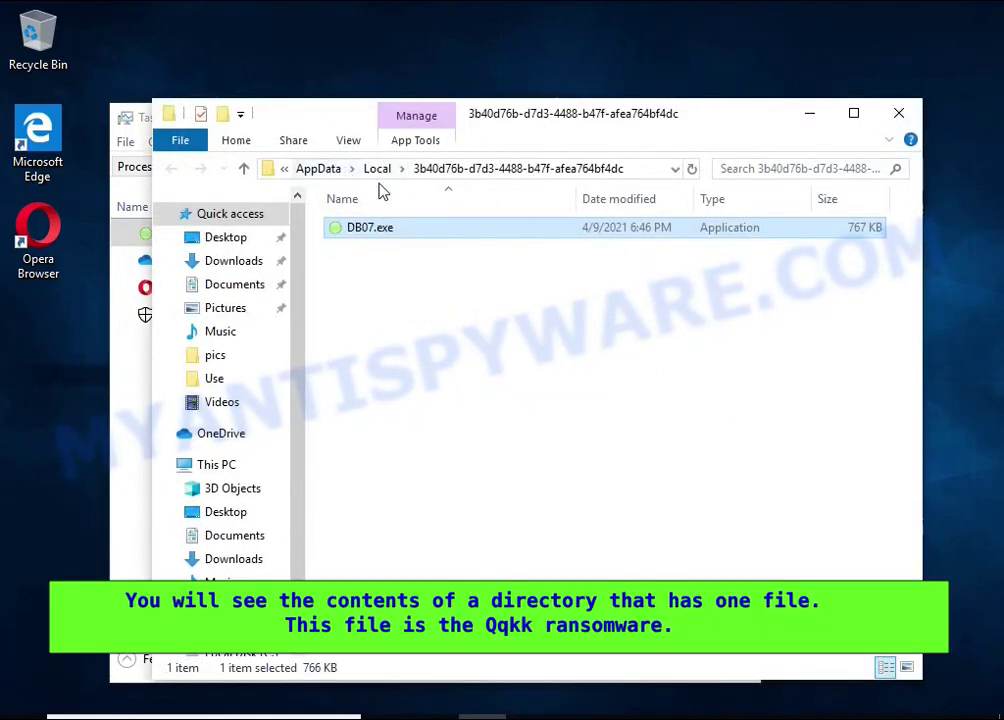
# Close Task Manager and try deleting DB07.exe, retrying twice before cancelling the File Access Denied error
pyautogui.click(128, 352)
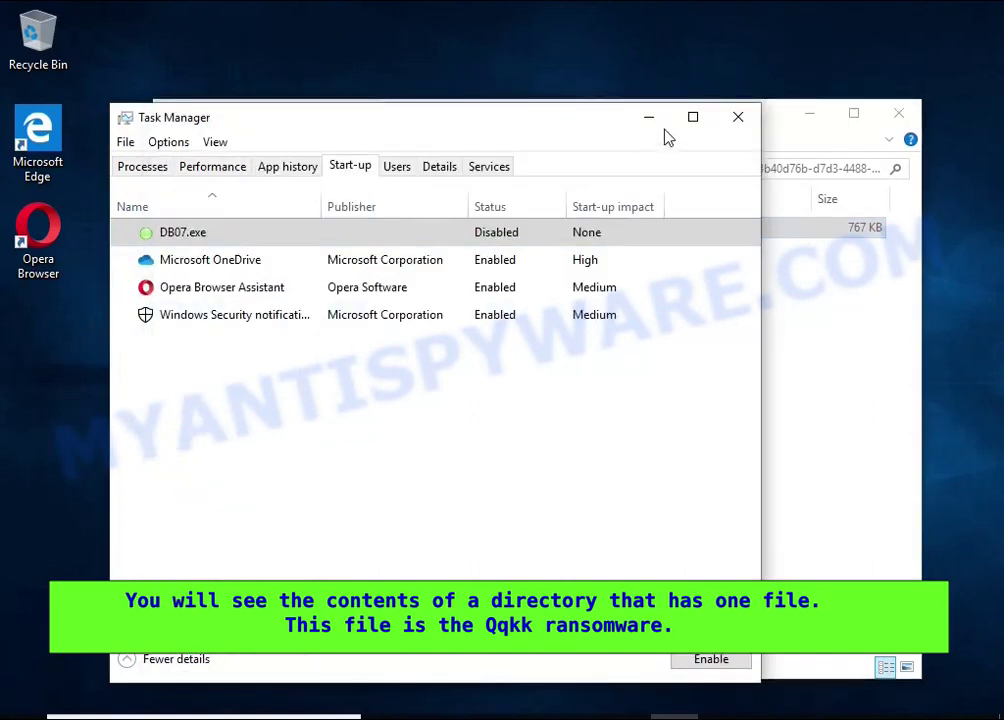
pyautogui.click(728, 126)
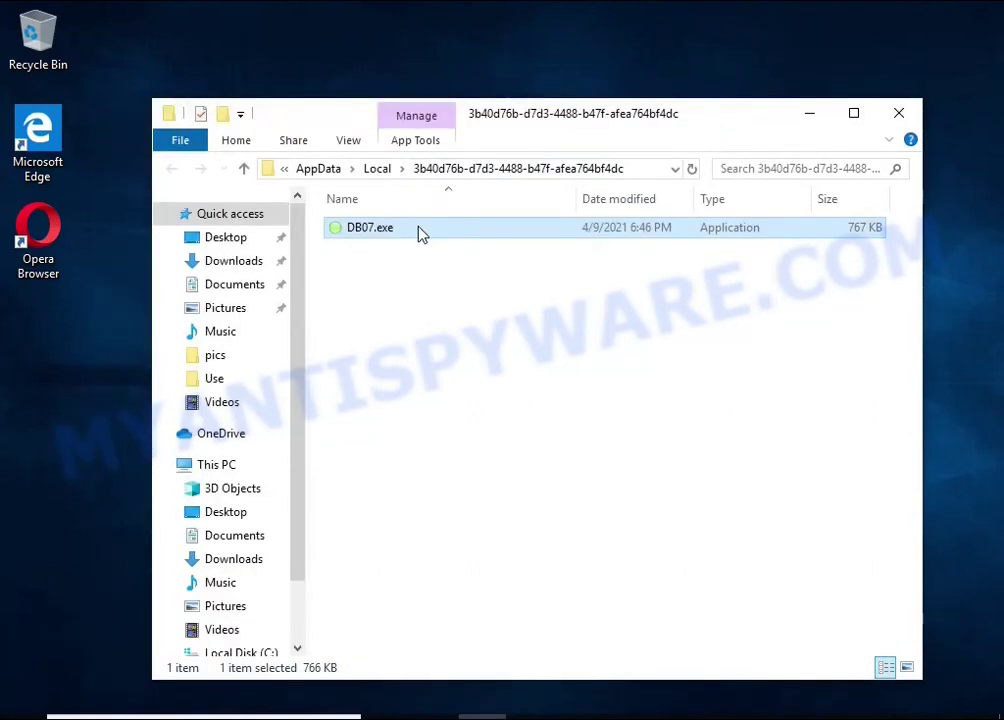
pyautogui.rightClick(420, 233)
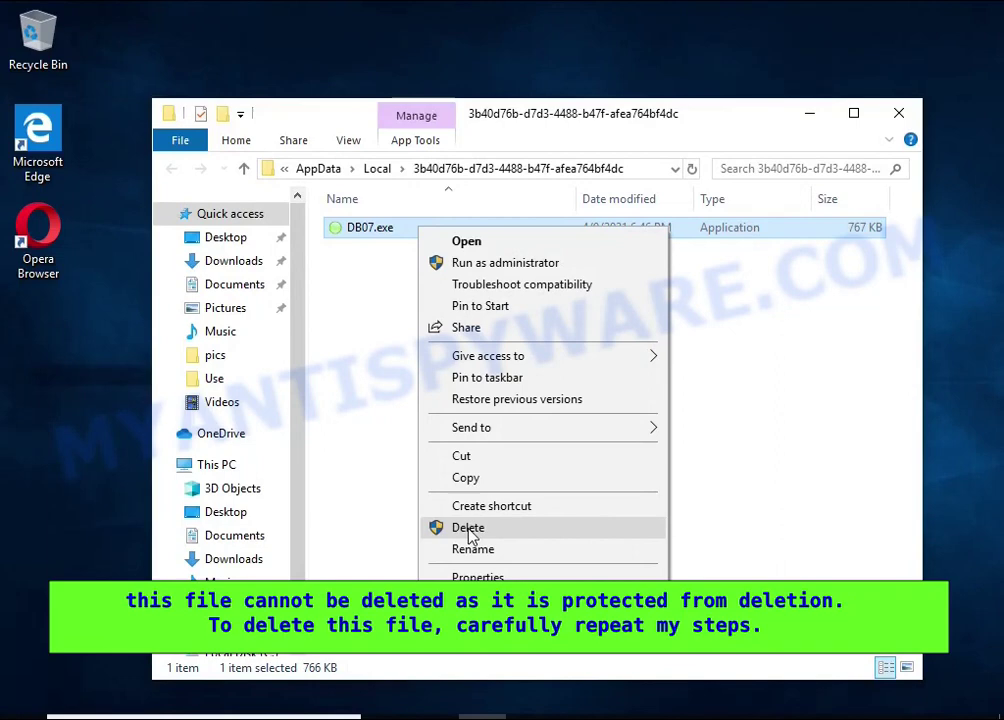
pyautogui.click(470, 530)
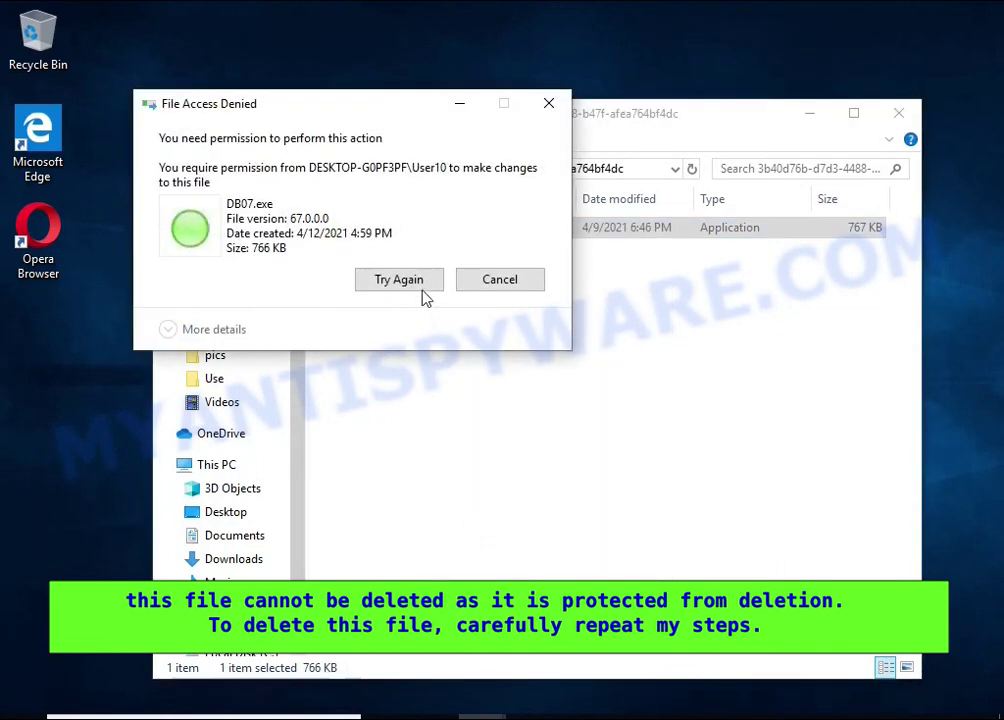
pyautogui.click(422, 289)
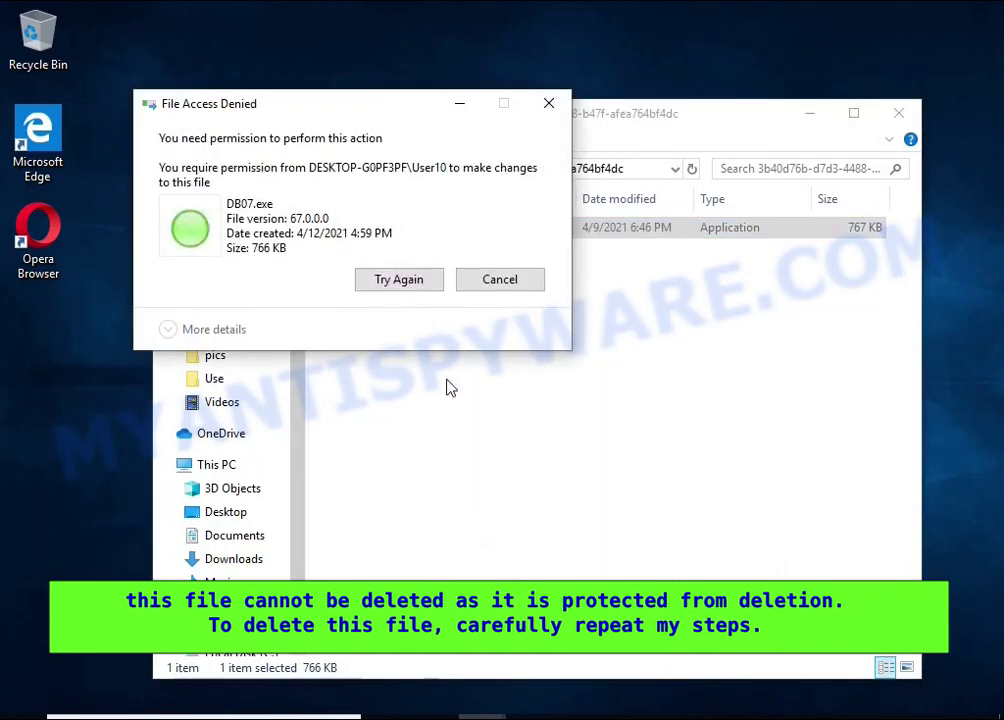
pyautogui.click(406, 285)
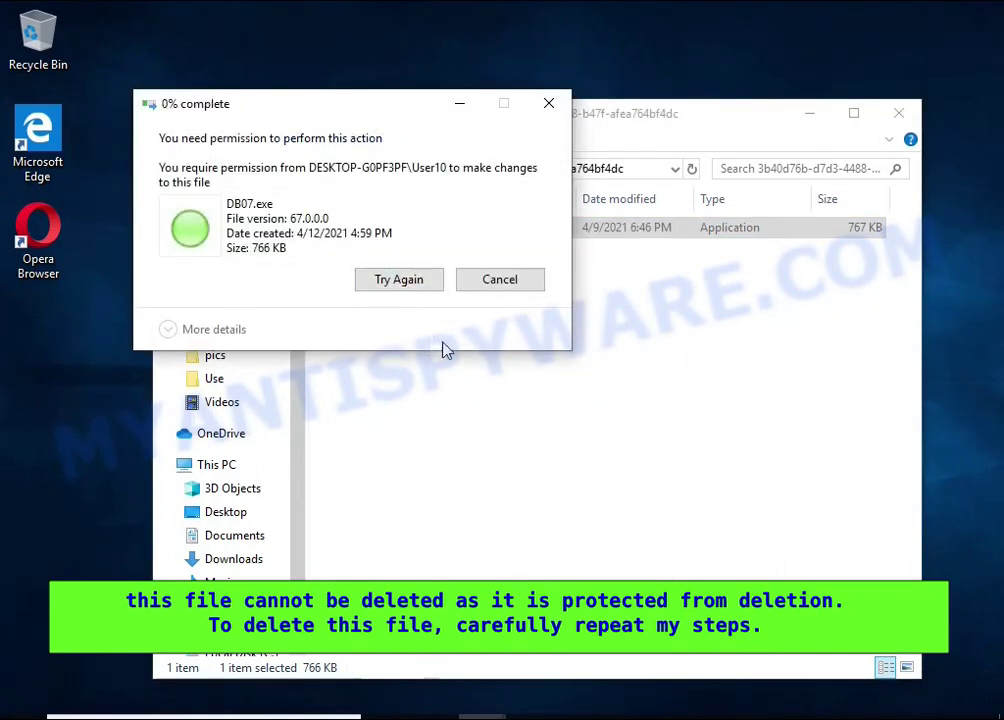
pyautogui.click(505, 285)
# Open the Advanced Security settings from DB07.exe's Properties Security tab
pyautogui.rightClick(413, 239)
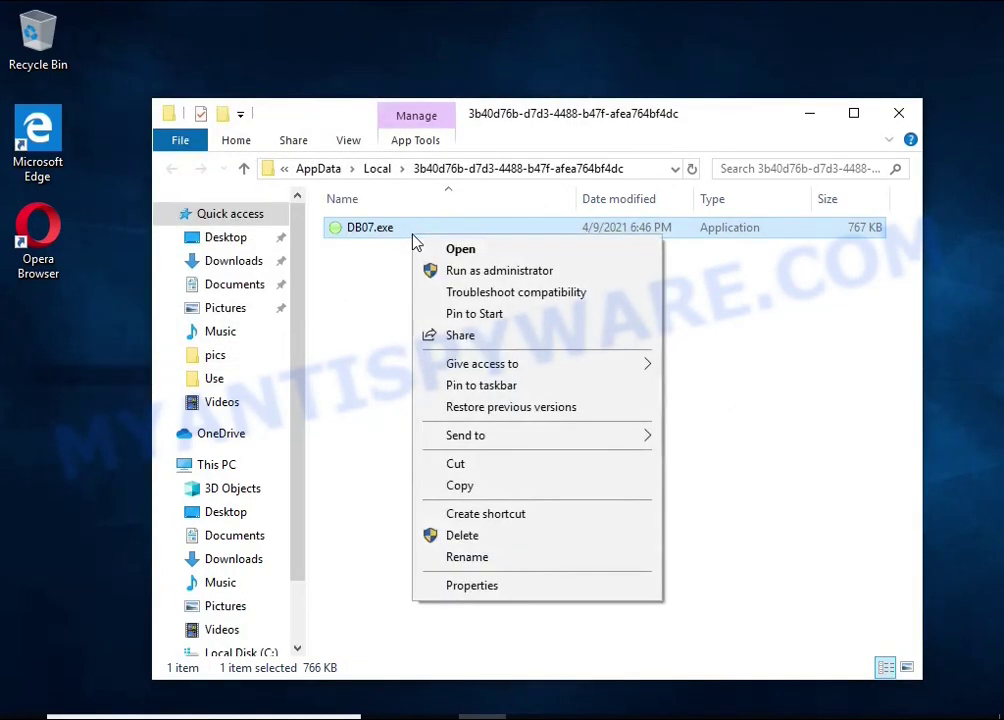
pyautogui.click(563, 594)
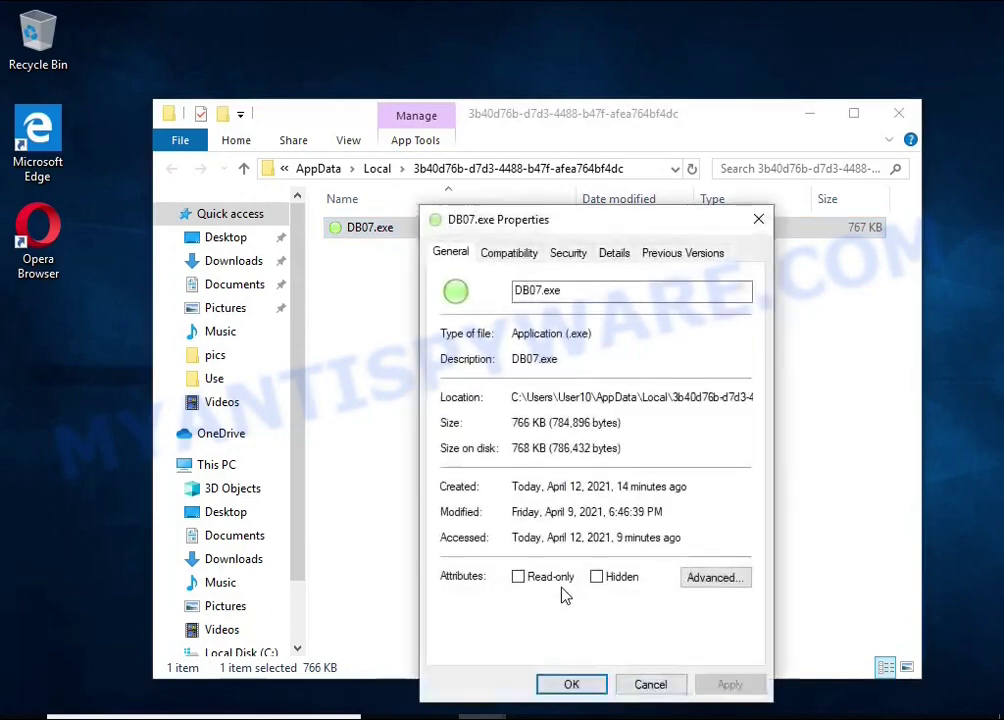
pyautogui.click(567, 255)
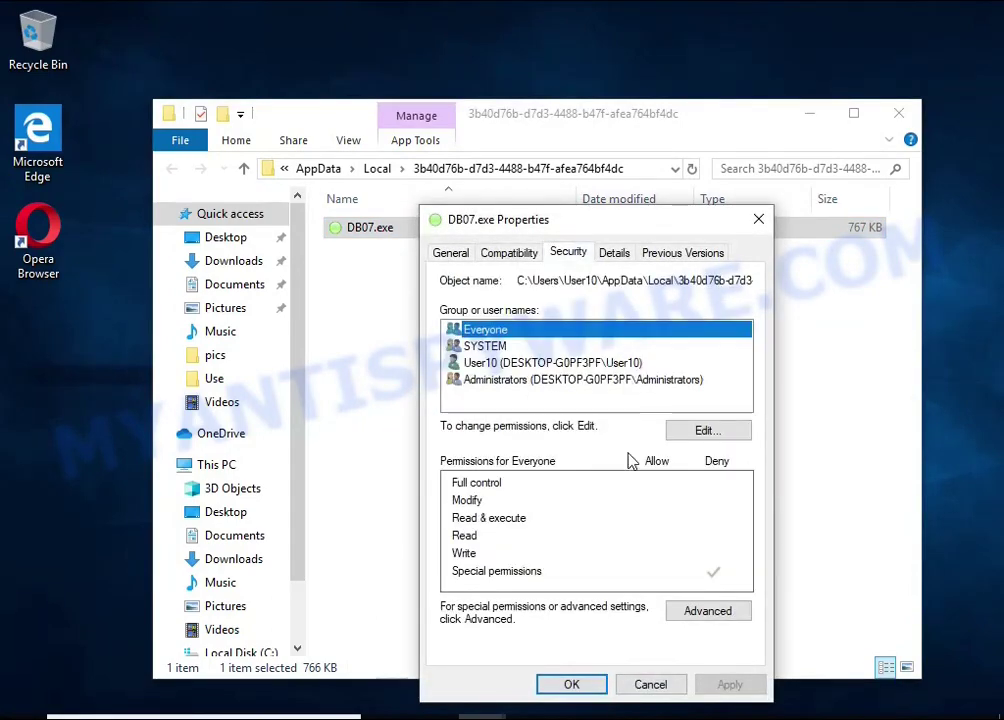
pyautogui.click(720, 612)
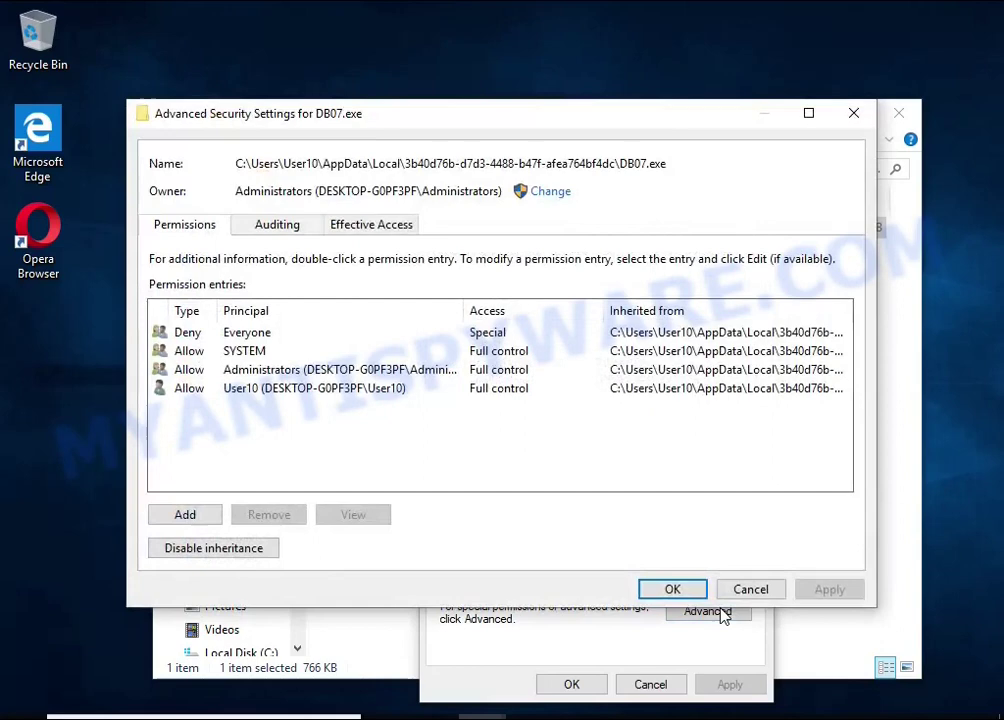
# Disable inheritance converting to explicit permissions, remove the Deny Everyone entry, and confirm with OK
pyautogui.click(254, 553)
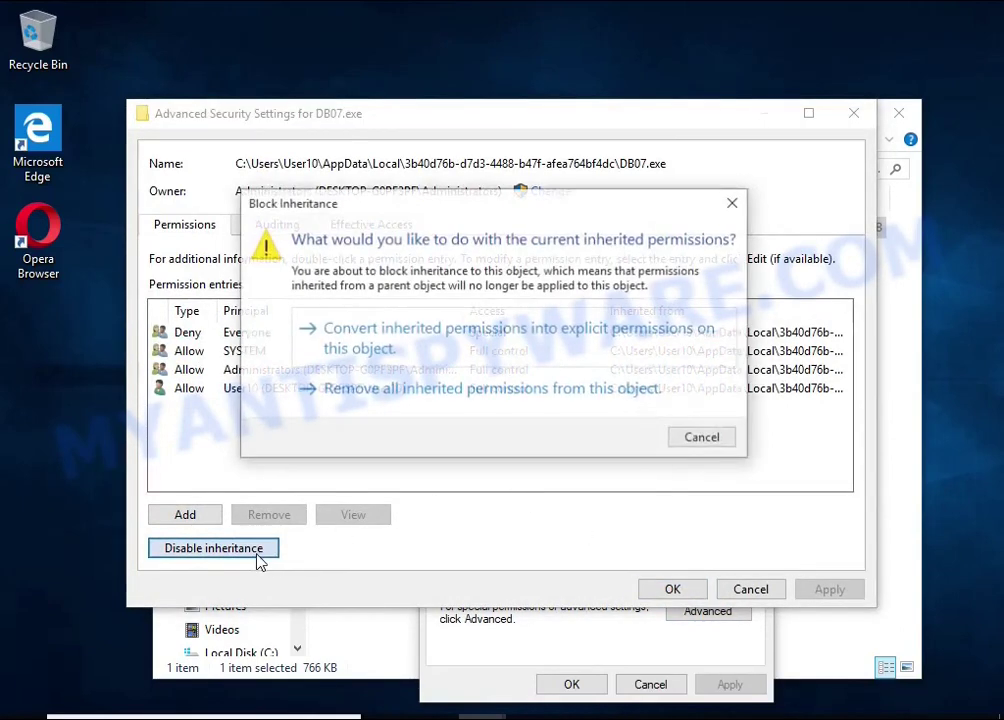
pyautogui.click(522, 357)
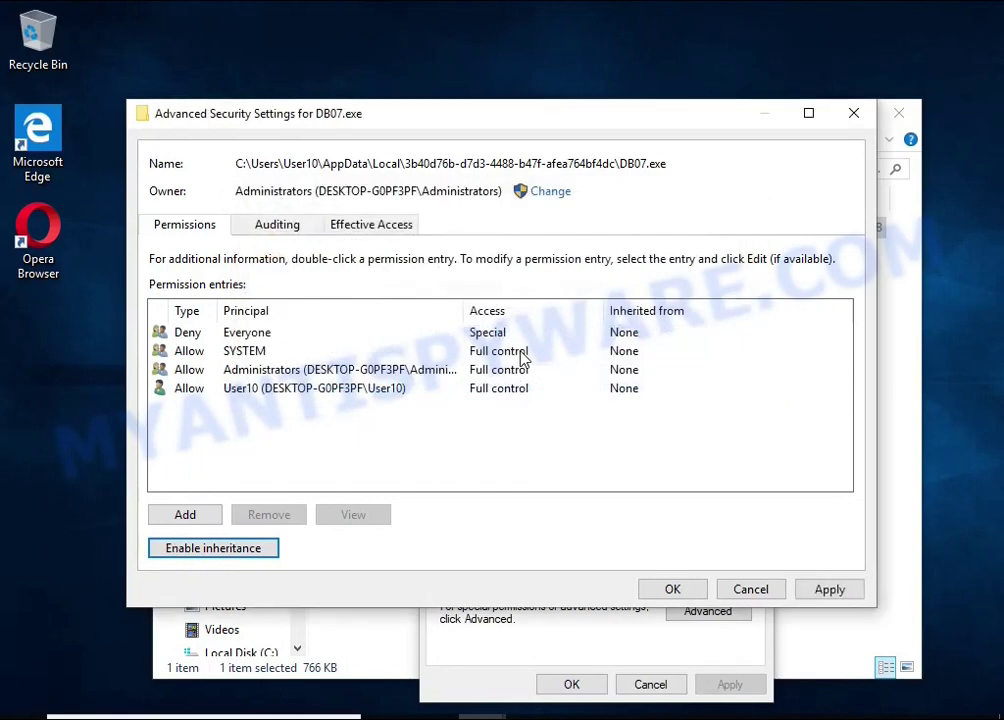
pyautogui.click(245, 338)
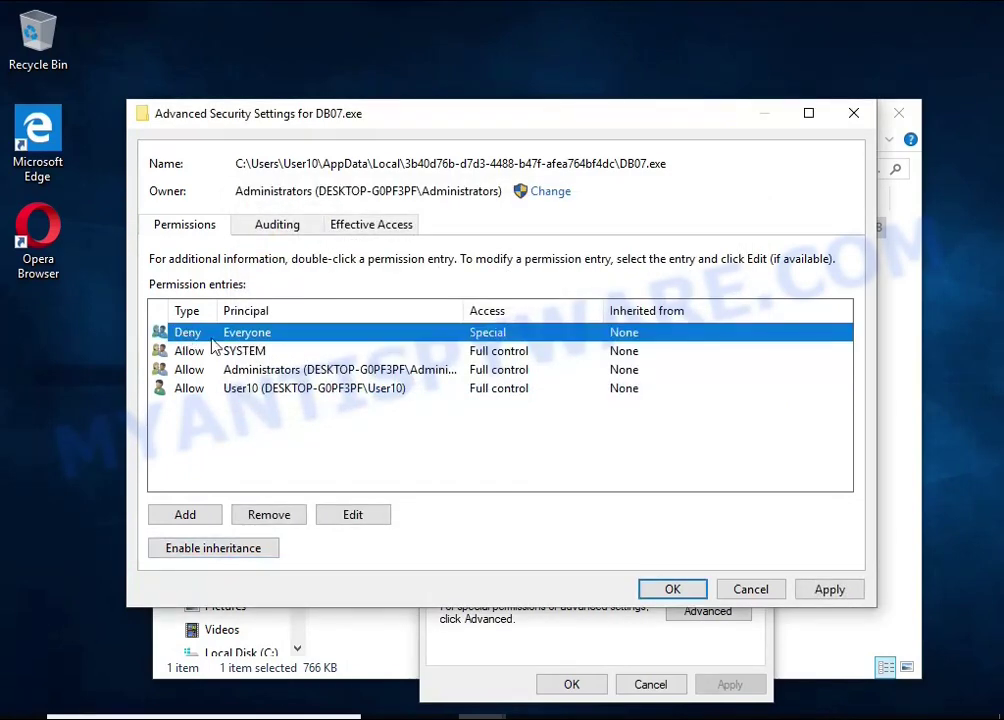
pyautogui.click(270, 515)
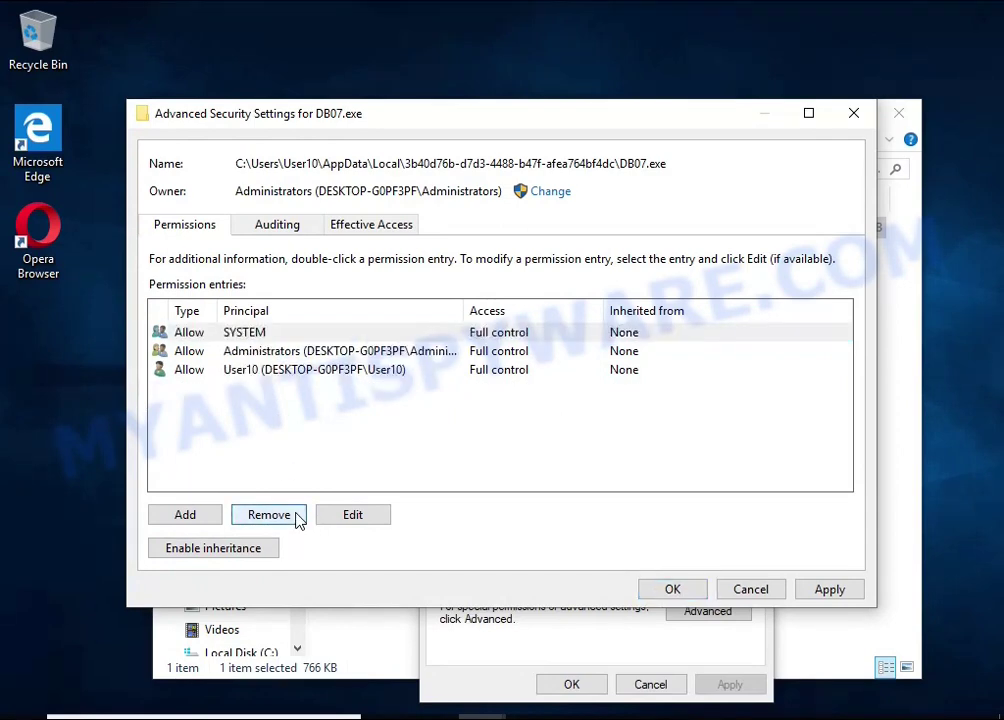
pyautogui.click(673, 590)
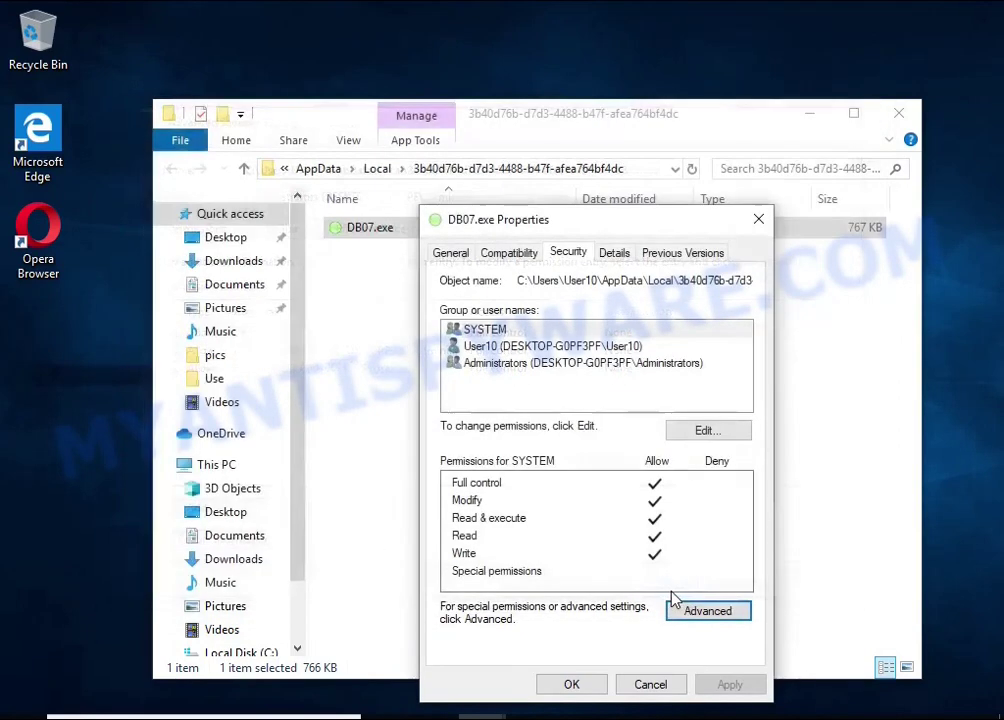
pyautogui.click(574, 682)
# Delete DB07.exe from its AppData\Local folder
pyautogui.rightClick(384, 229)
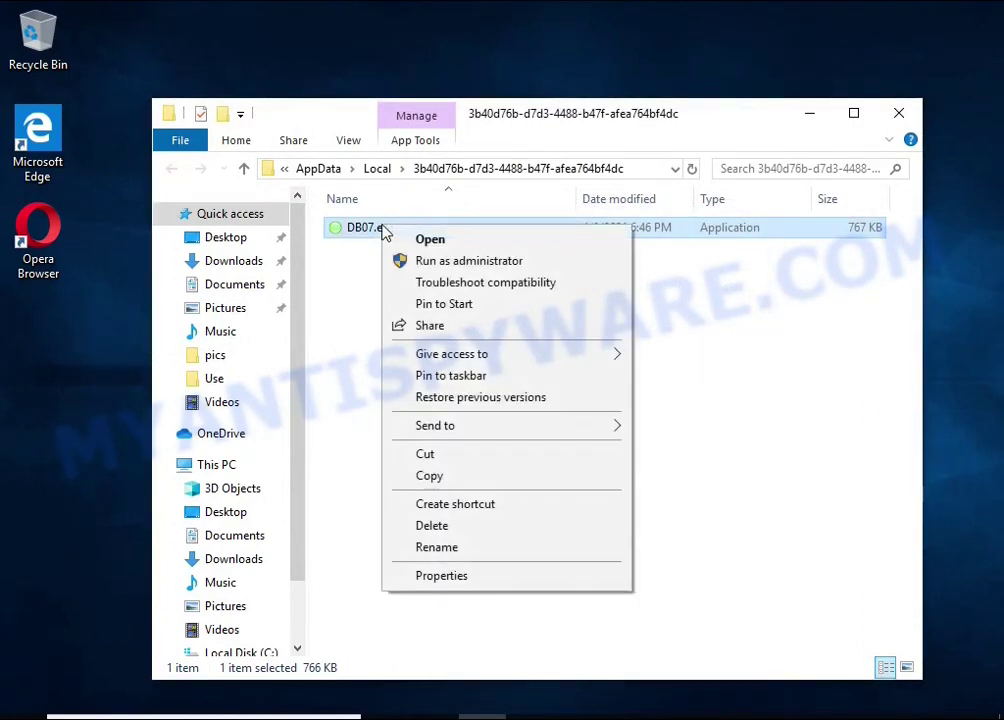
pyautogui.click(485, 527)
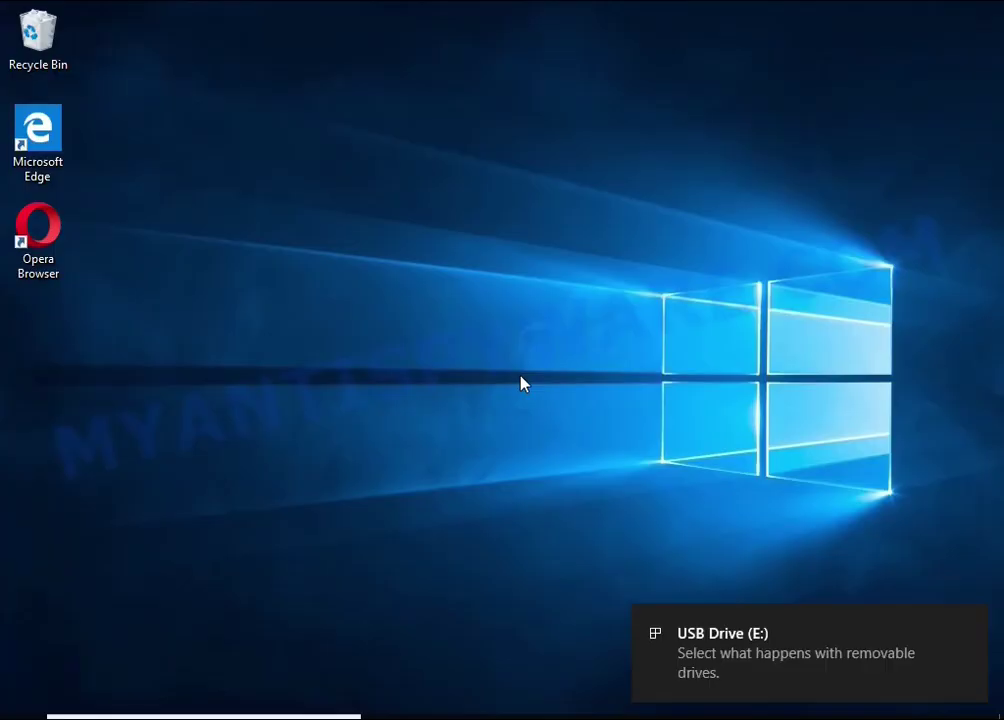
# Open USB Drive (E:) and run decrypt_STOPDjvu.exe, accepting UAC, license, disclaimer and malware-disable prompts
pyautogui.click(744, 660)
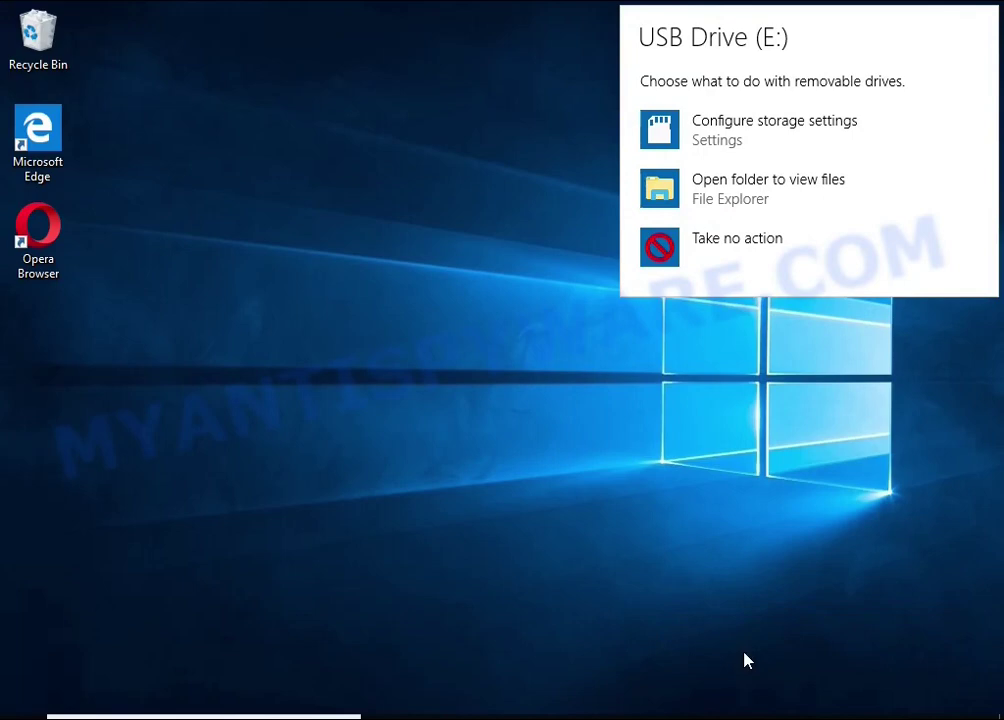
pyautogui.click(751, 193)
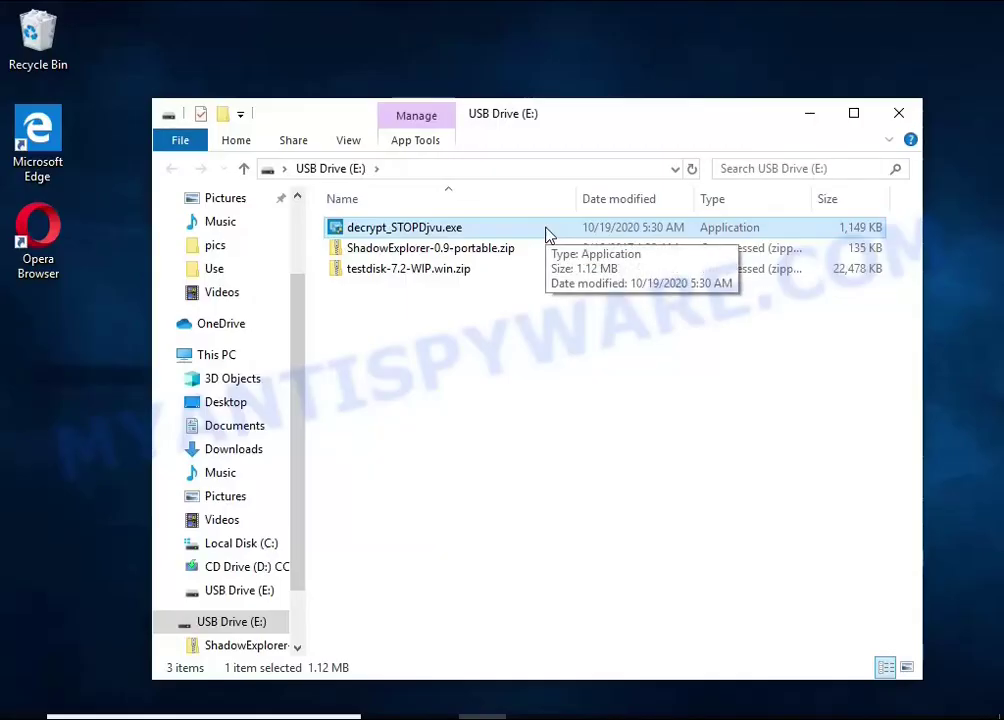
pyautogui.doubleClick(547, 234)
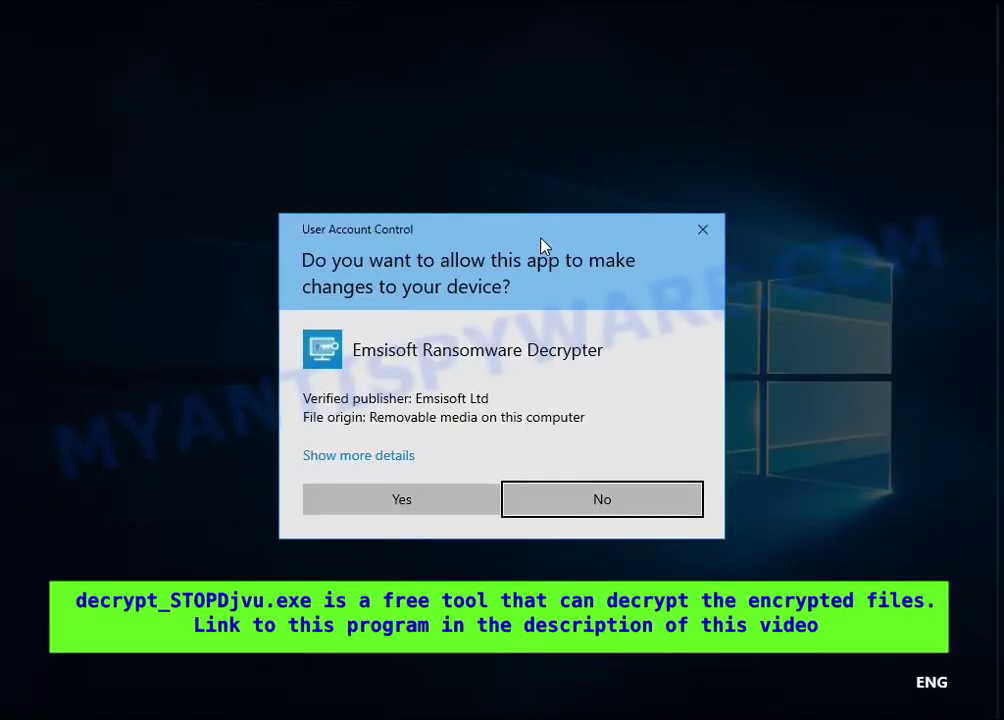
pyautogui.click(415, 500)
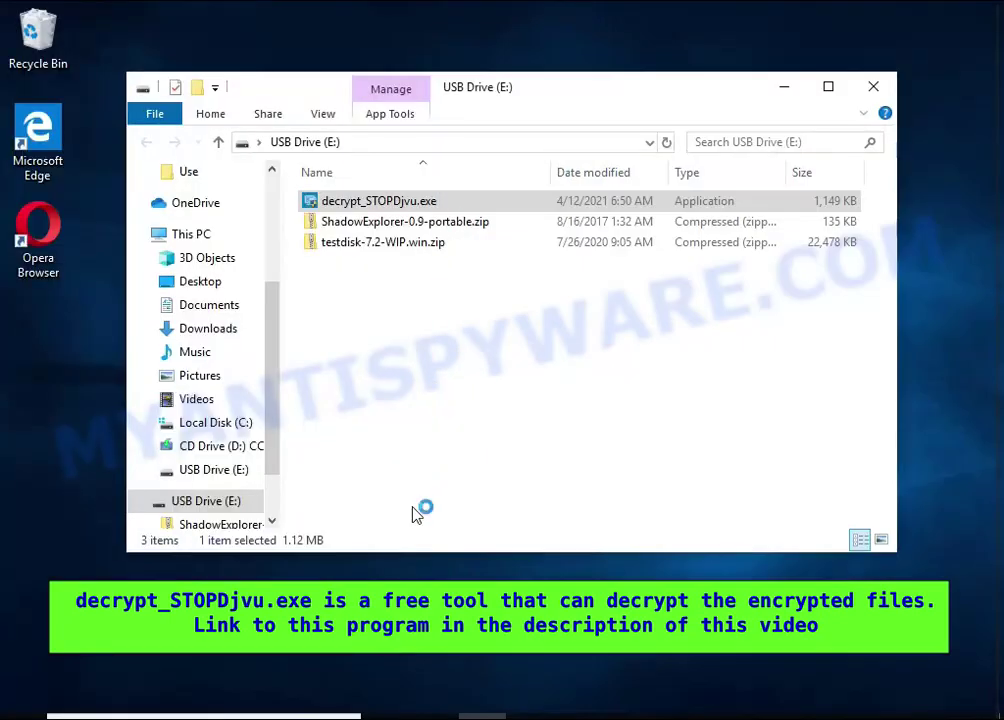
pyautogui.click(290, 242)
pyautogui.click(561, 500)
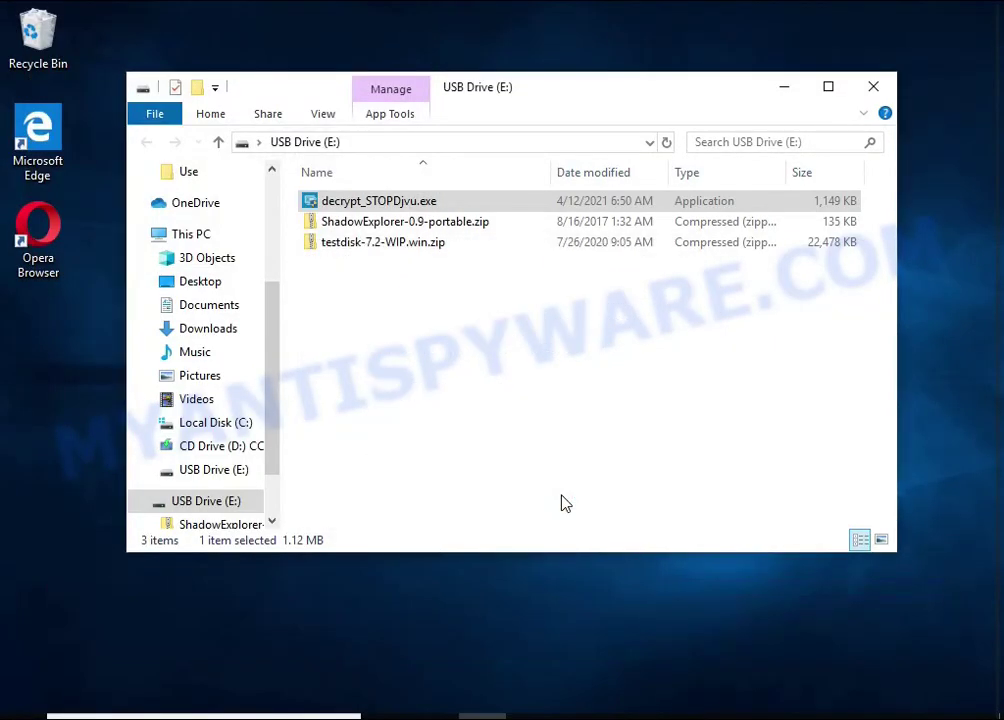
pyautogui.click(571, 458)
# Dismiss the malware notice and remove C:\ and E:\ from the decryptor's target list
pyautogui.click(641, 452)
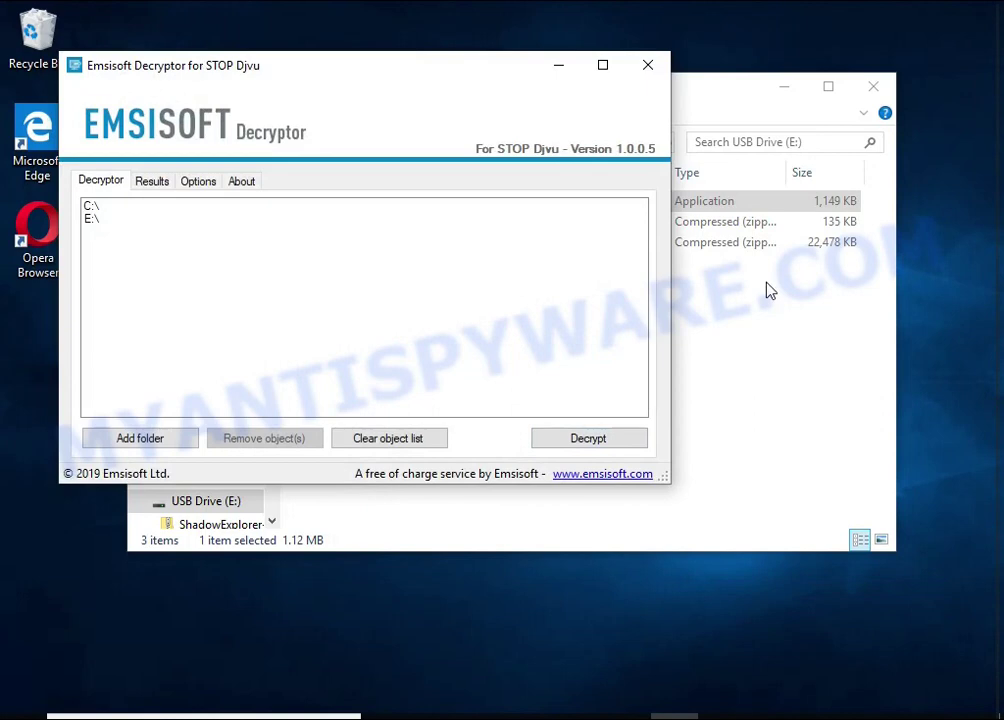
pyautogui.click(785, 88)
pyautogui.moveTo(430, 74); pyautogui.dragTo(624, 136)
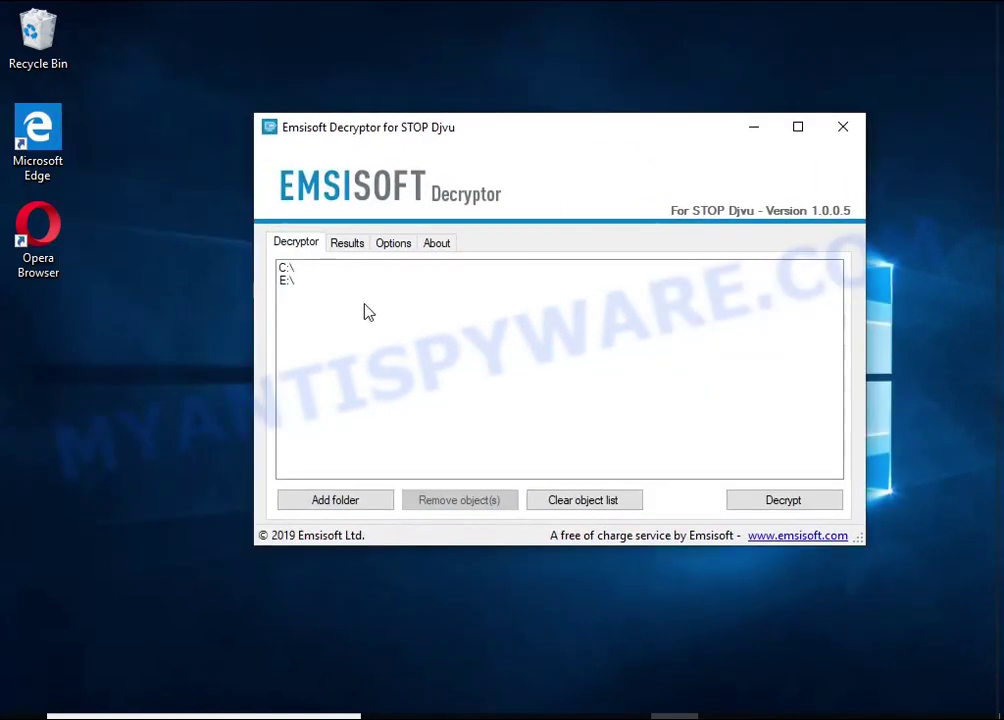
pyautogui.click(338, 268)
pyautogui.click(451, 490)
pyautogui.click(295, 268)
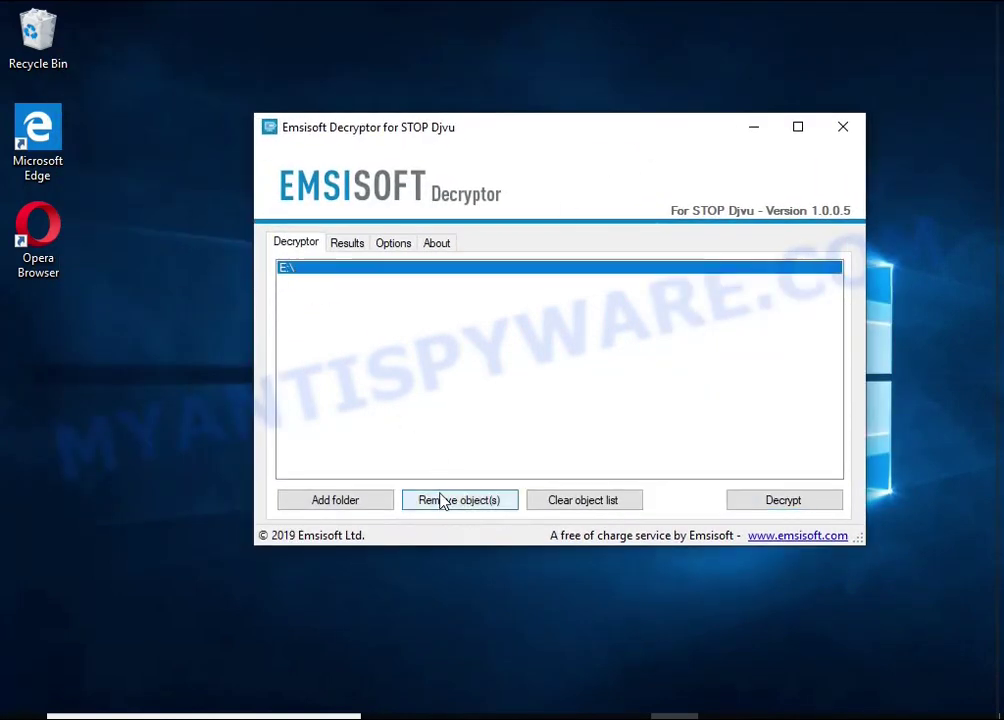
pyautogui.click(442, 500)
# Add the Documents and Pictures folders as targets and start decrypting them
pyautogui.click(339, 507)
pyautogui.click(421, 351)
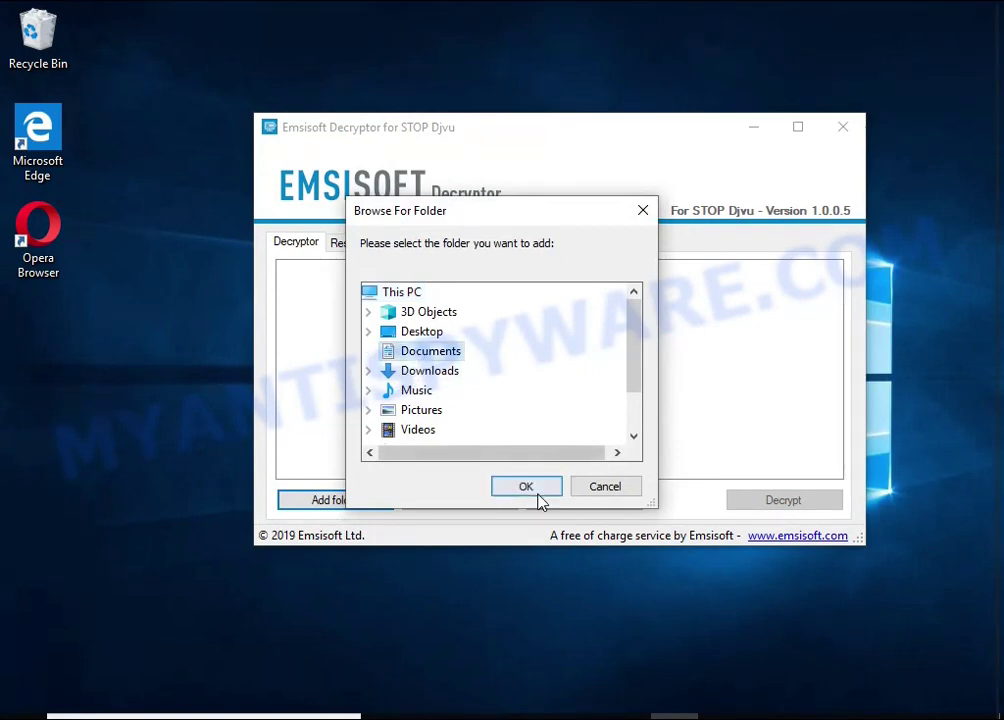
pyautogui.click(530, 488)
pyautogui.click(385, 498)
pyautogui.click(425, 409)
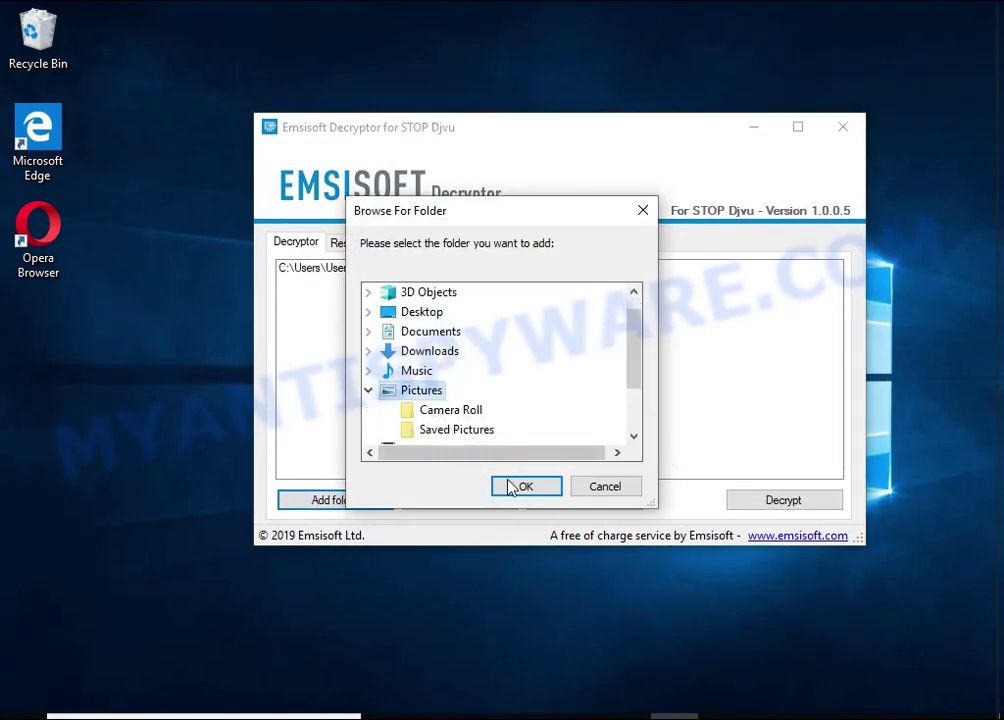
pyautogui.click(520, 484)
pyautogui.click(336, 283)
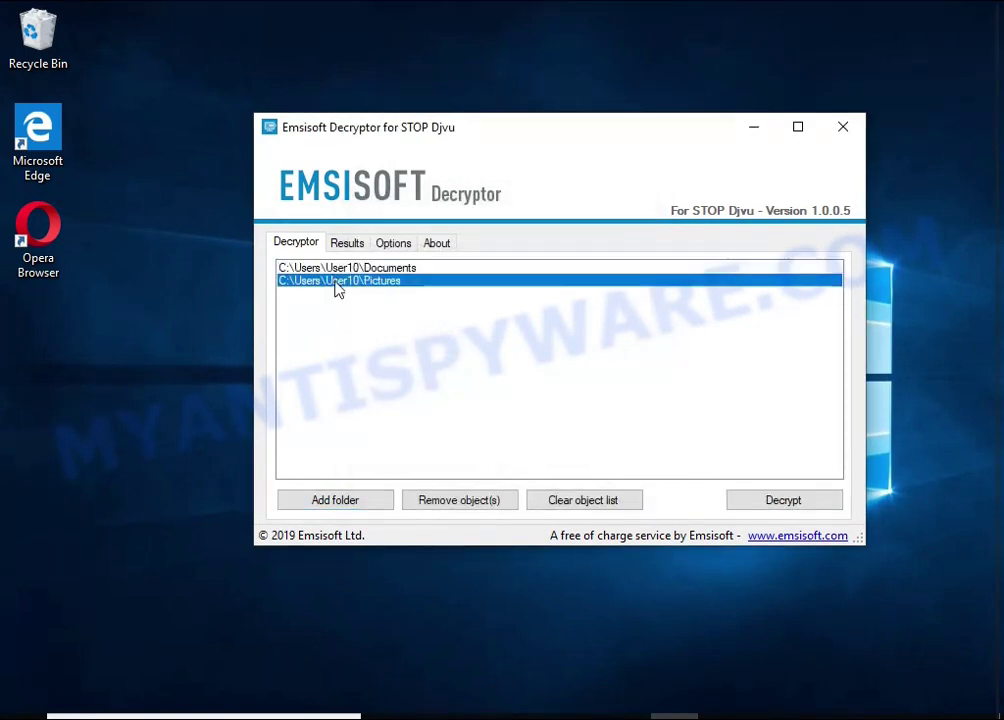
pyautogui.click(795, 505)
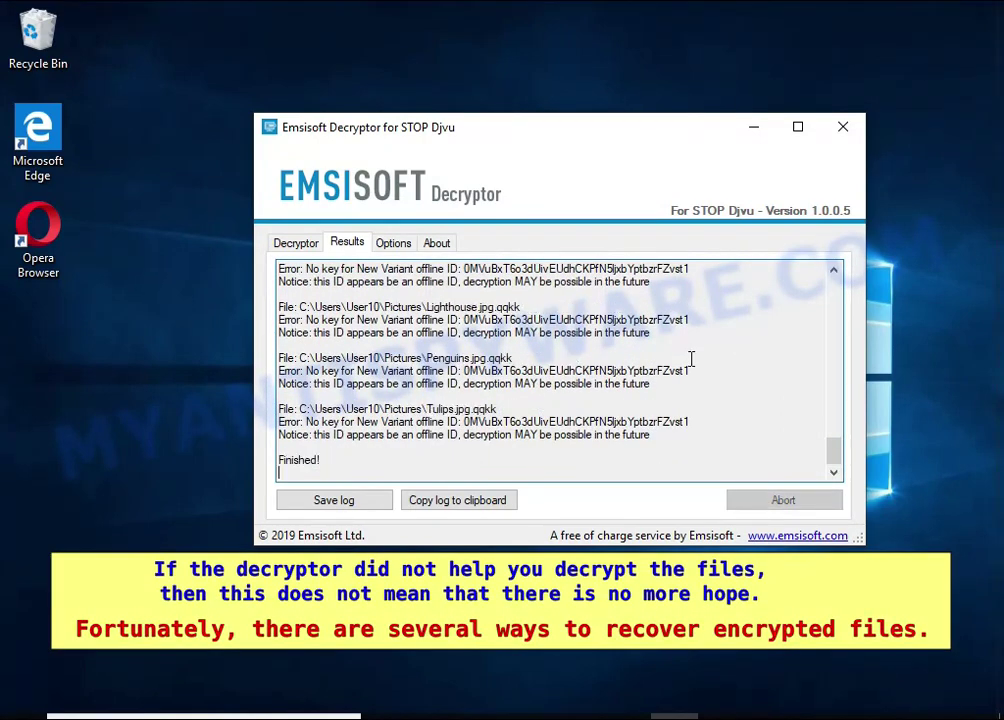
# Read the log entry for Tulips.jpg.qqkk, its offline ID and the 'decryption MAY be possible in future' note
pyautogui.doubleClick(476, 408)
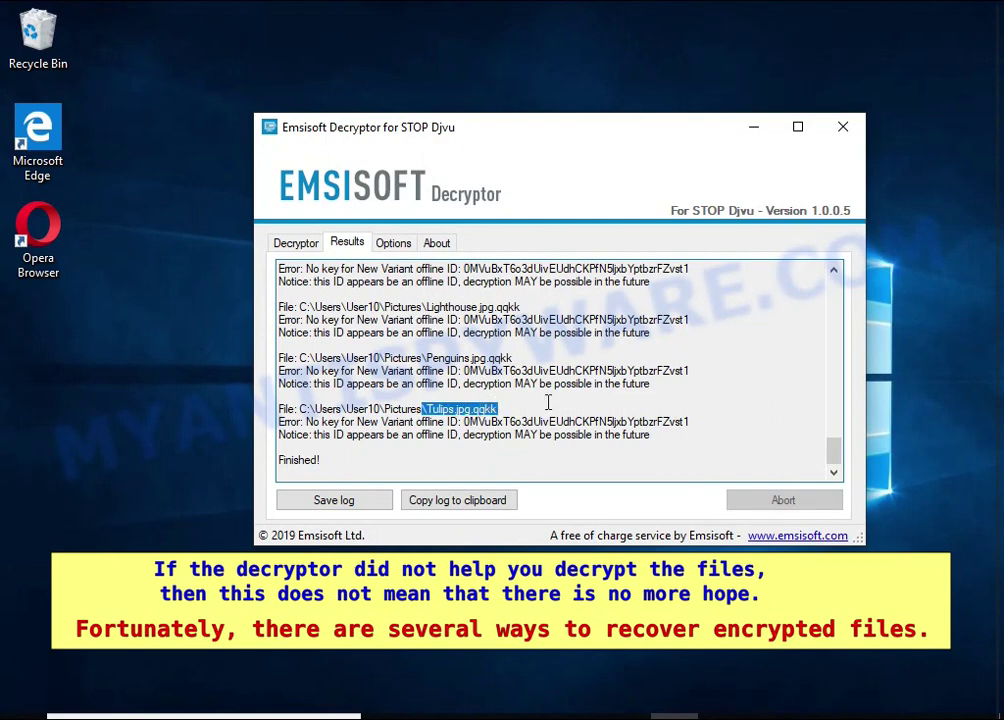
pyautogui.doubleClick(578, 422)
pyautogui.click(434, 432)
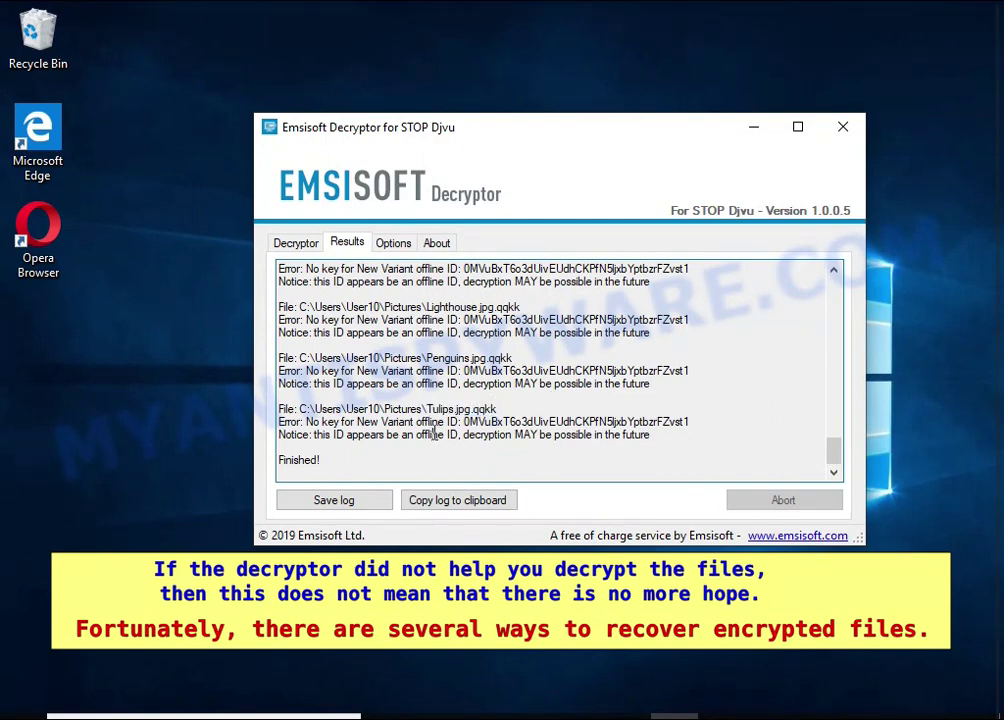
pyautogui.doubleClick(489, 436)
pyautogui.doubleClick(526, 436)
pyautogui.doubleClick(572, 436)
pyautogui.doubleClick(637, 436)
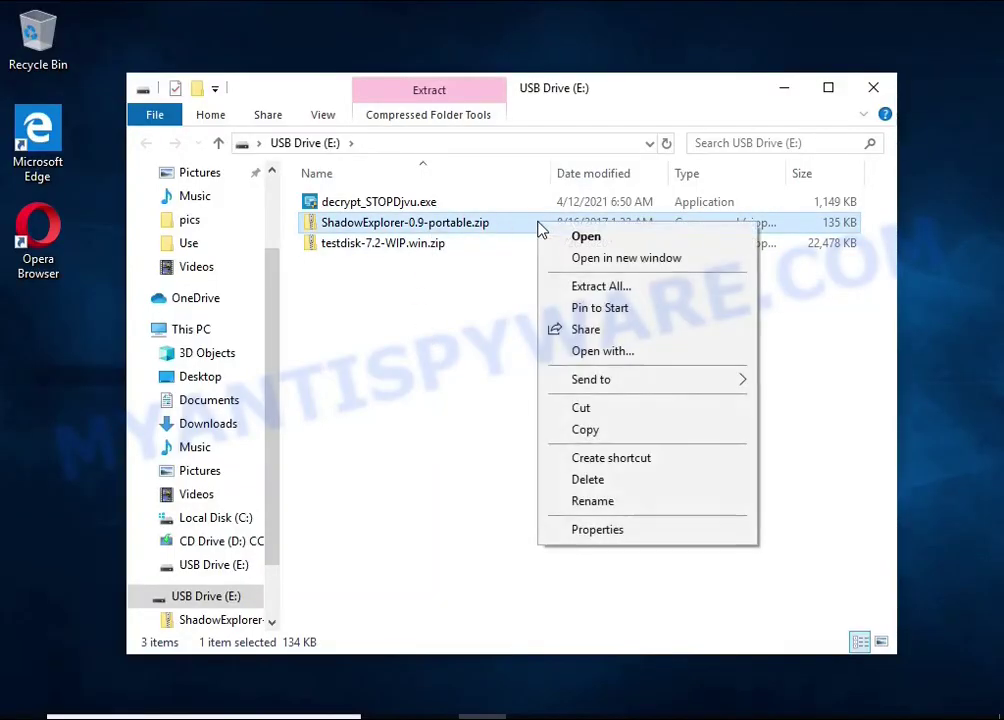
# Extract ShadowExplorer-0.9-portable.zip to E:\ShadowExplorer-0.9-portable and run ShadowExplorerPortable.exe as administrator
pyautogui.click(658, 289)
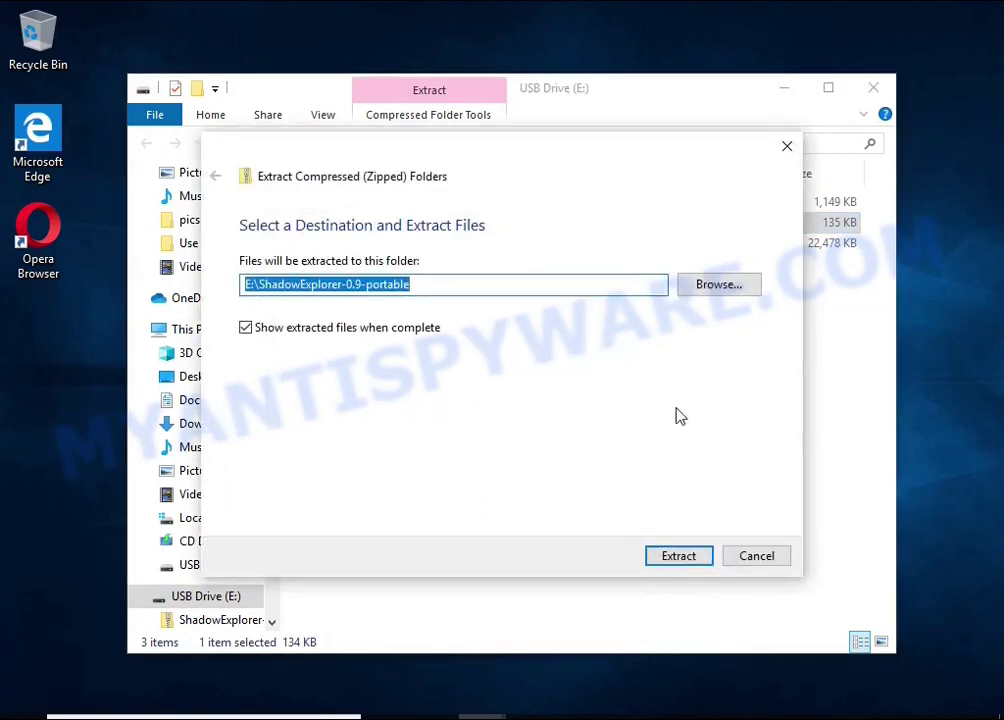
pyautogui.click(691, 560)
pyautogui.click(874, 87)
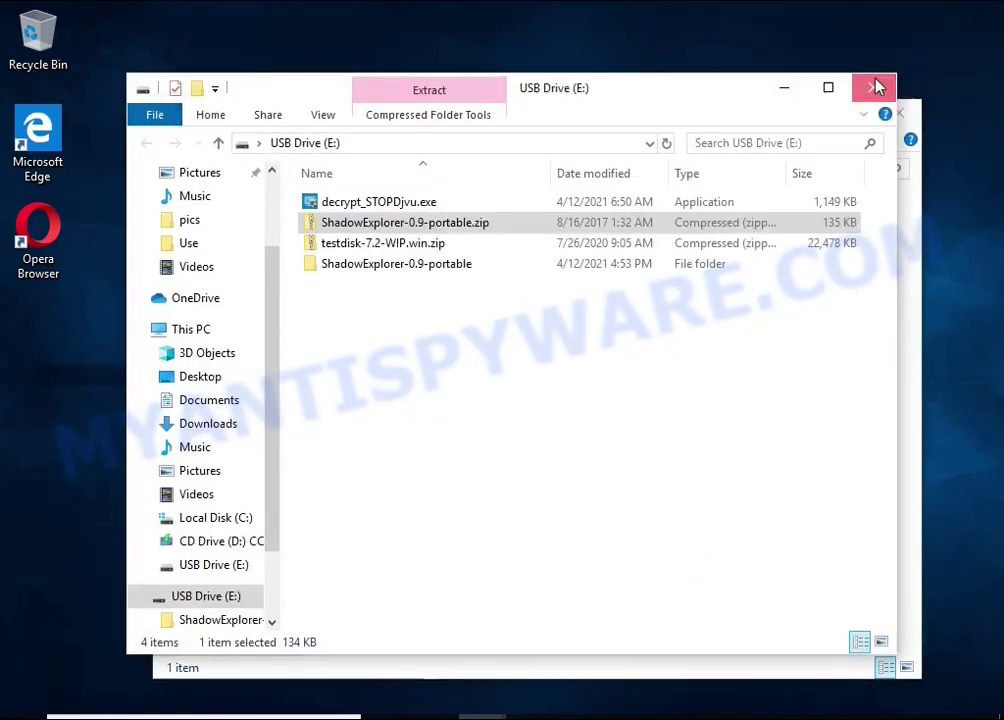
pyautogui.doubleClick(527, 234)
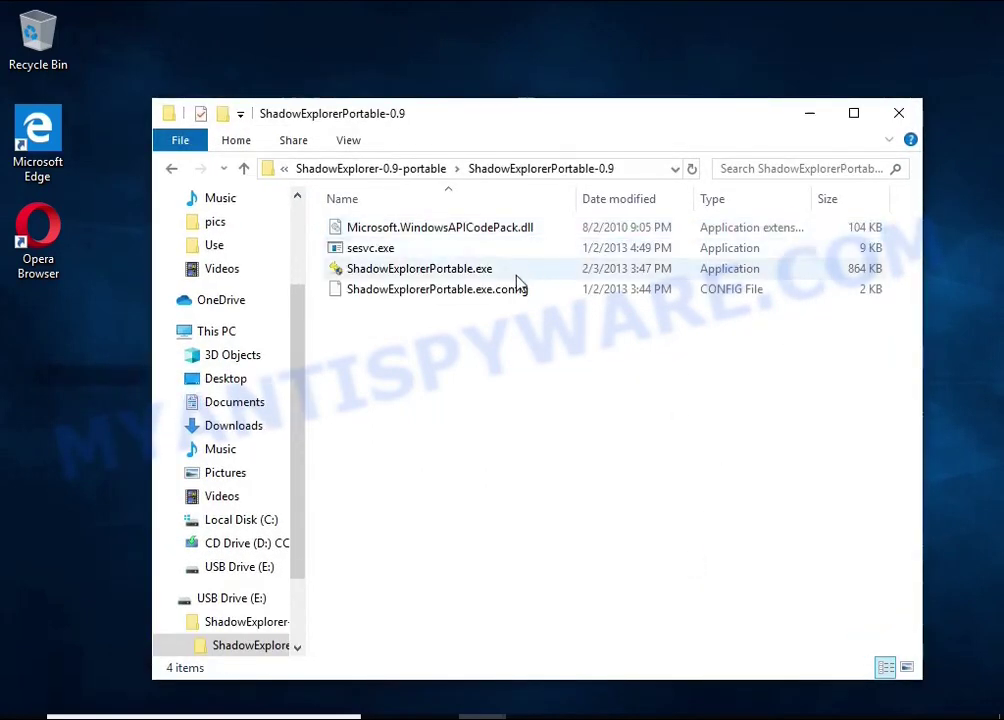
pyautogui.doubleClick(530, 271)
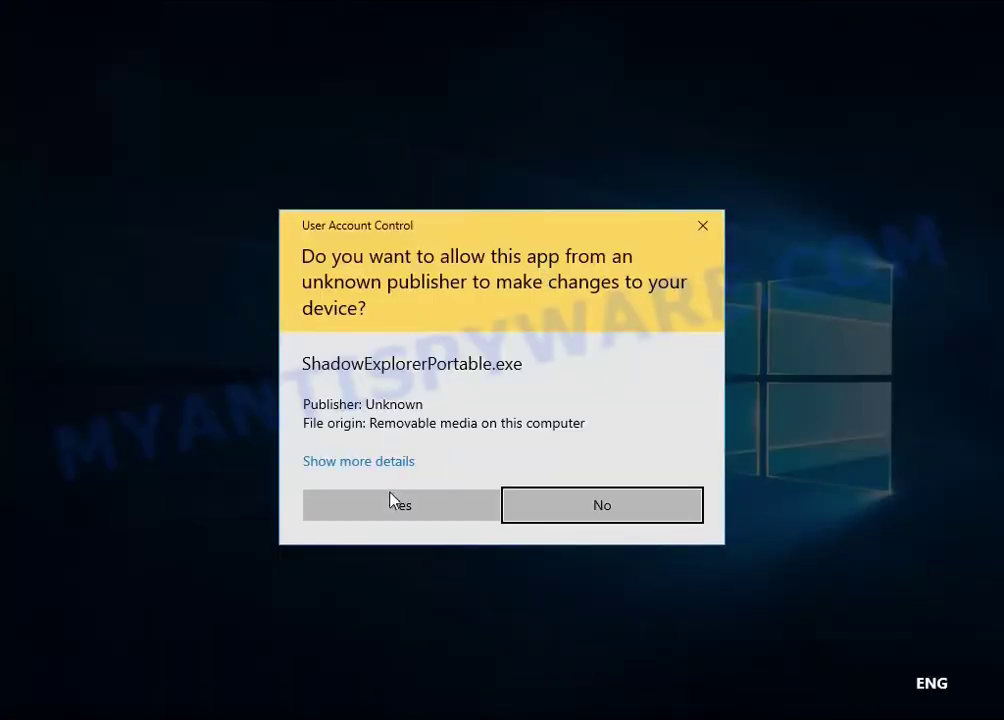
pyautogui.click(391, 500)
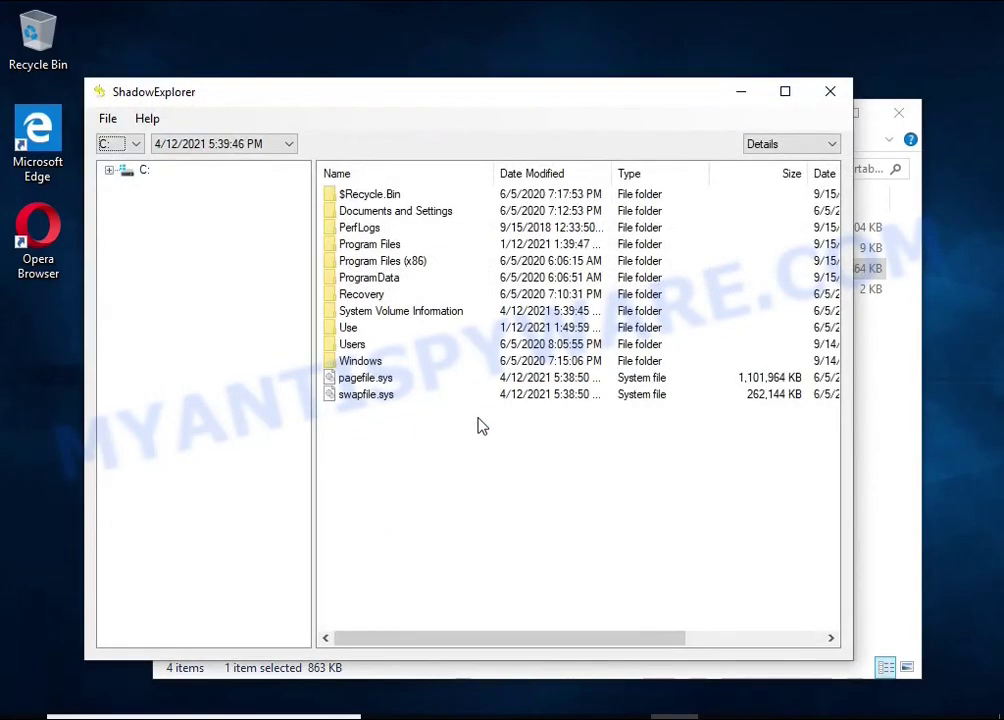
# Browse drive C: at the 5:40:04 PM snapshot into the user's Documents folder
pyautogui.click(128, 144)
pyautogui.click(118, 157)
pyautogui.click(210, 144)
pyautogui.click(207, 175)
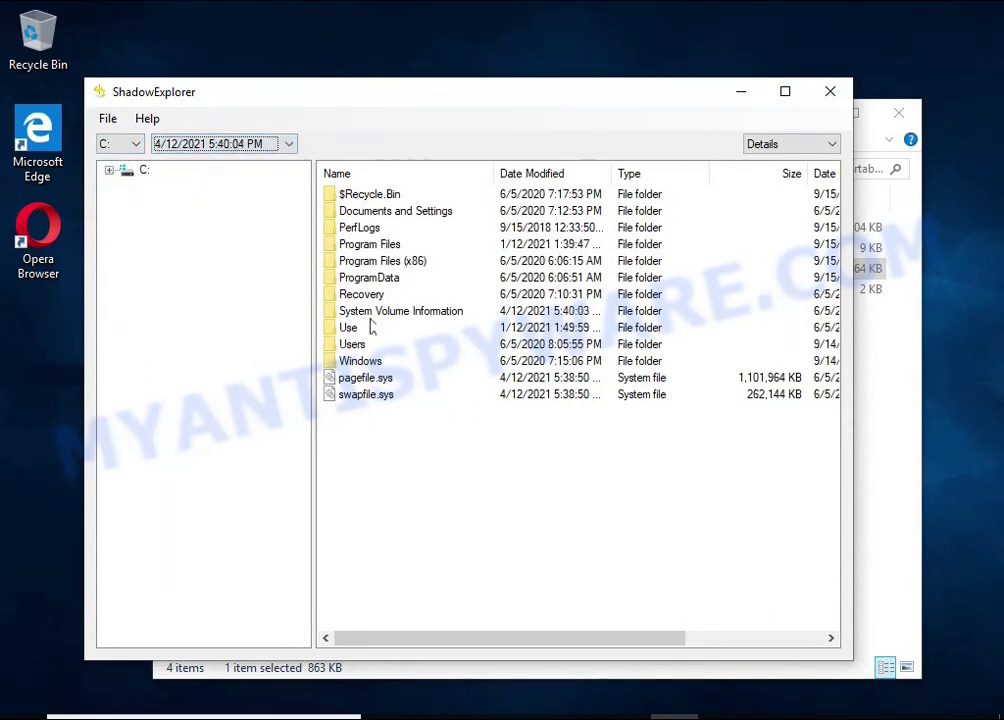
pyautogui.doubleClick(355, 344)
pyautogui.doubleClick(338, 261)
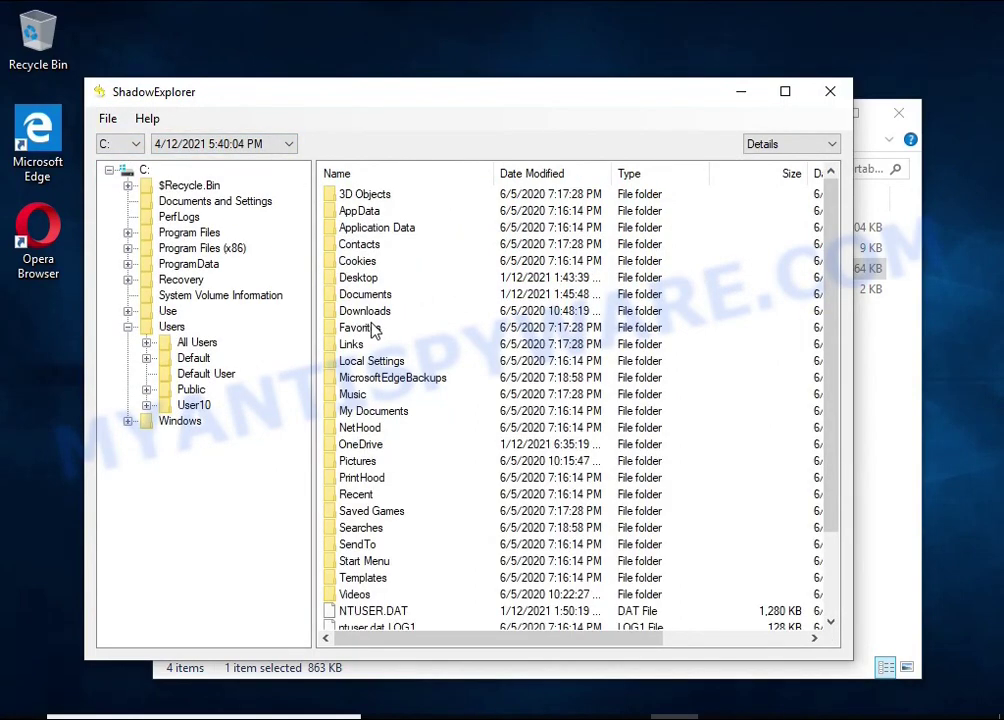
pyautogui.doubleClick(362, 294)
# Export the Word 2016 guide PDF from the snapshot to USB Drive (E:)
pyautogui.click(362, 297)
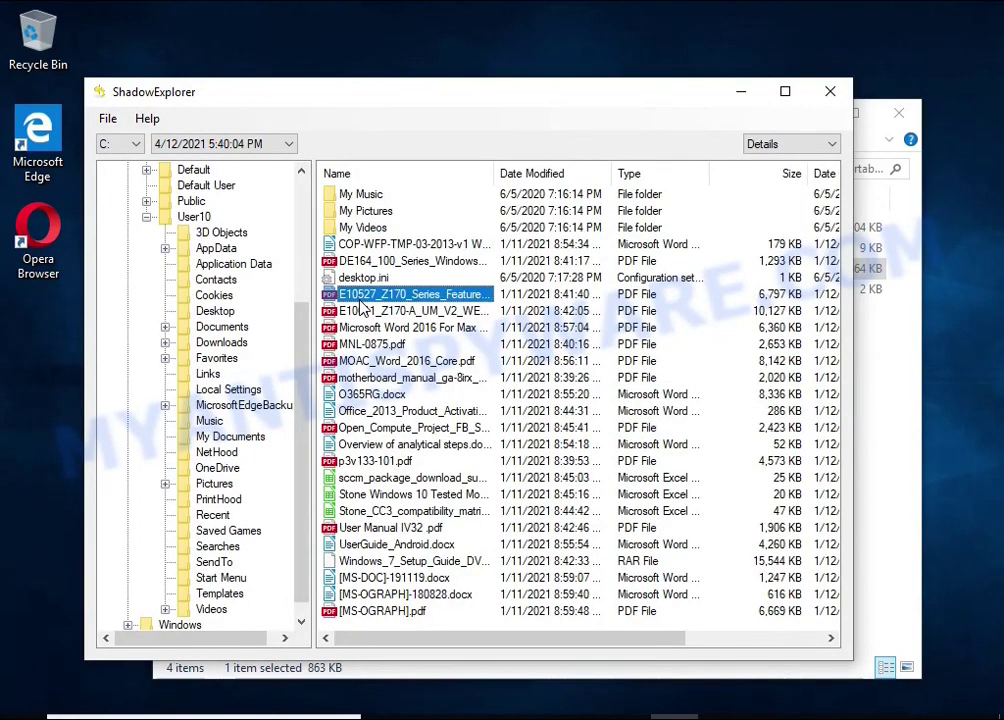
pyautogui.click(365, 327)
pyautogui.click(370, 377)
pyautogui.click(375, 394)
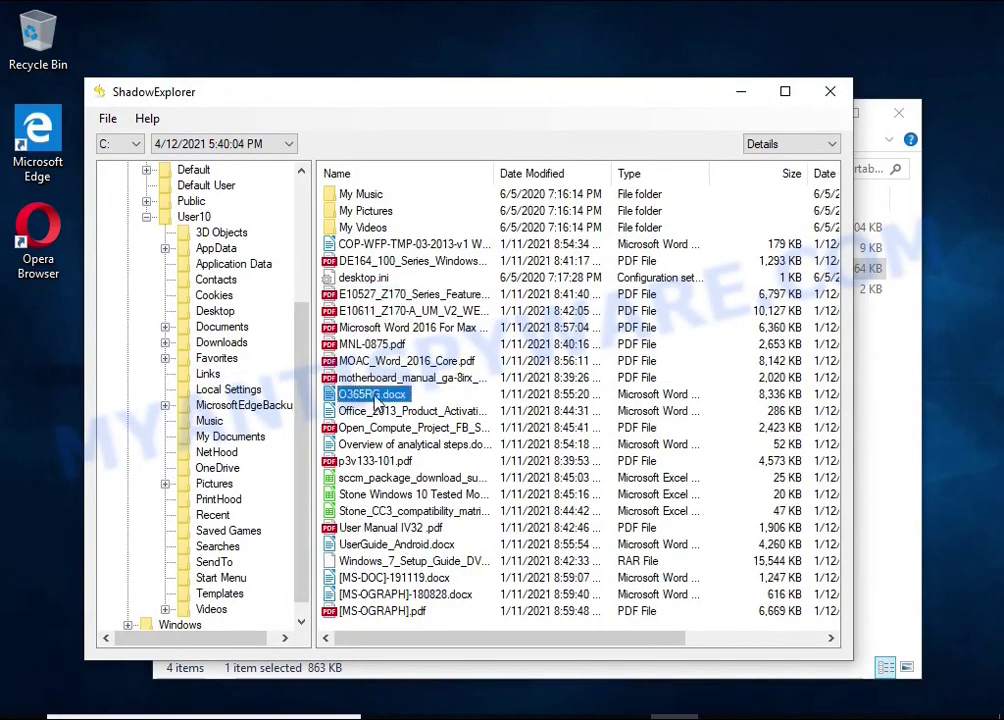
pyautogui.click(366, 344)
pyautogui.click(364, 330)
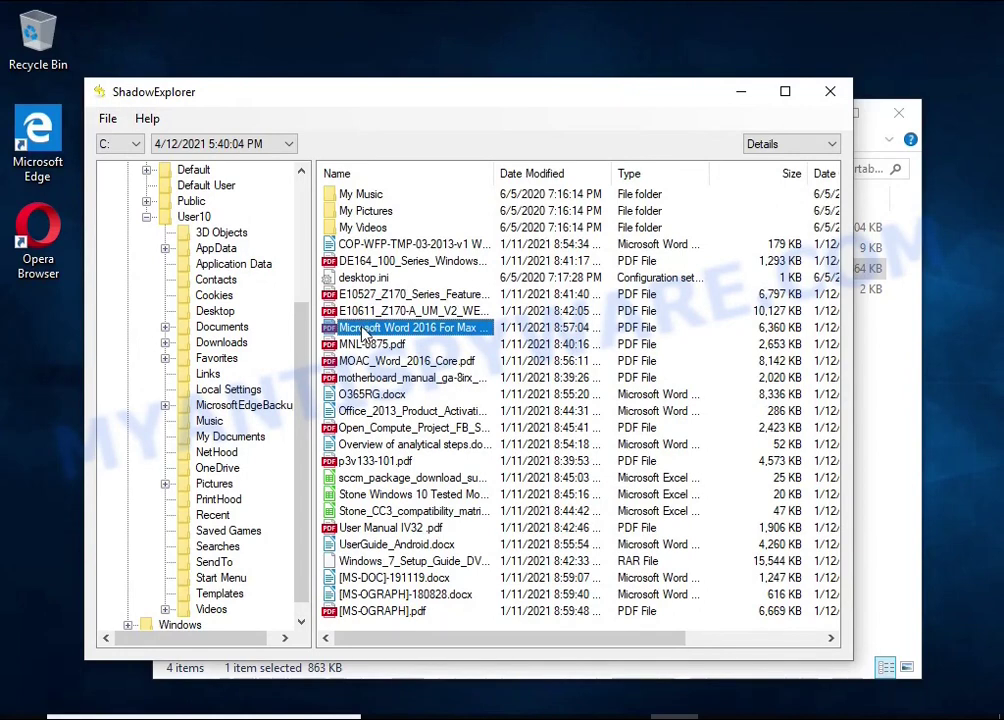
pyautogui.rightClick(365, 327)
pyautogui.click(400, 343)
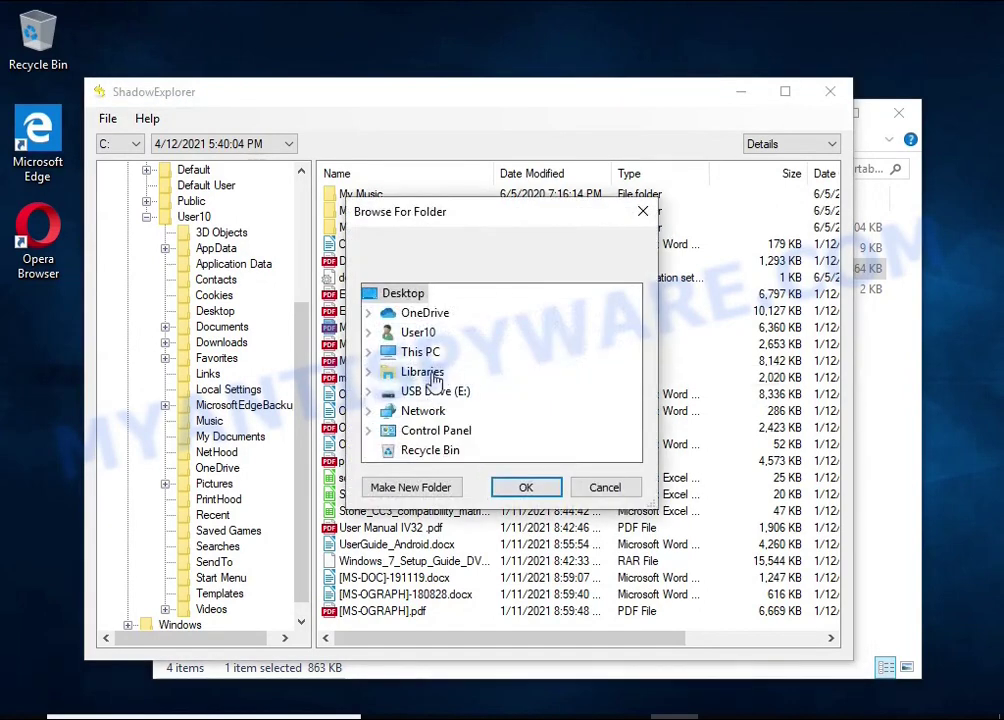
pyautogui.click(436, 394)
pyautogui.click(524, 487)
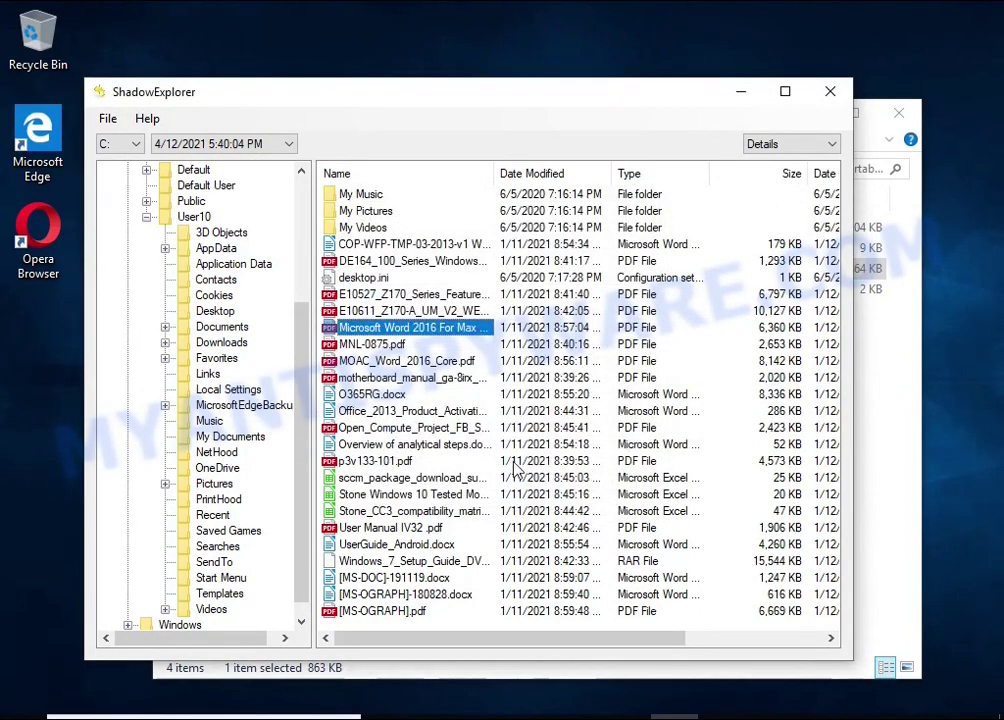
# Export UserGuide_Android.docx from the snapshot to USB Drive (E:)
pyautogui.click(370, 561)
pyautogui.click(375, 545)
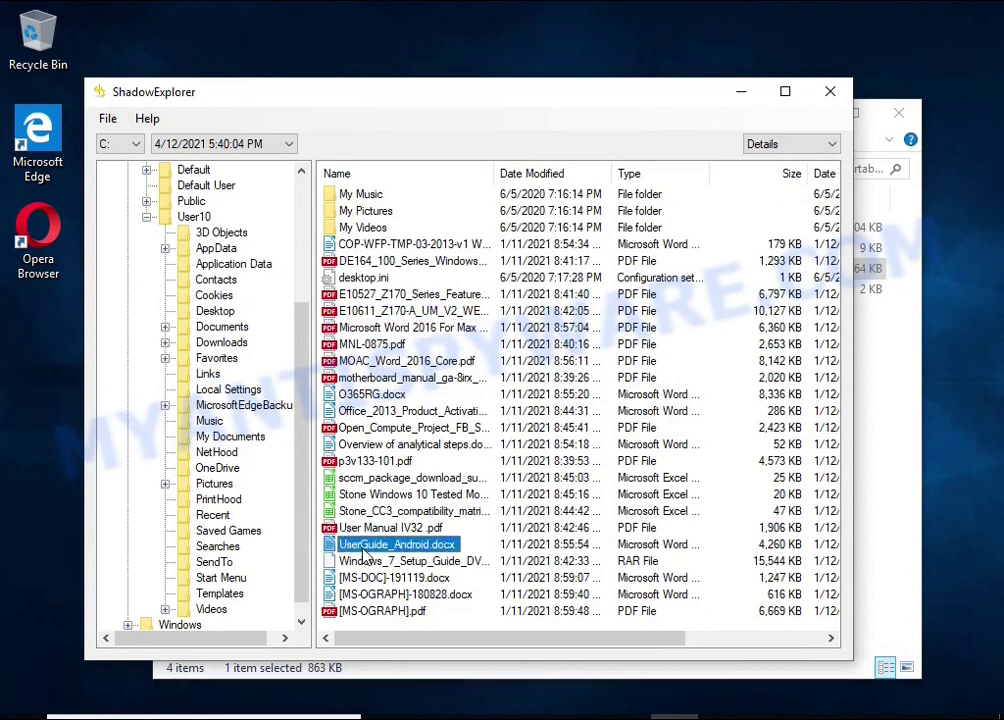
pyautogui.rightClick(375, 545)
pyautogui.click(410, 561)
pyautogui.click(524, 489)
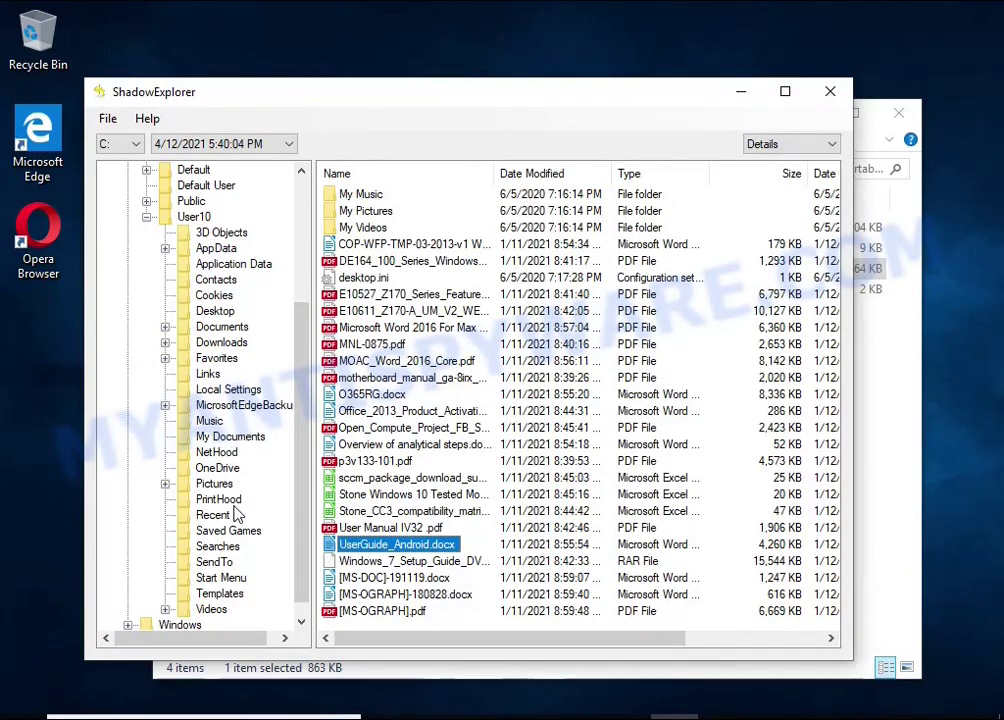
# From the snapshot's Pictures folder, export Chrysanthemum.jpg and Desert.jpg to USB Drive (E:)
pyautogui.click(214, 484)
pyautogui.click(356, 316)
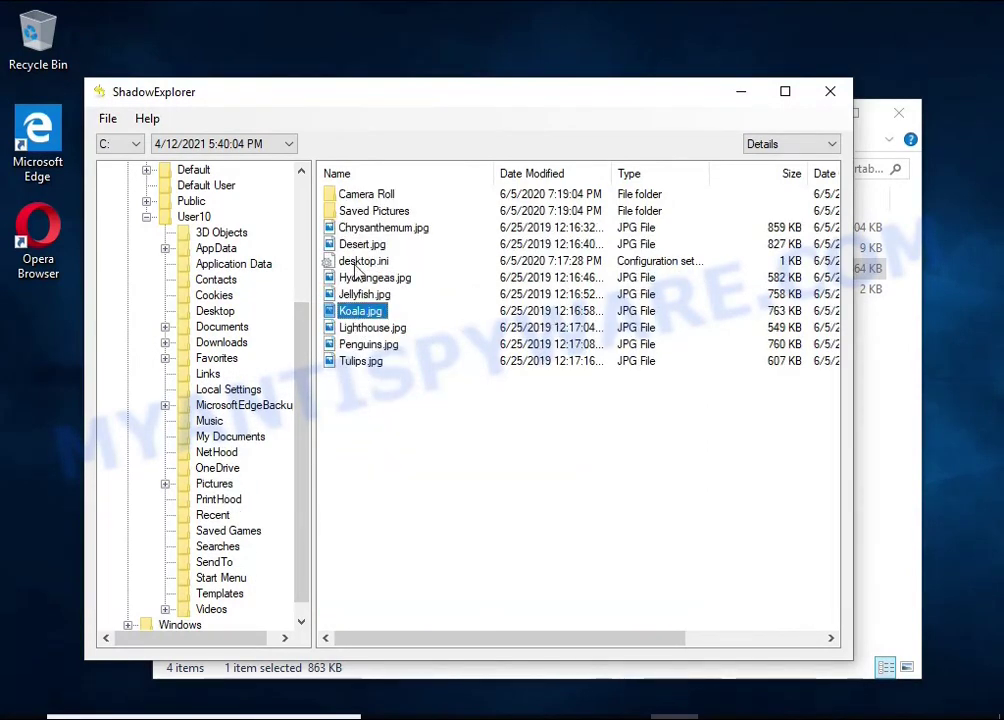
pyautogui.click(370, 227)
pyautogui.rightClick(370, 228)
pyautogui.click(408, 242)
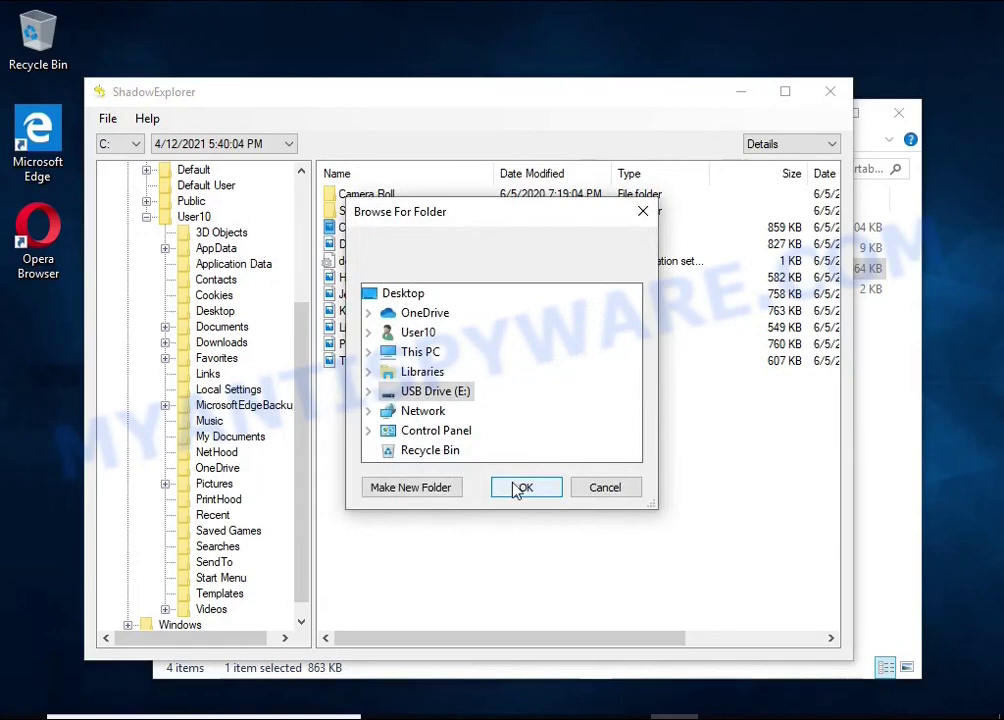
pyautogui.click(520, 488)
pyautogui.rightClick(345, 245)
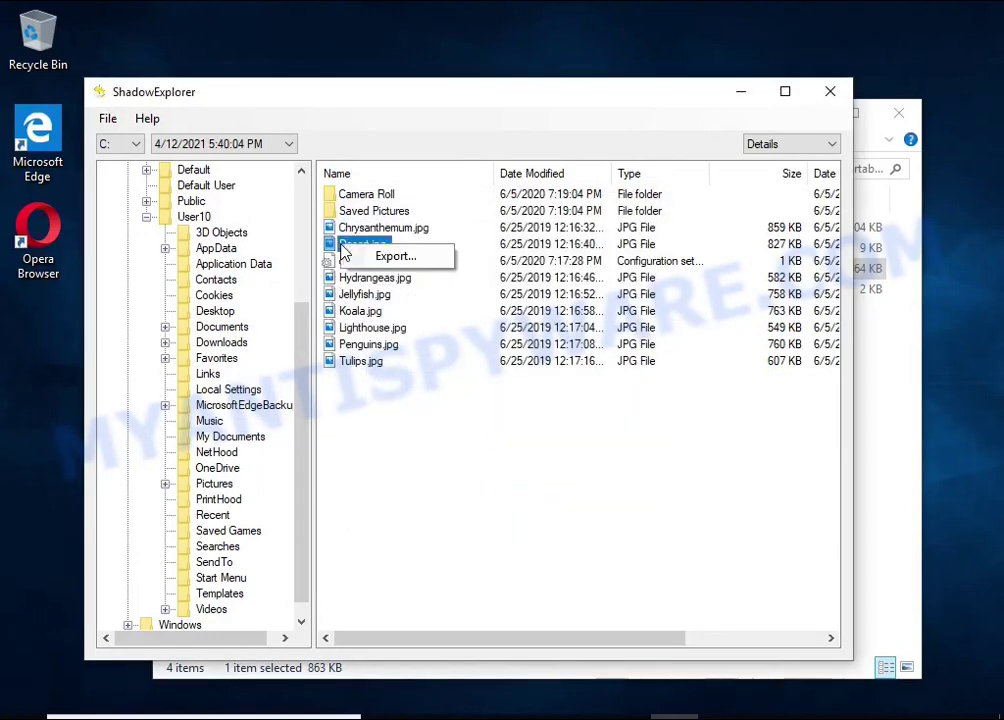
pyautogui.click(388, 256)
pyautogui.click(520, 488)
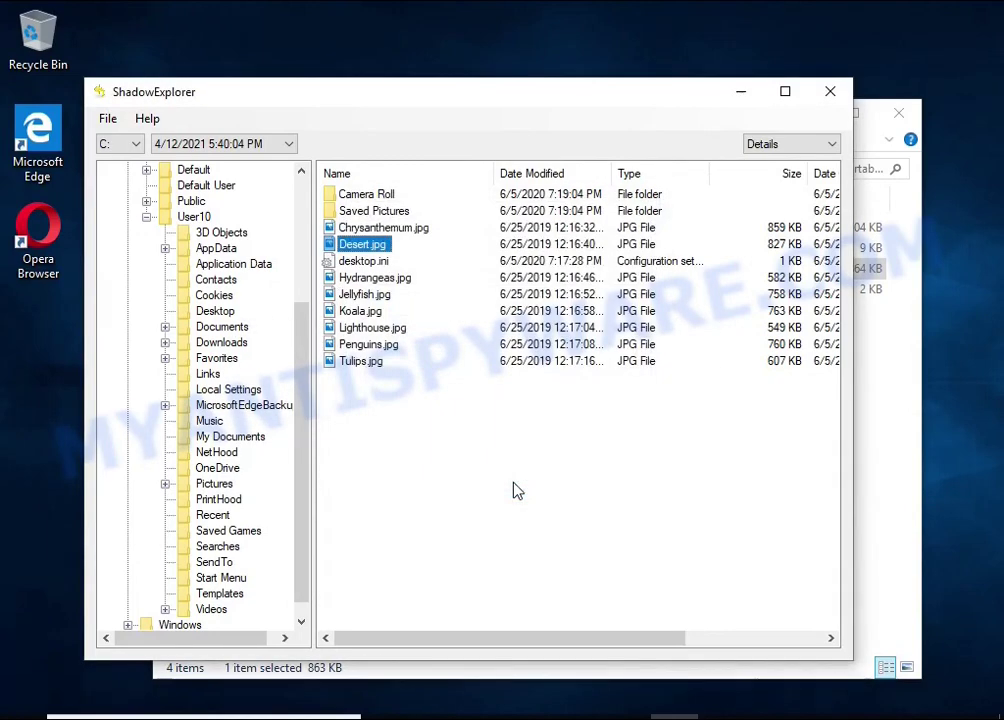
# Close ShadowExplorer and check that the restored UserGuide_Android.docx opens properly in Writer
pyautogui.click(829, 91)
pyautogui.click(235, 598)
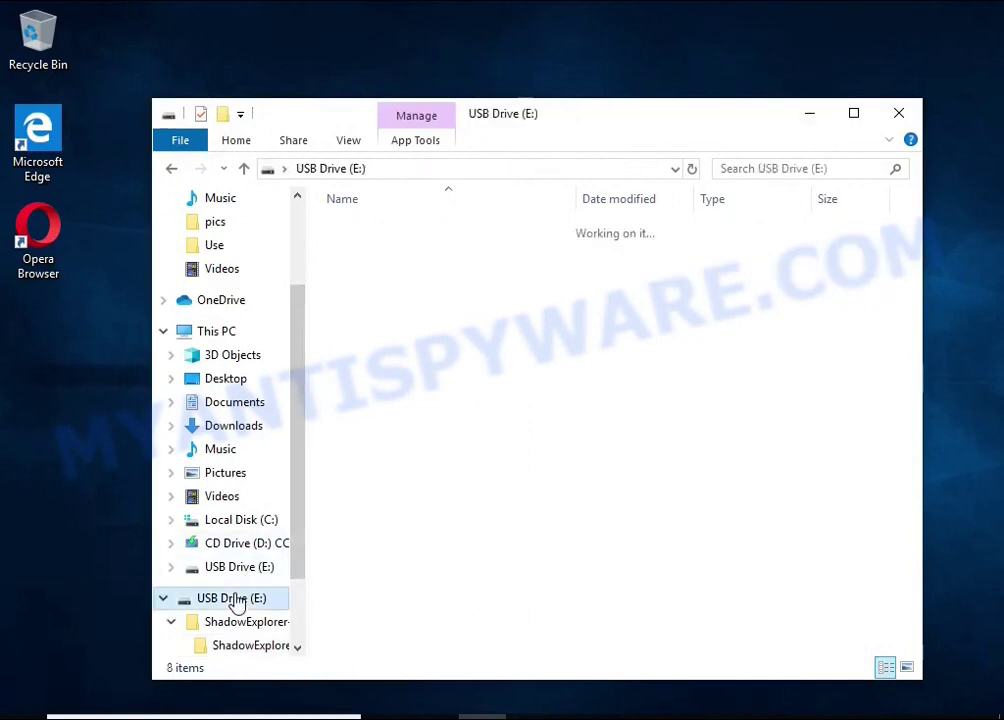
pyautogui.click(399, 248)
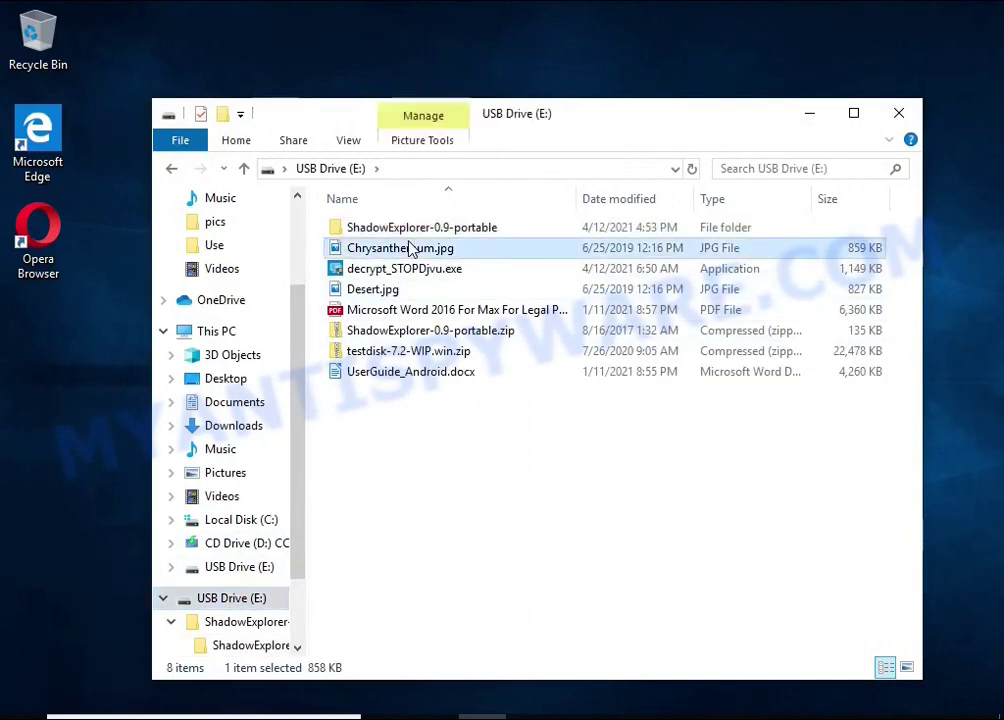
pyautogui.click(422, 290)
pyautogui.click(430, 310)
pyautogui.doubleClick(434, 373)
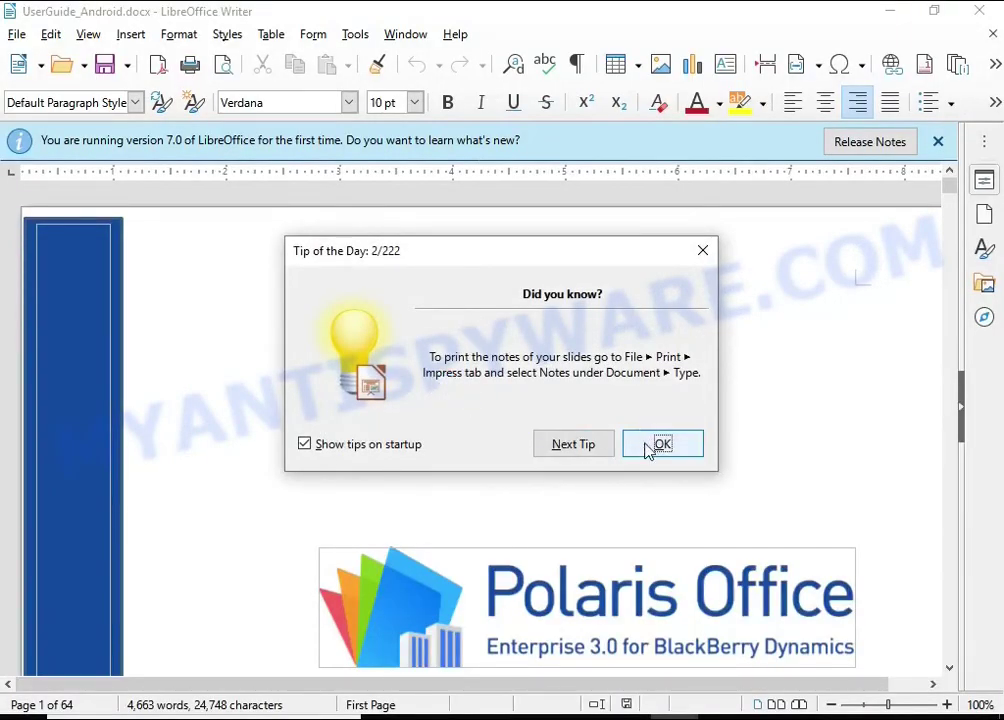
pyautogui.click(650, 446)
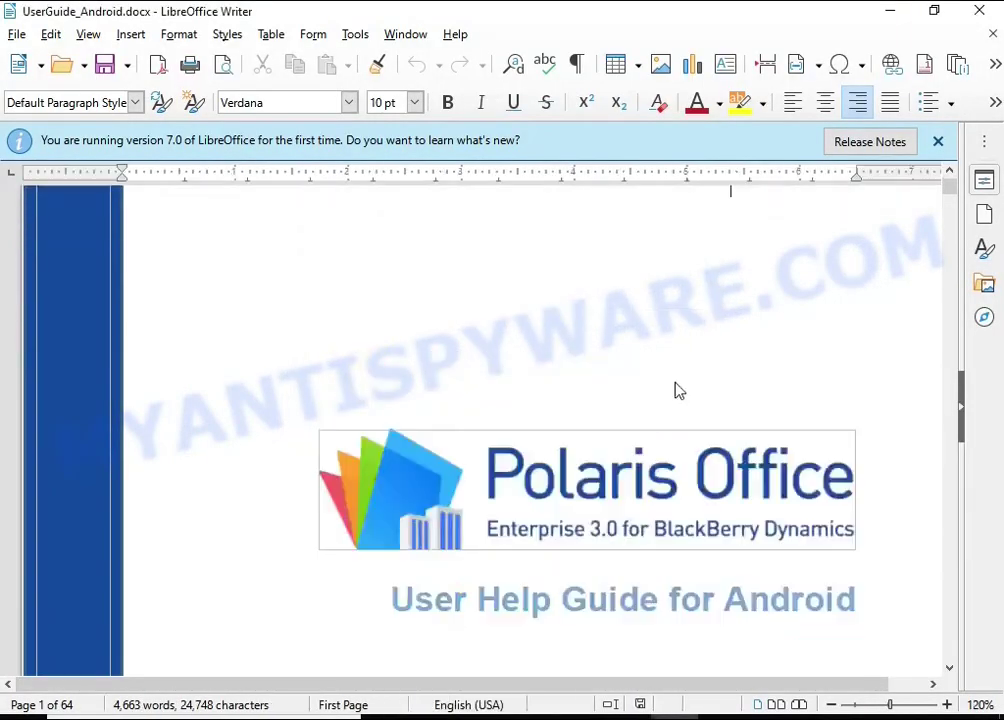
pyautogui.scroll(-5, 679, 390)
pyautogui.scroll(-5, 634, 366)
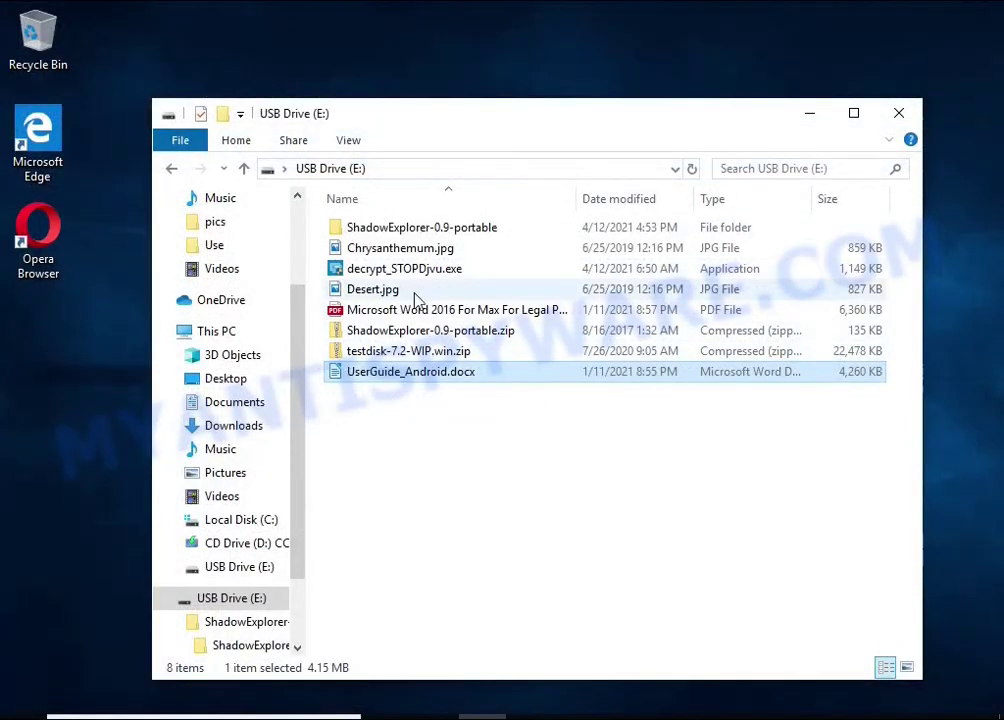
# Open the restored Word 2016 guide PDF and scroll through it to verify it
pyautogui.click(418, 312)
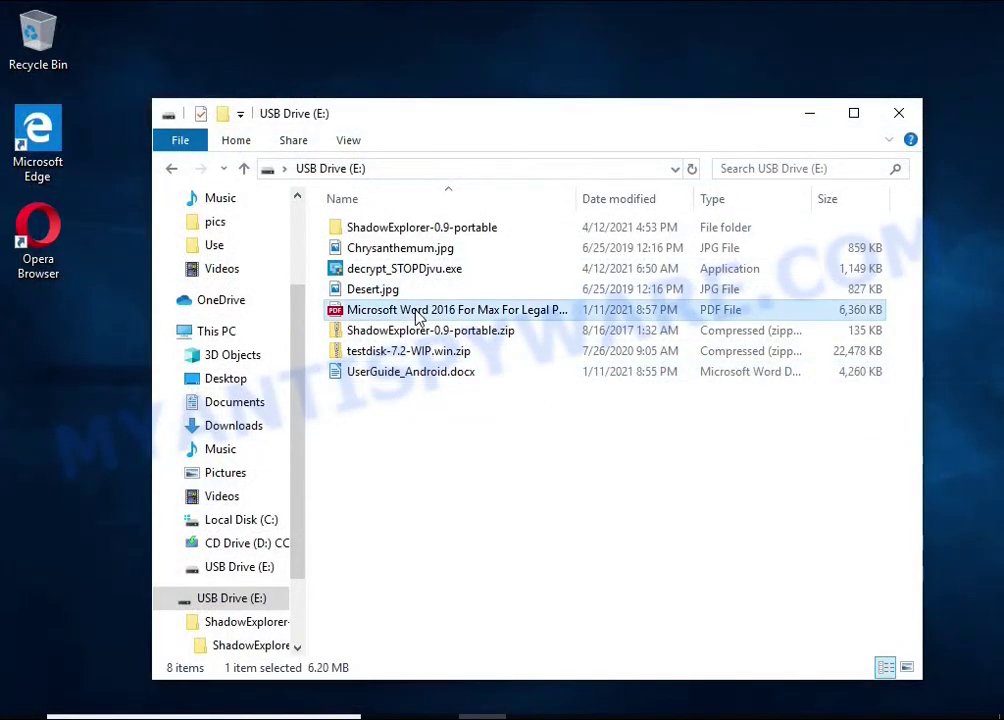
pyautogui.doubleClick(418, 313)
pyautogui.scroll(-5, 490, 330)
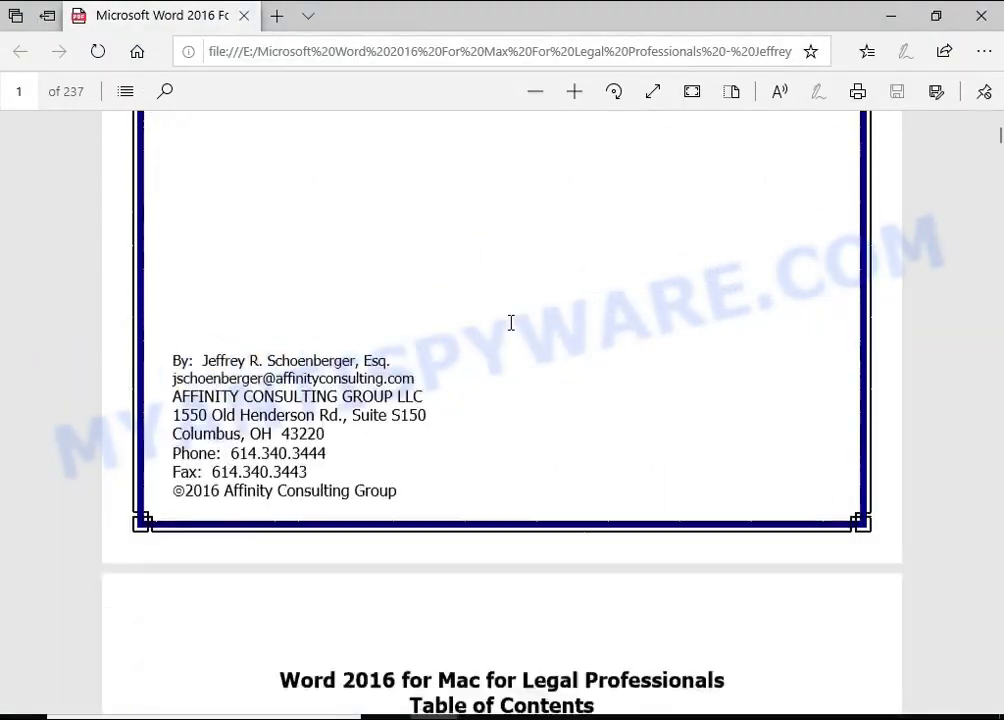
pyautogui.scroll(-10, 515, 322)
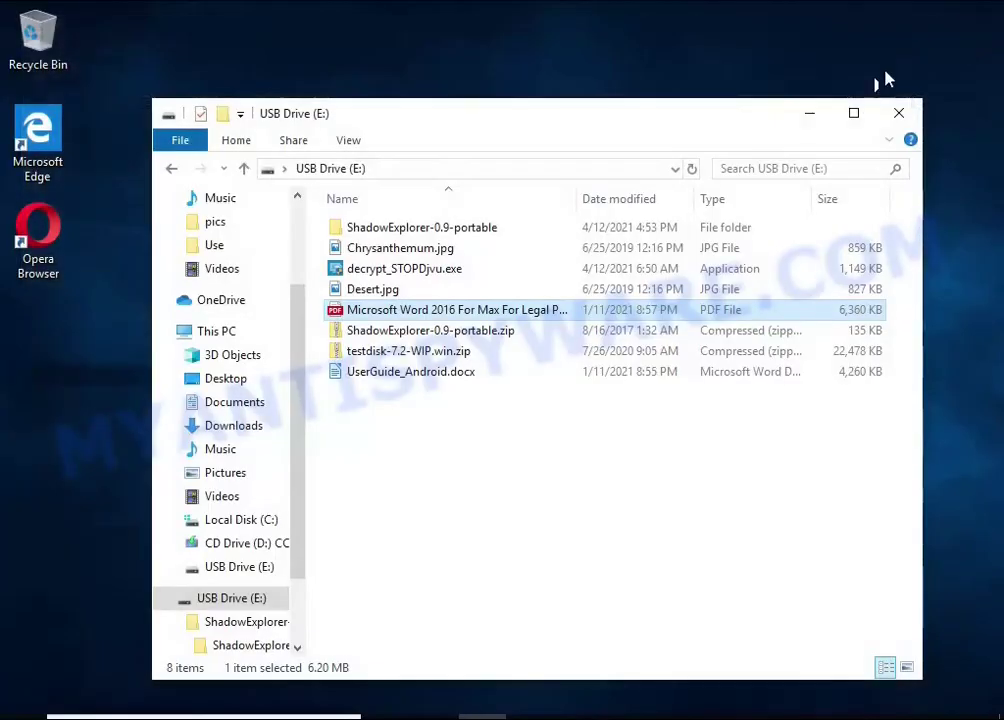
# View the restored Desert.jpg and Chrysanthemum.jpg to confirm they display, then close them
pyautogui.doubleClick(420, 290)
pyautogui.doubleClick(425, 312)
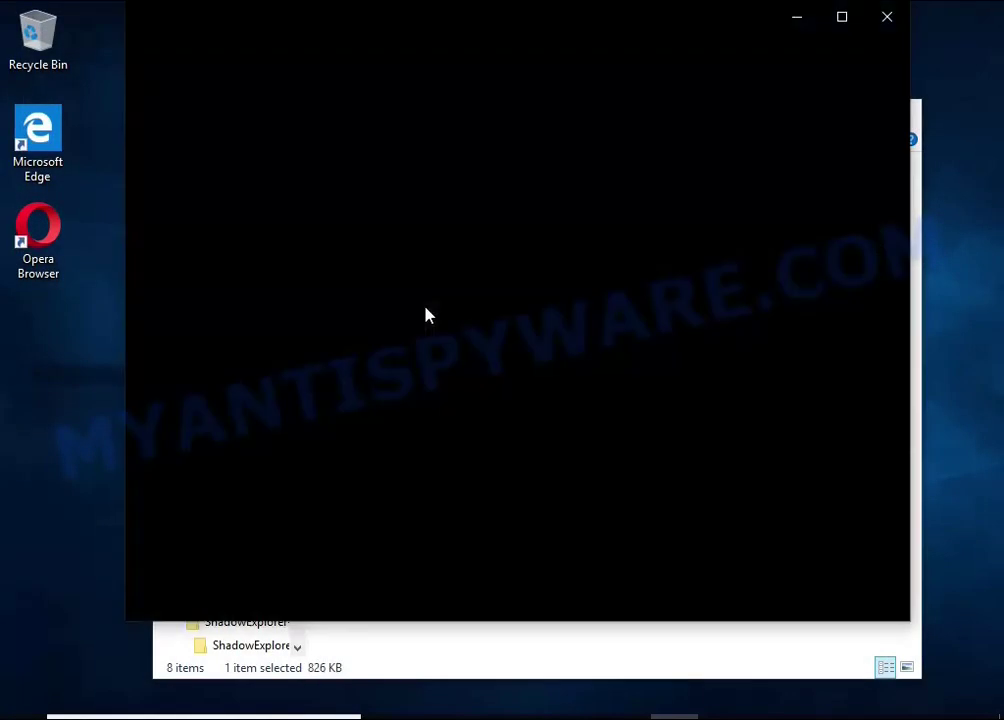
pyautogui.click(884, 30)
pyautogui.doubleClick(436, 252)
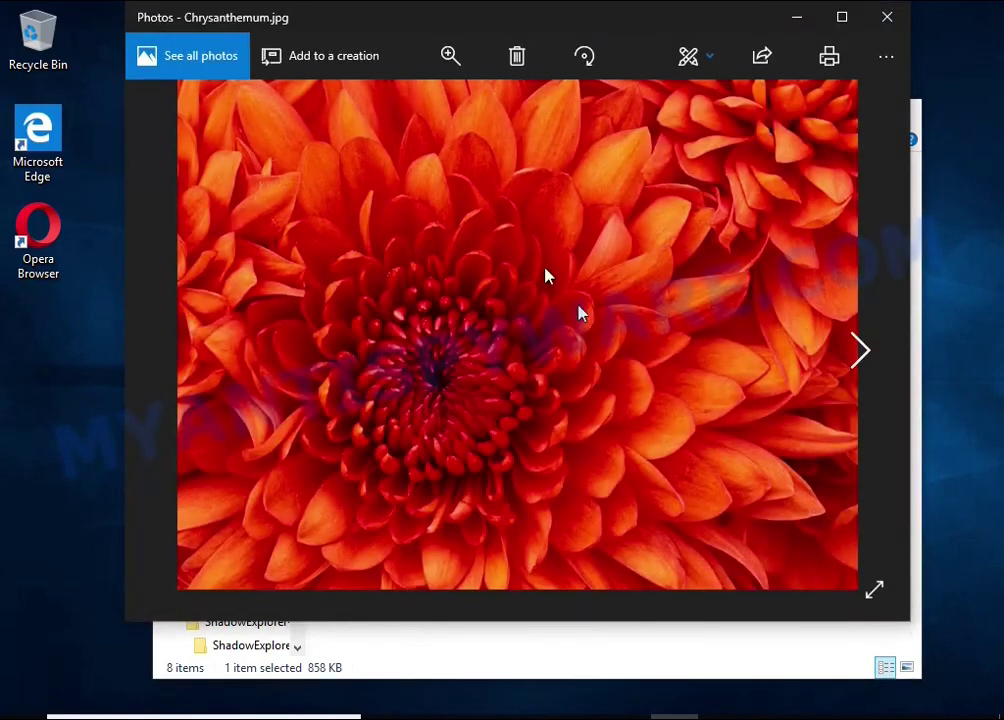
pyautogui.click(884, 16)
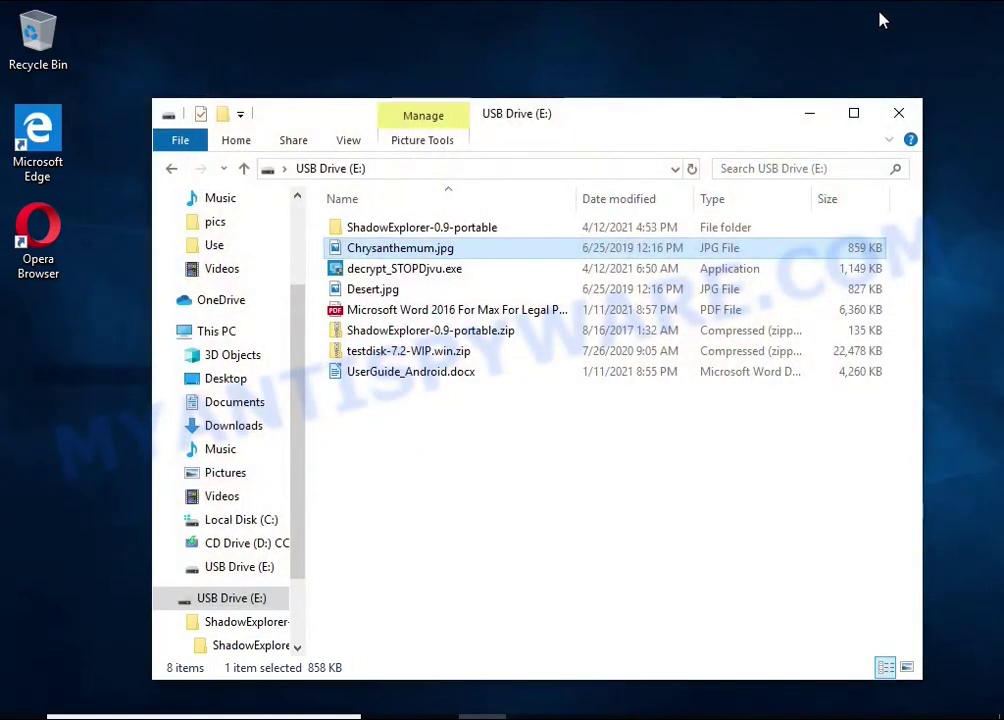
# Extract testdisk-7.2-WIP.win.zip onto the USB drive
pyautogui.click(899, 115)
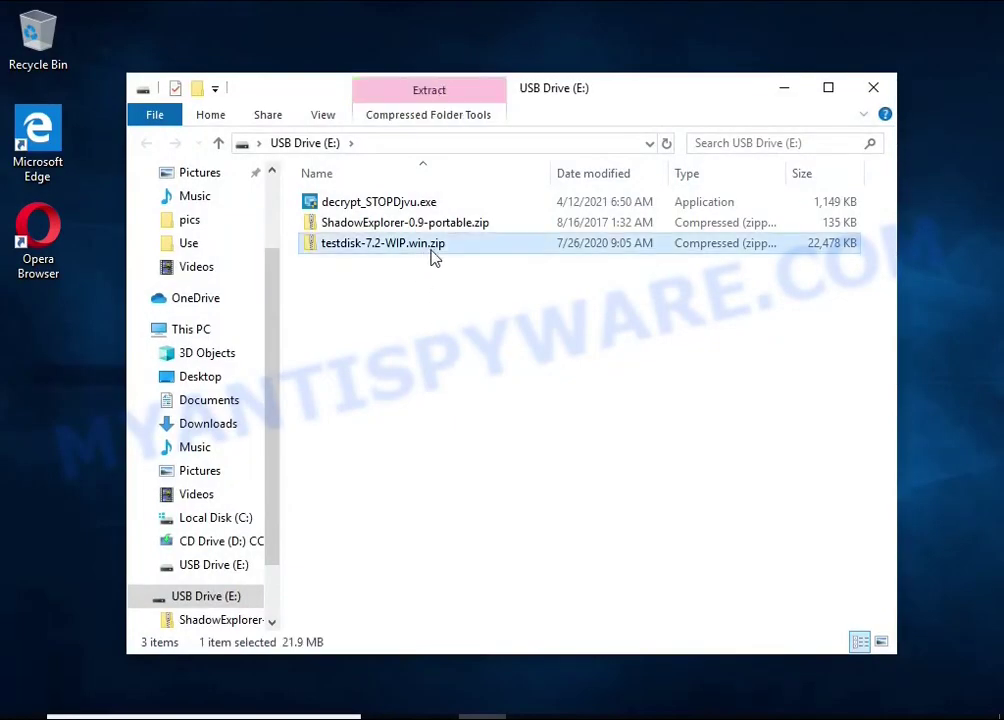
pyautogui.rightClick(492, 250)
pyautogui.click(656, 317)
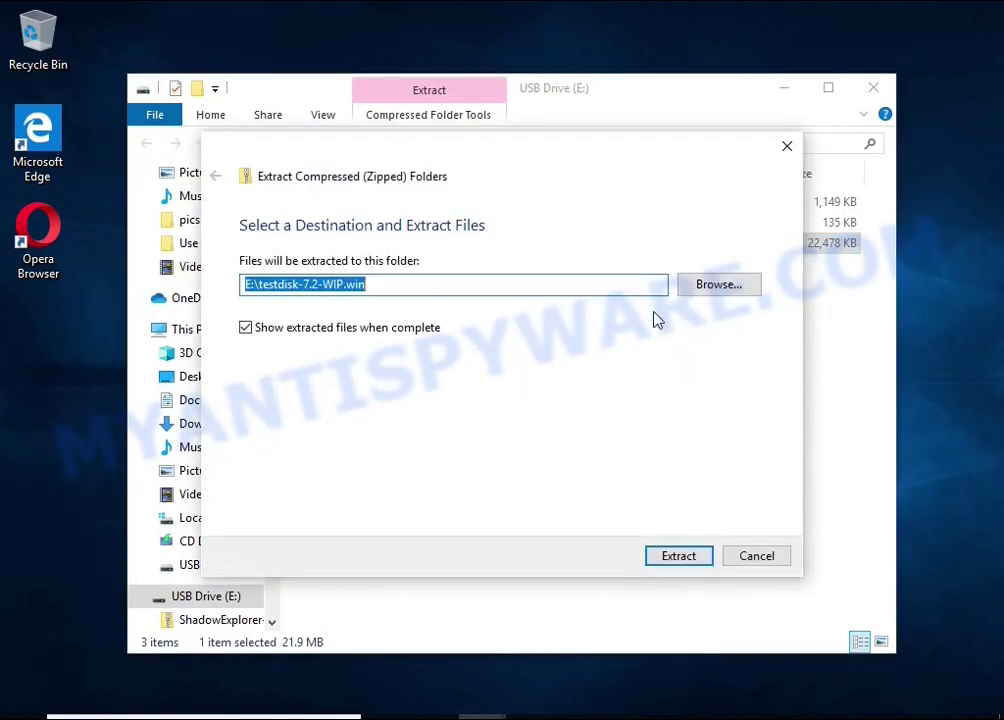
pyautogui.click(679, 556)
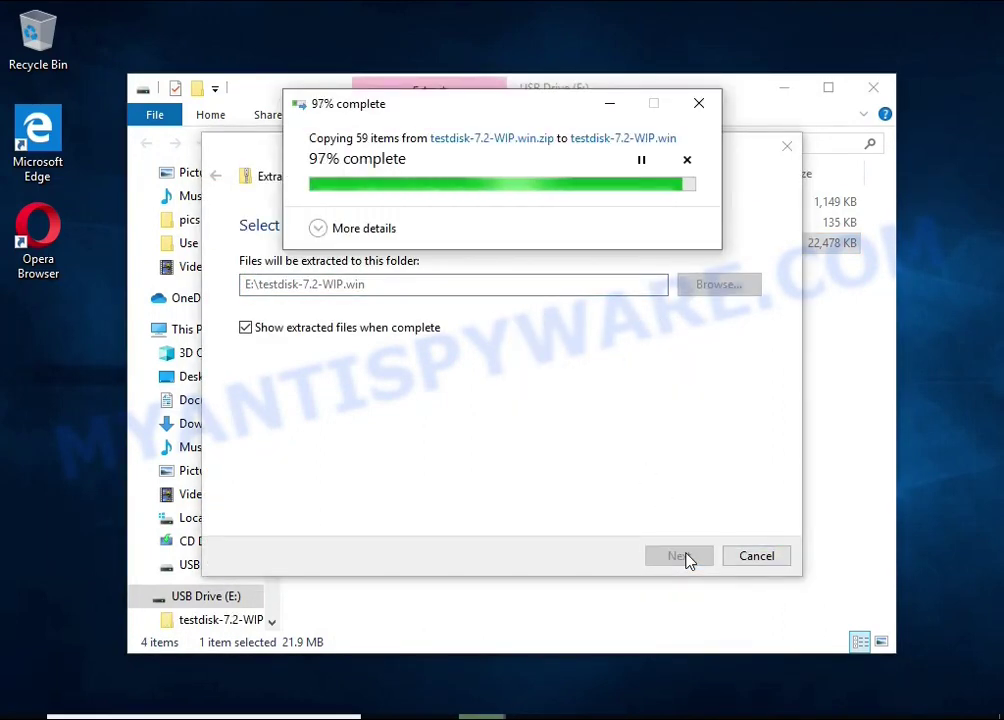
# Run qphotorec_win.exe from the extracted testdisk-7.2-WIP folder
pyautogui.click(873, 87)
pyautogui.doubleClick(463, 237)
pyautogui.scroll(-7, 480, 280)
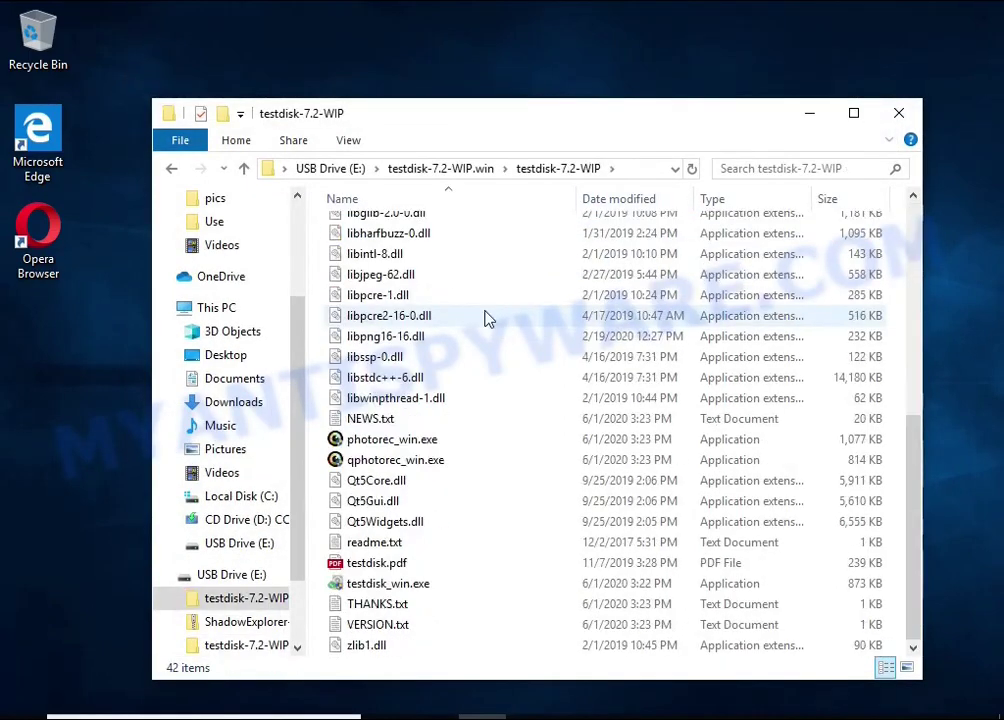
pyautogui.click(435, 461)
pyautogui.doubleClick(510, 466)
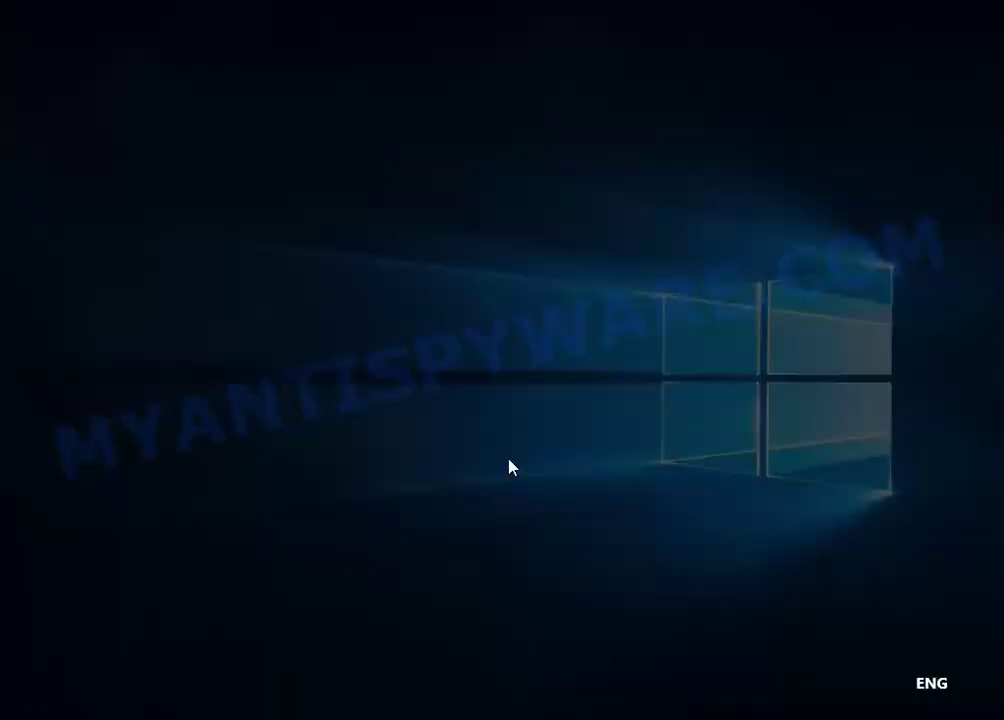
# Grant QPhotoRec admin rights and select partition 2 of PhysicalDrive0 as the recovery source
pyautogui.click(432, 510)
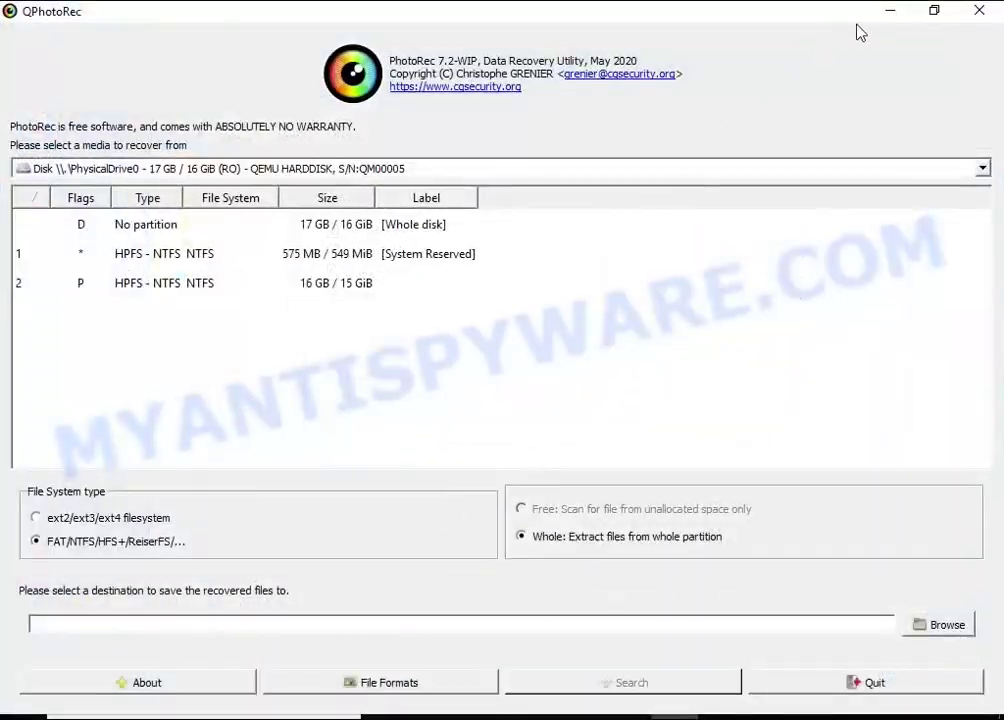
pyautogui.doubleClick(862, 22)
pyautogui.click(898, 100)
pyautogui.moveTo(491, 116); pyautogui.dragTo(538, 105)
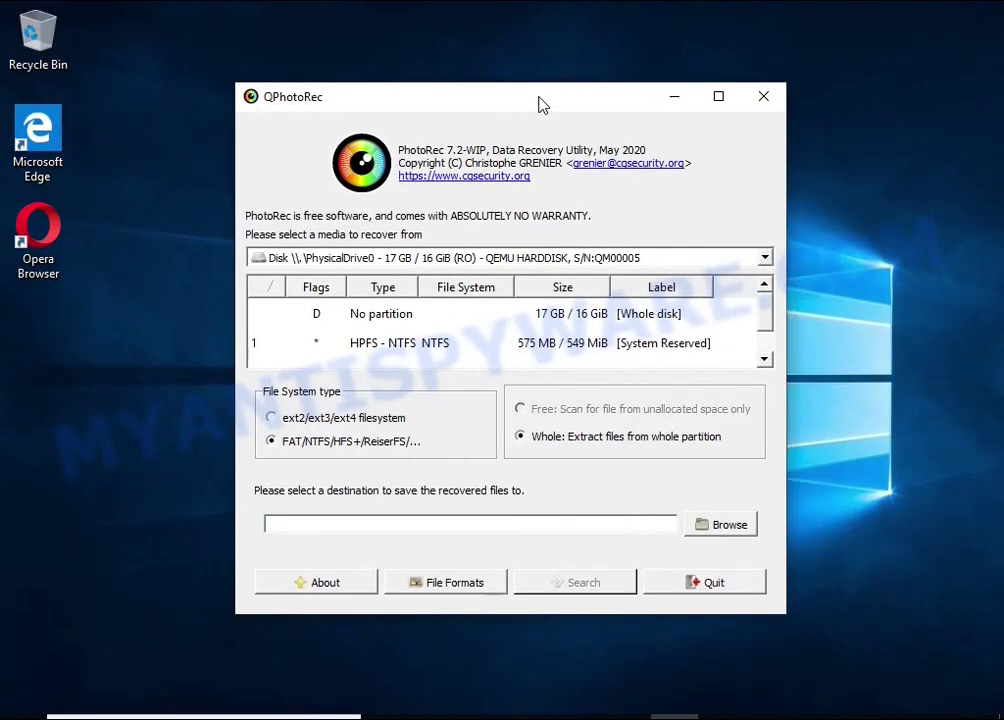
pyautogui.click(420, 257)
pyautogui.click(420, 273)
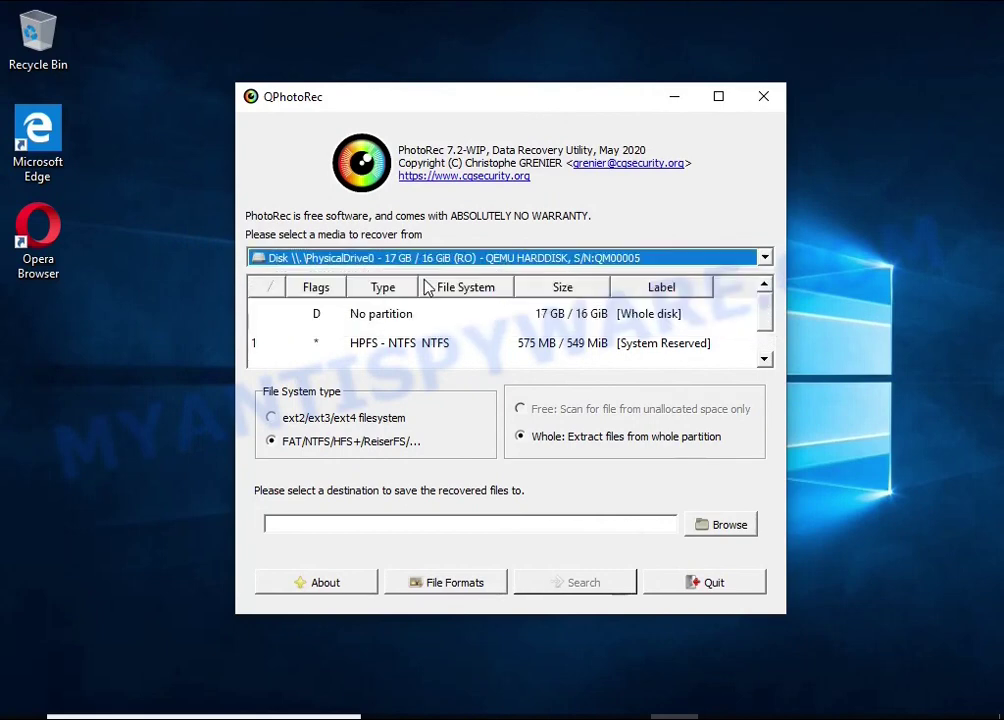
pyautogui.scroll(-1, 420, 345)
pyautogui.click(585, 355)
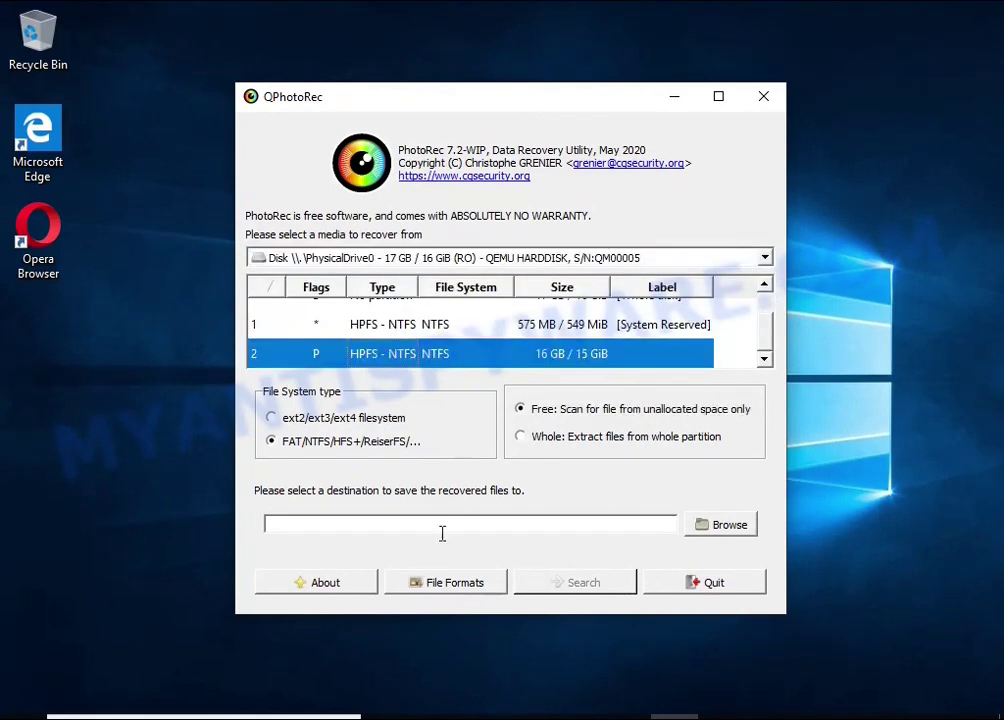
# Reset the file formats to none and tick the doc Microsoft Office Document format
pyautogui.click(430, 585)
pyautogui.click(413, 455)
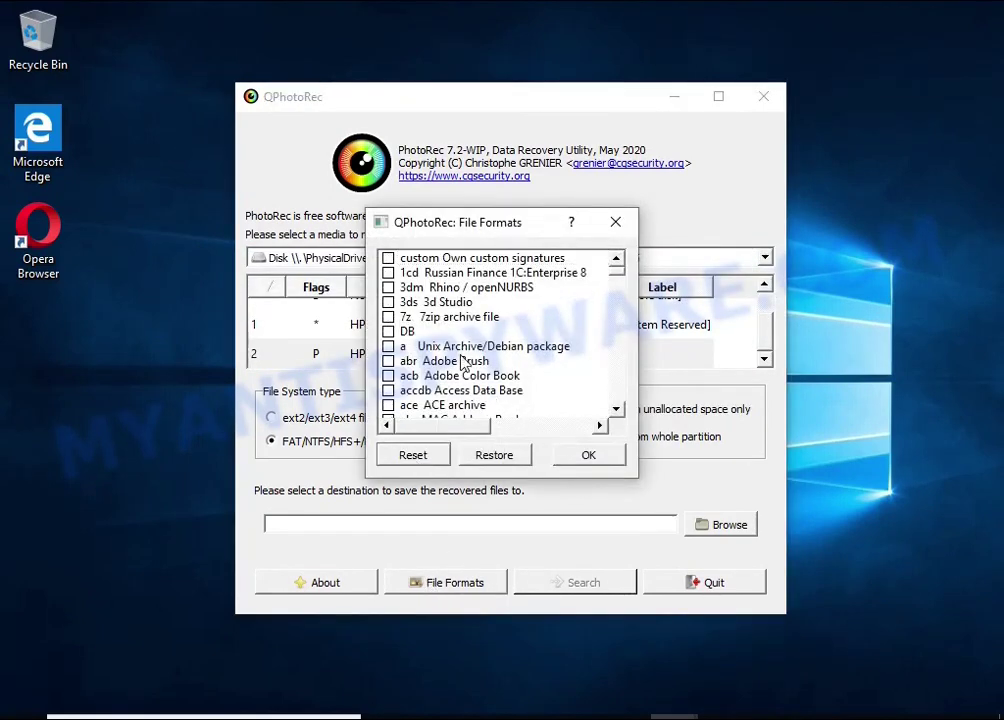
pyautogui.scroll(-20, 455, 350)
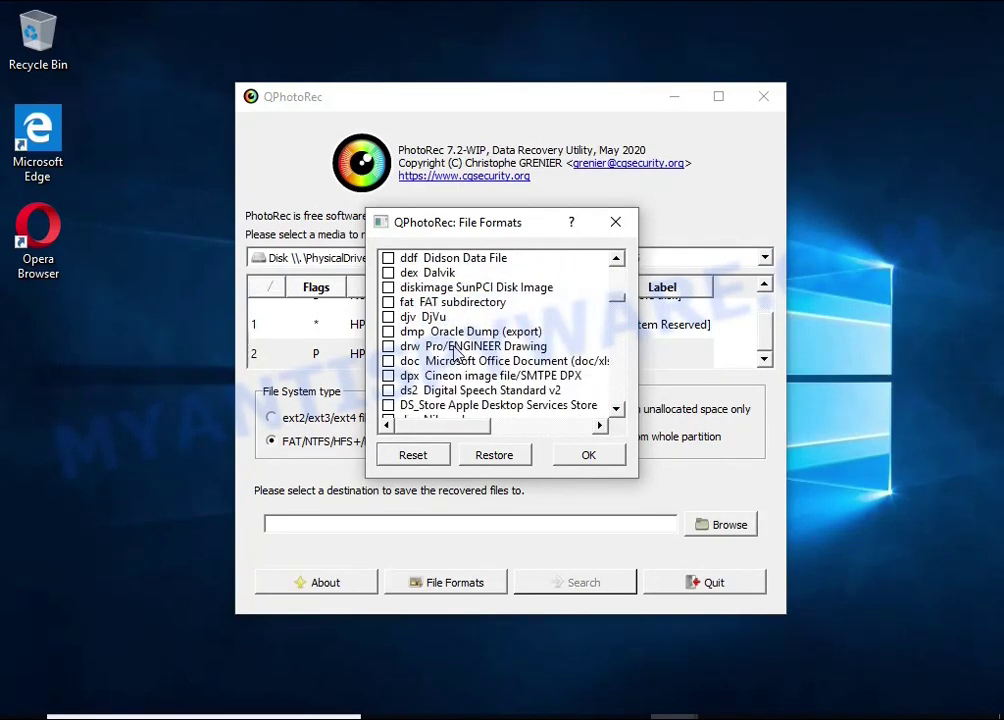
pyautogui.scroll(-1, 455, 350)
pyautogui.click(457, 318)
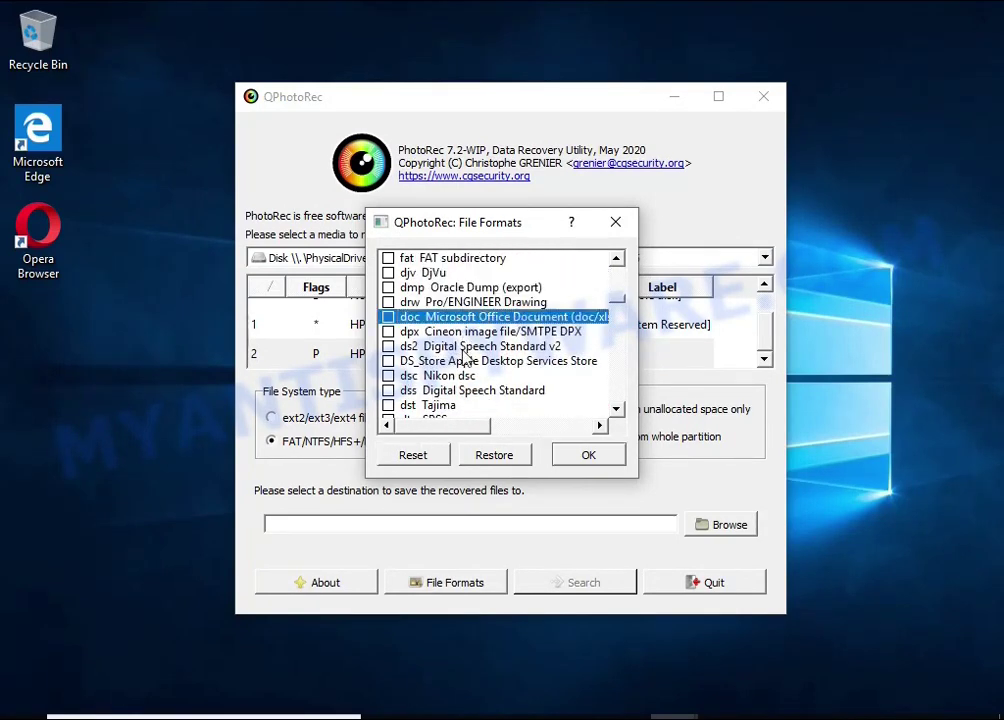
pyautogui.moveTo(463, 432); pyautogui.dragTo(388, 427)
# Also tick the zip archive format and confirm the file format selection
pyautogui.scroll(-7, 473, 362)
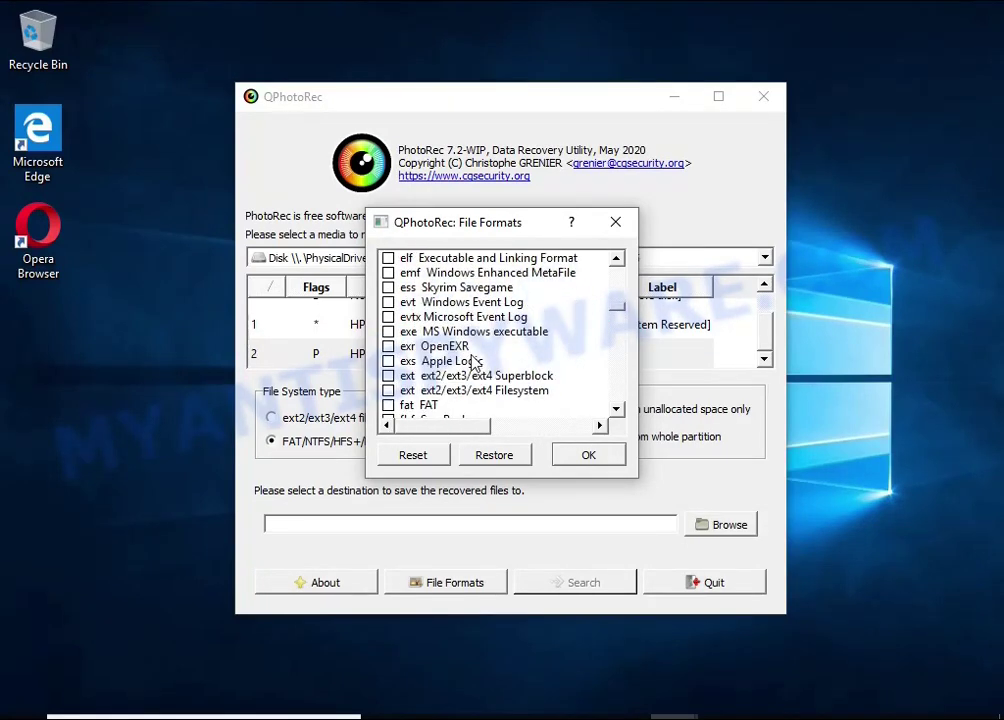
pyautogui.scroll(-16, 473, 362)
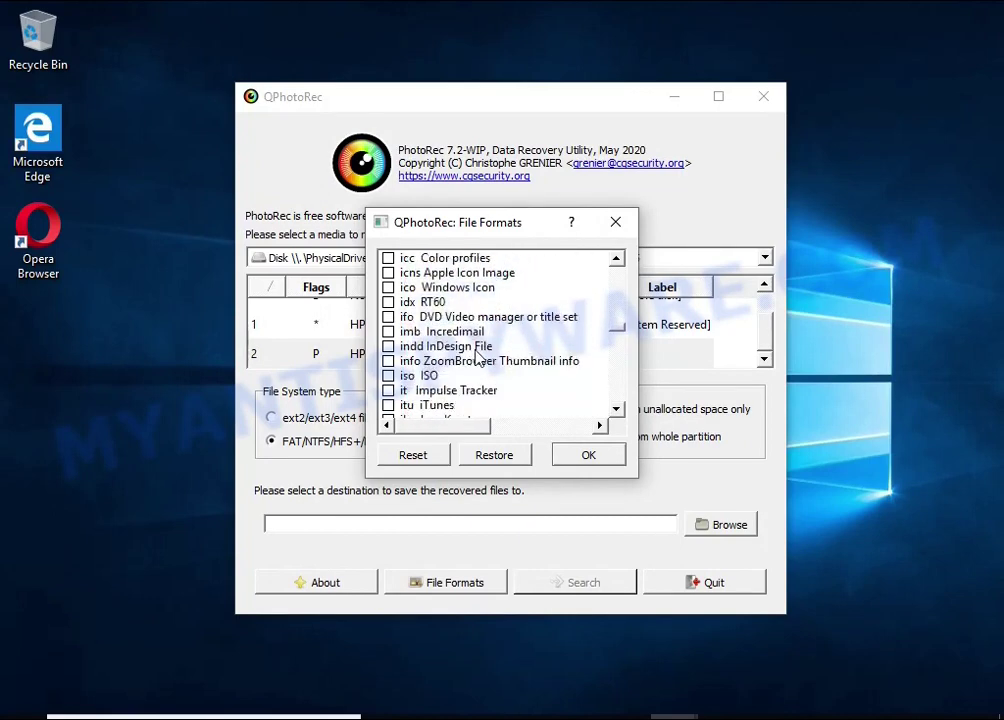
pyautogui.scroll(-1, 477, 357)
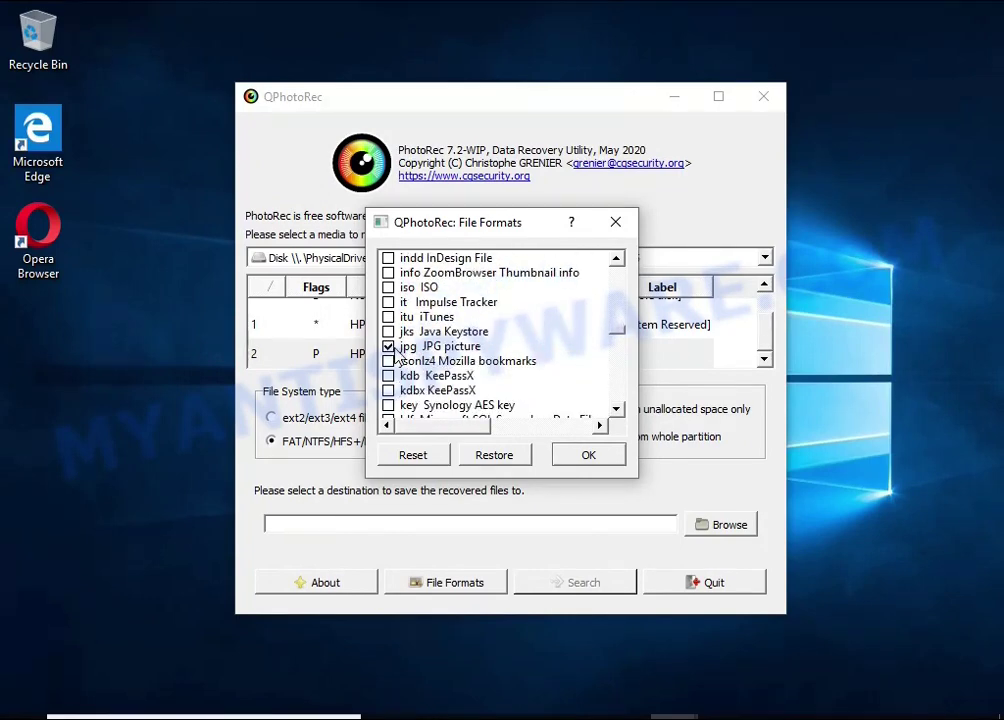
pyautogui.scroll(-20, 495, 355)
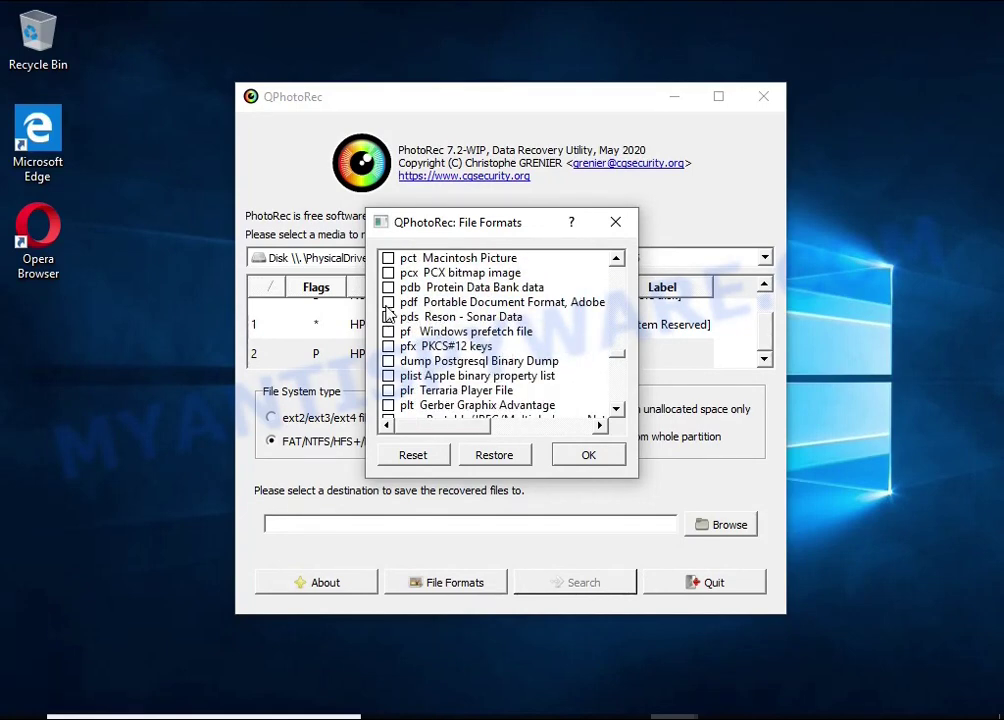
pyautogui.scroll(-20, 433, 310)
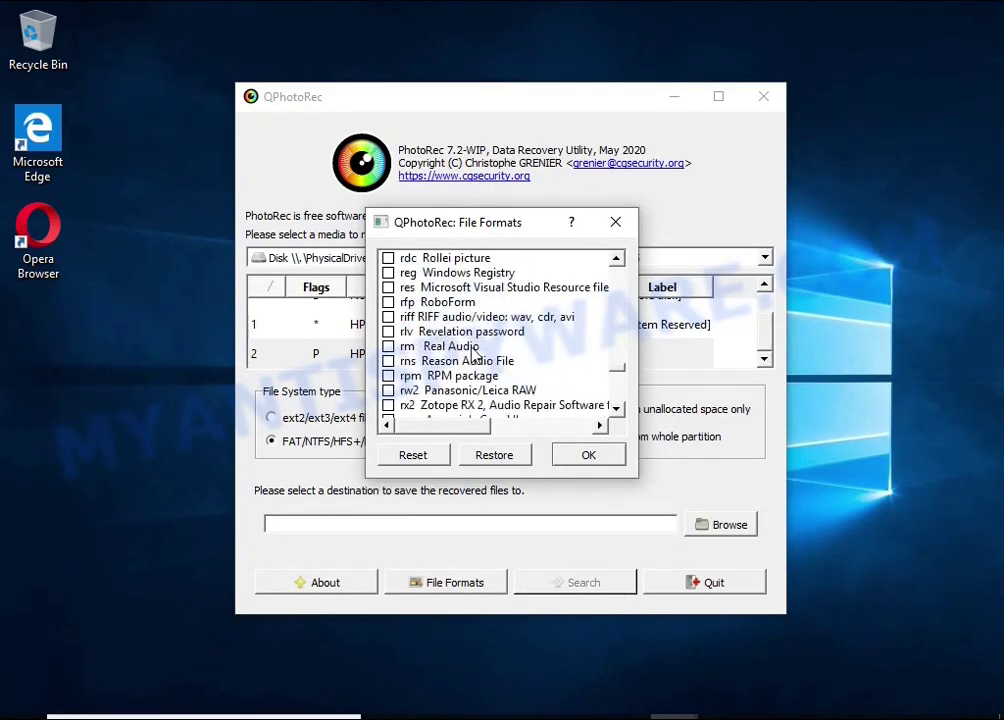
pyautogui.scroll(-4, 465, 345)
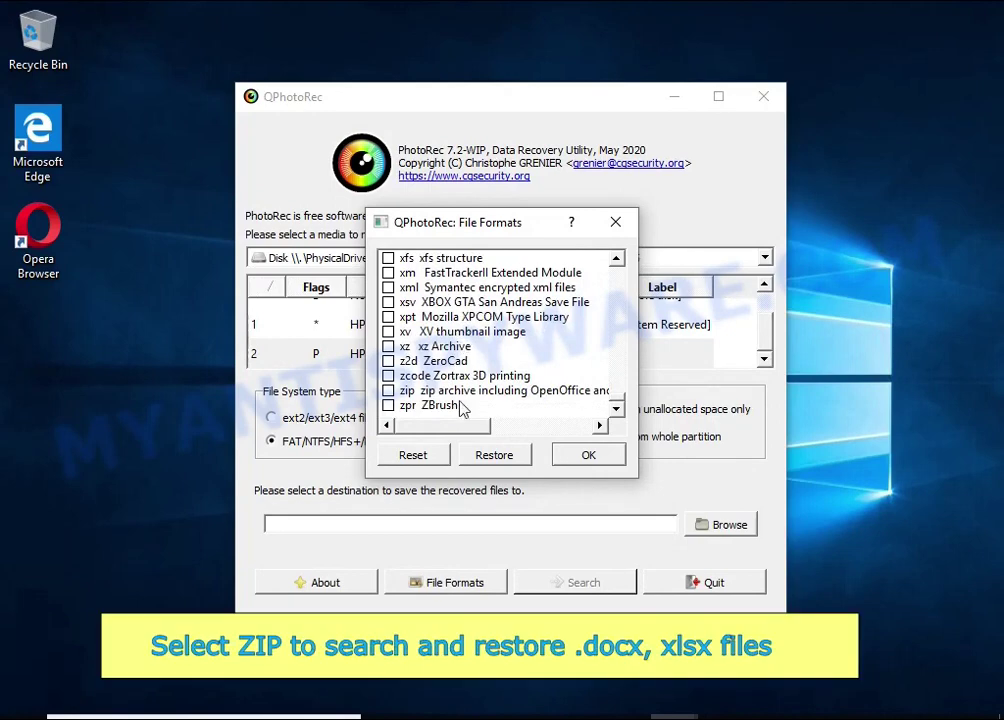
pyautogui.moveTo(465, 425); pyautogui.dragTo(407, 437)
pyautogui.click(395, 393)
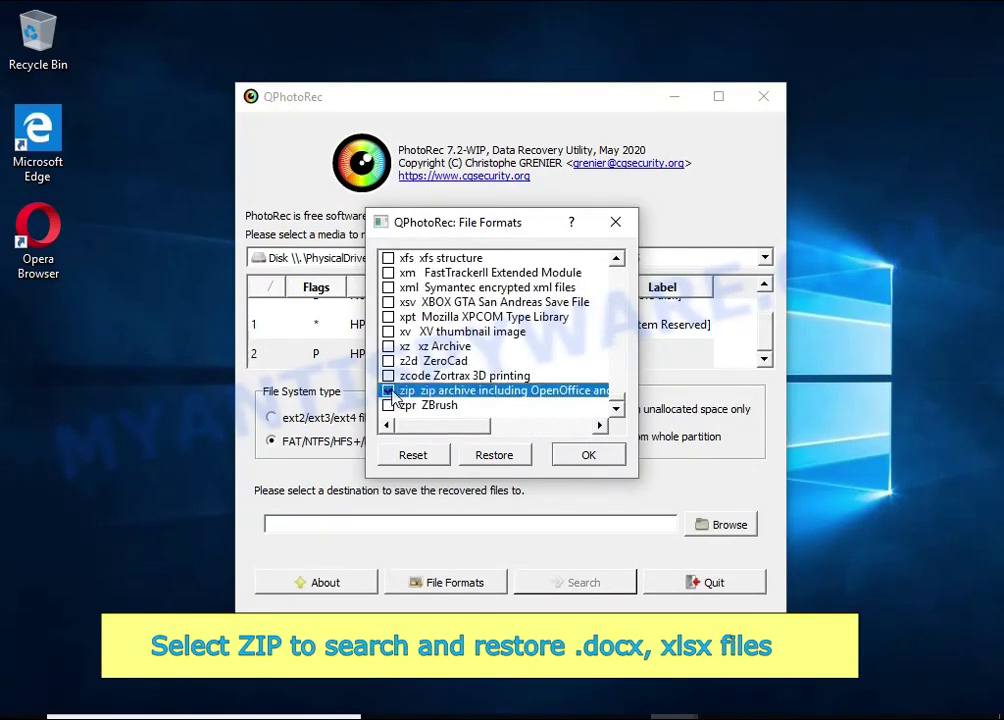
pyautogui.click(609, 462)
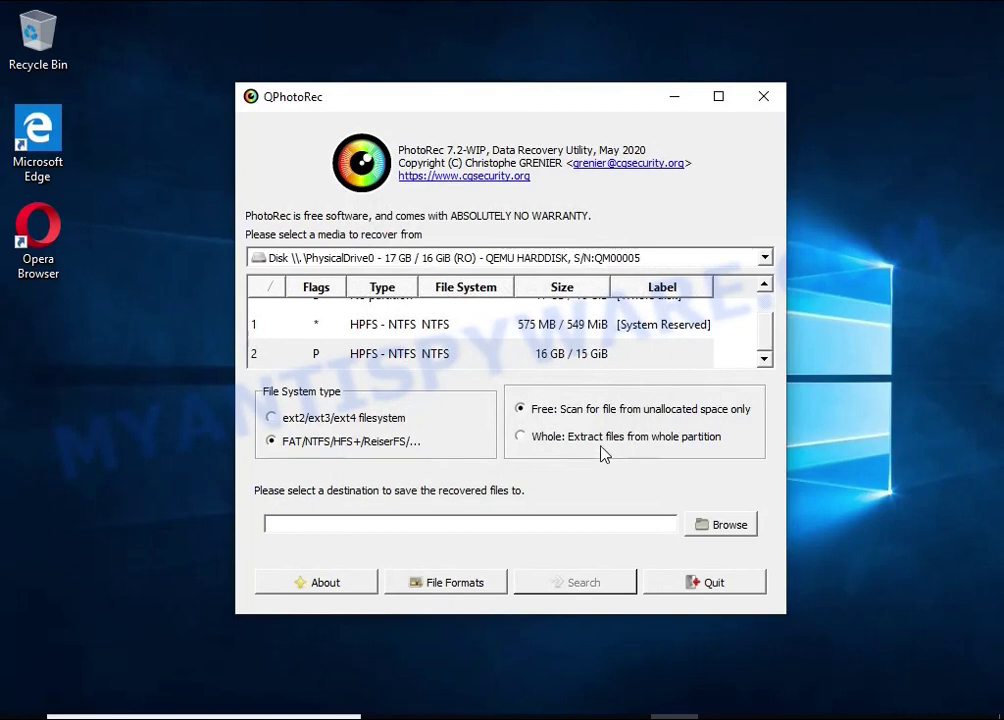
# Save recovered files to USB Drive (E:), run the search recovering 58 files, then quit QPhotoRec
pyautogui.click(710, 528)
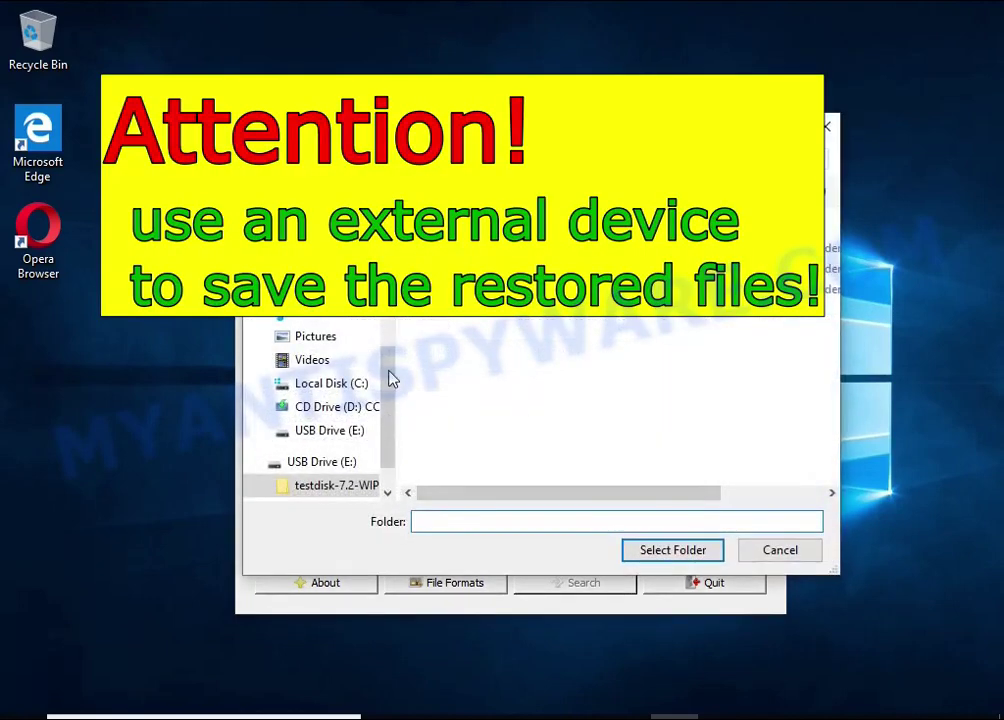
pyautogui.click(323, 465)
pyautogui.click(645, 551)
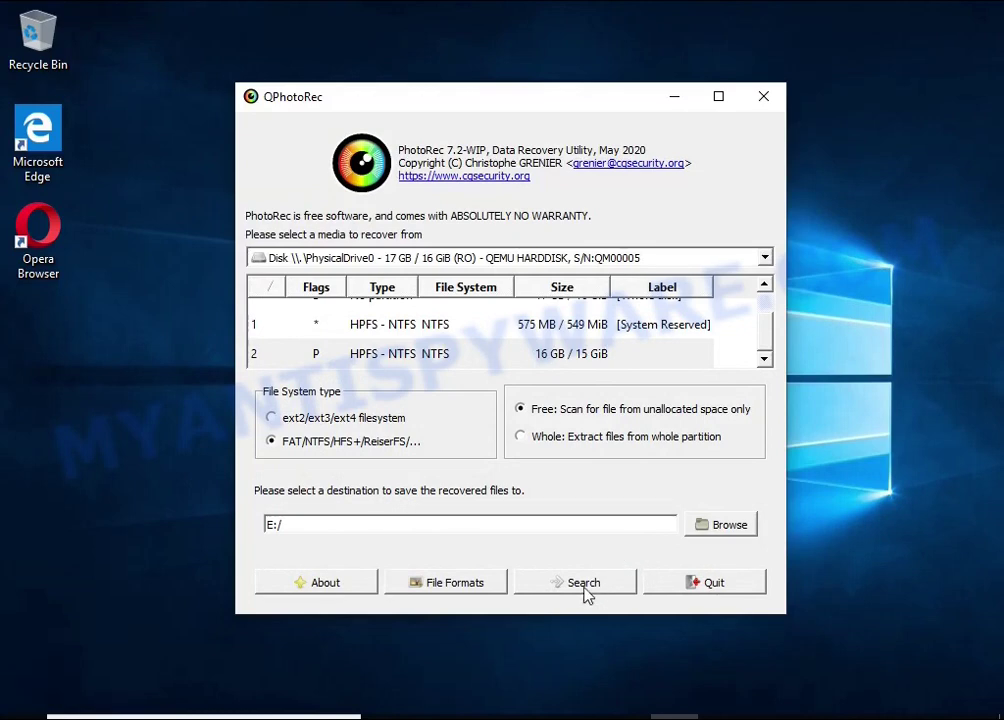
pyautogui.click(585, 583)
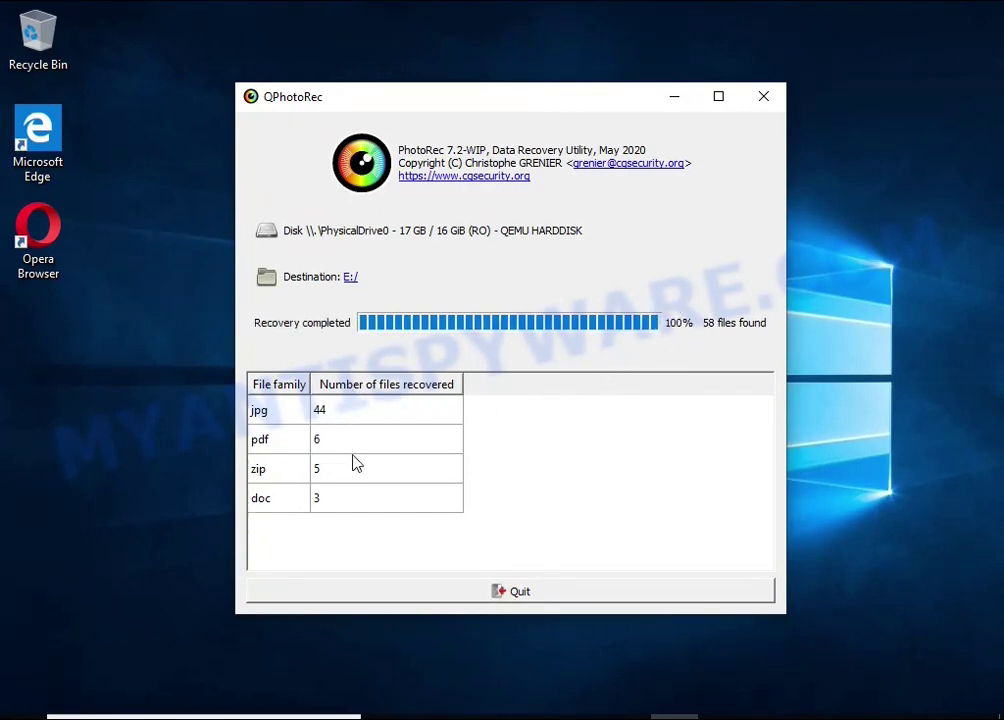
pyautogui.click(541, 602)
# Open recup_dir.1 on USB Drive (E:) and sort its files by size, largest first
pyautogui.click(480, 712)
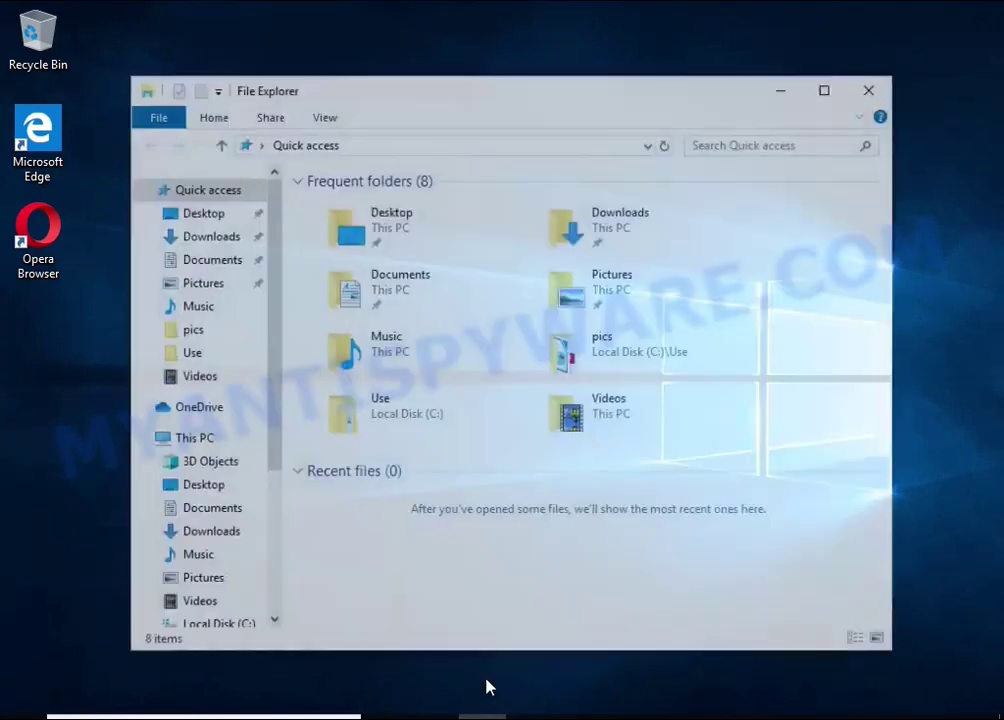
pyautogui.scroll(-2, 200, 480)
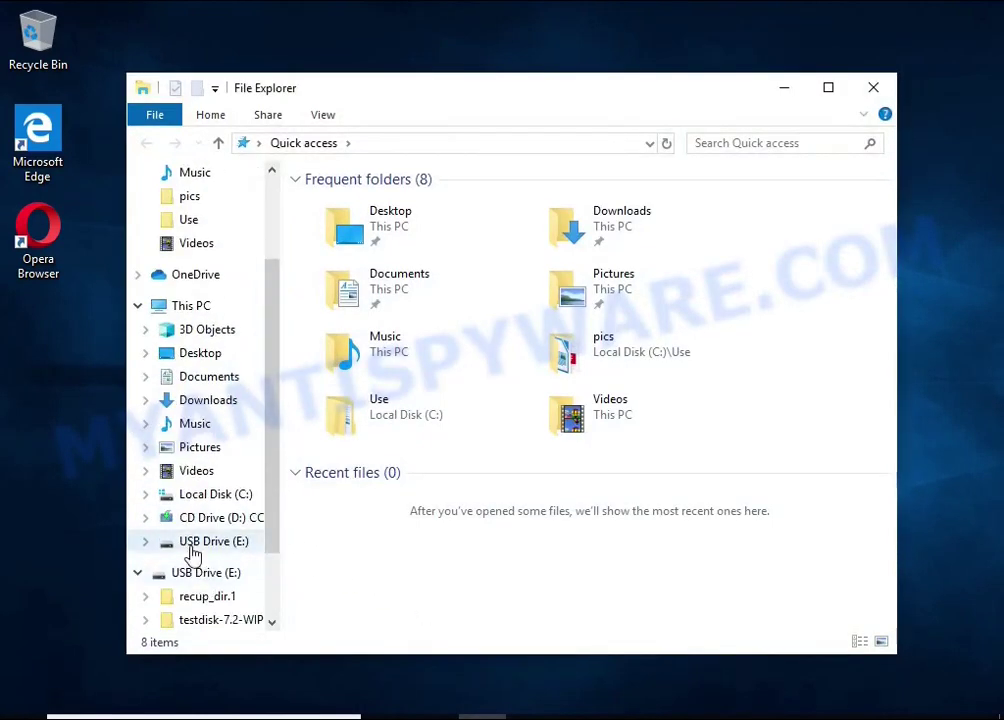
pyautogui.click(215, 541)
pyautogui.click(360, 207)
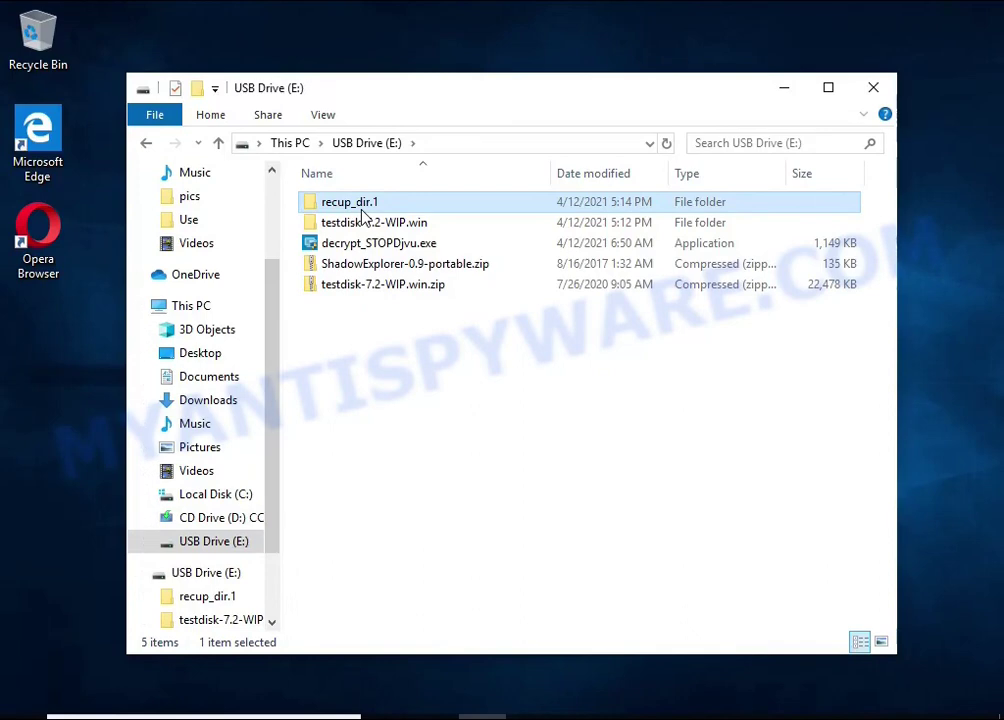
pyautogui.doubleClick(364, 212)
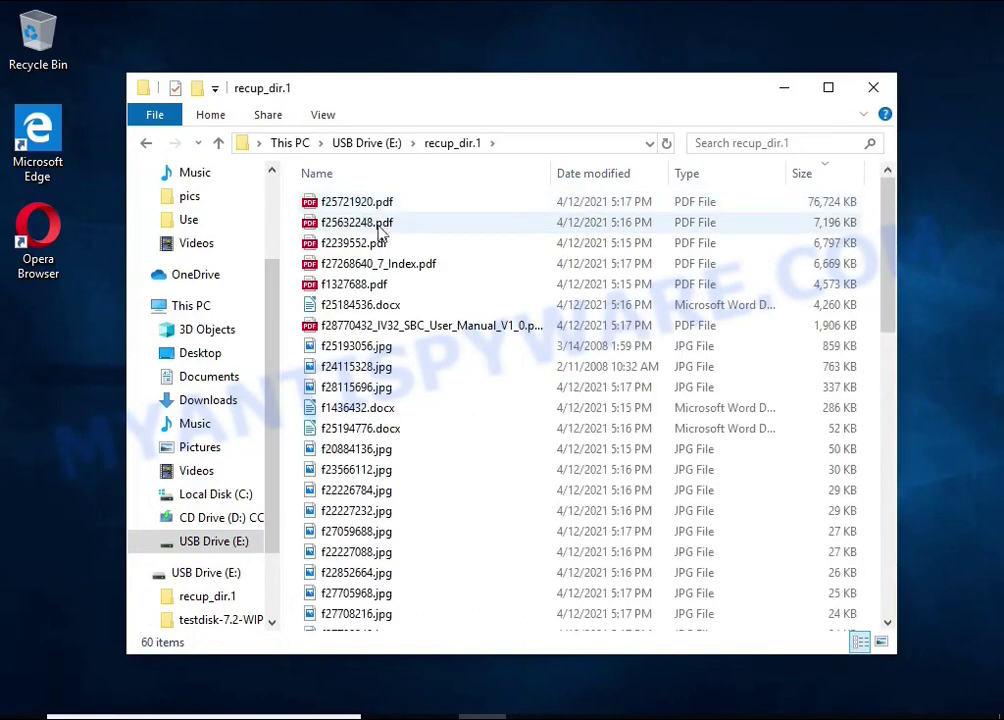
pyautogui.click(813, 179)
pyautogui.click(818, 180)
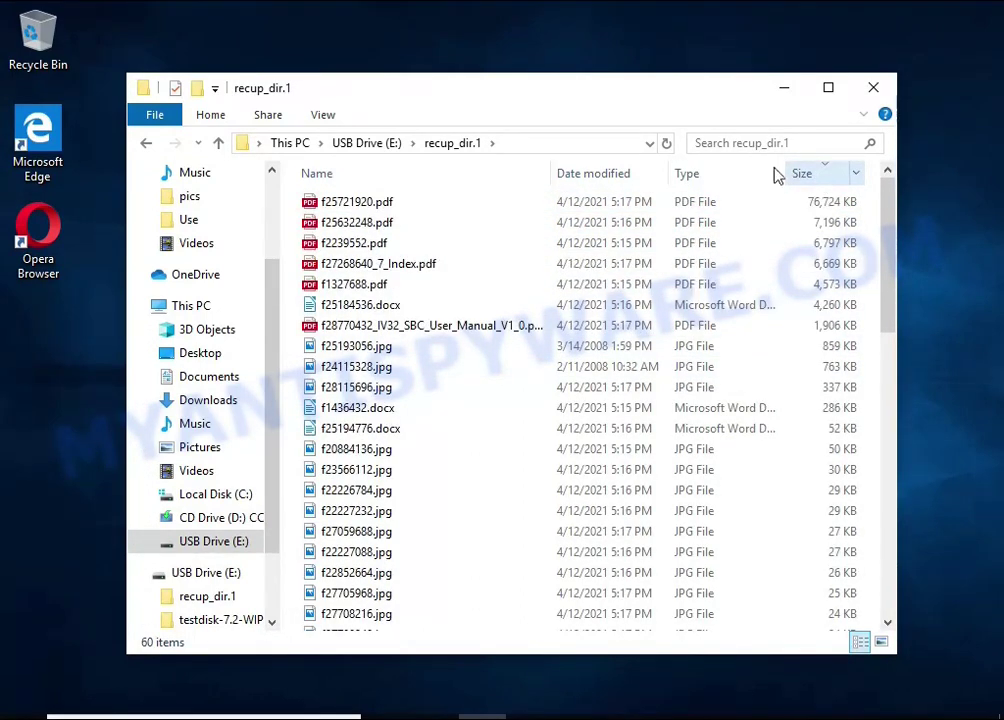
# Check the recovered IV32 manual PDF and images f25193056.jpg and f24115328.jpg open correctly
pyautogui.doubleClick(553, 327)
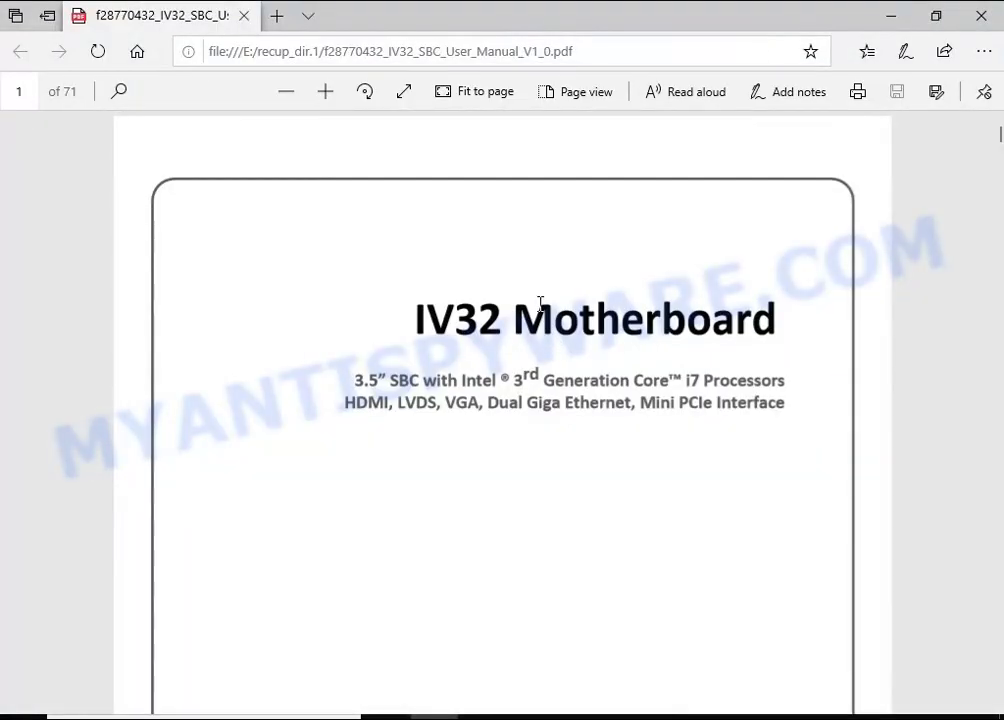
pyautogui.scroll(-20, 545, 310)
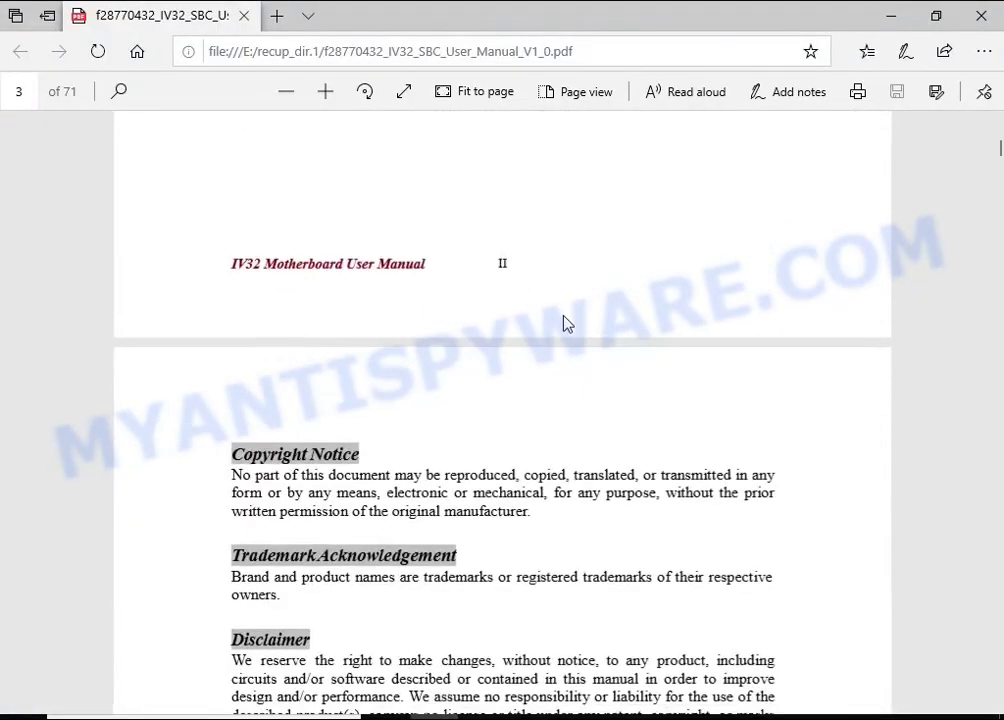
pyautogui.click(981, 16)
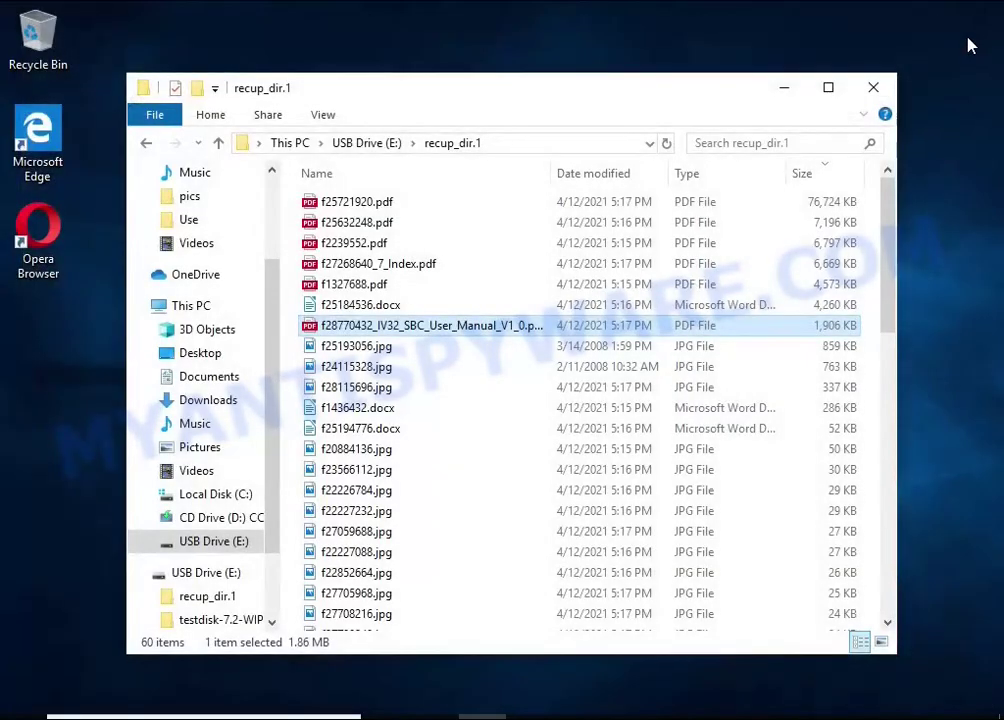
pyautogui.doubleClick(444, 348)
pyautogui.click(887, 17)
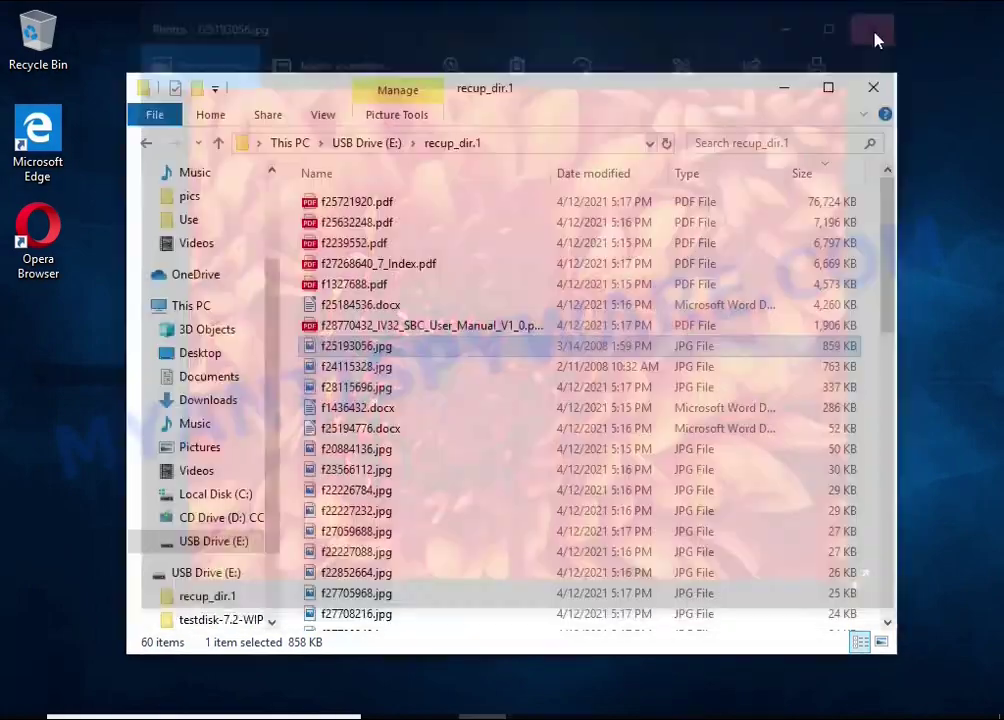
pyautogui.doubleClick(408, 370)
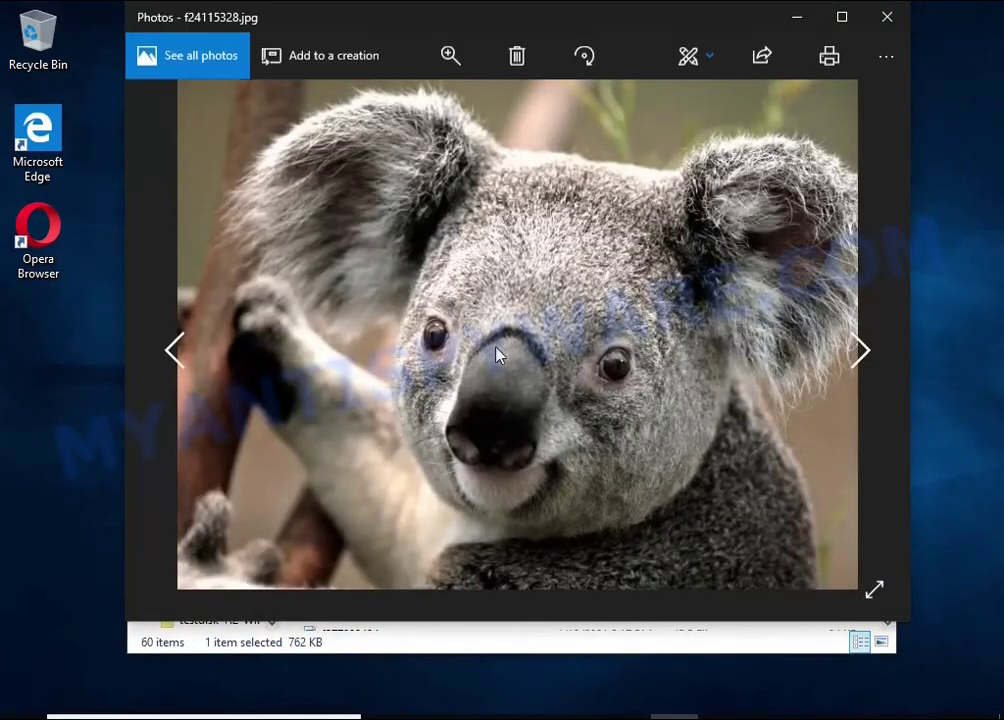
pyautogui.click(880, 18)
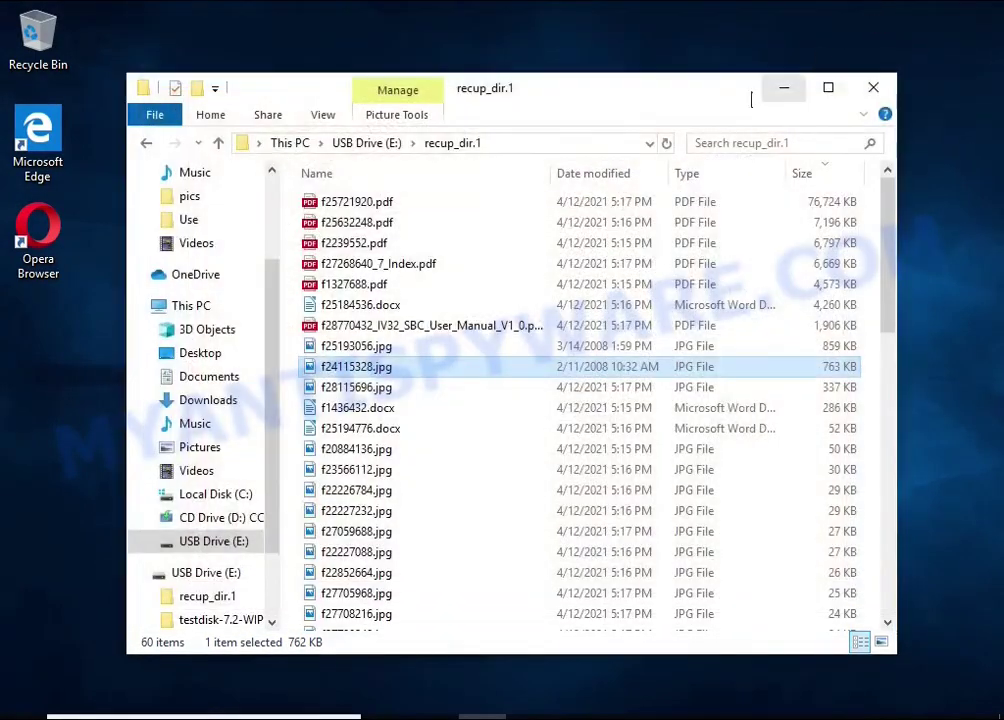
# Verify the recovered f1436432.docx opens properly in Writer, then close it
pyautogui.doubleClick(424, 404)
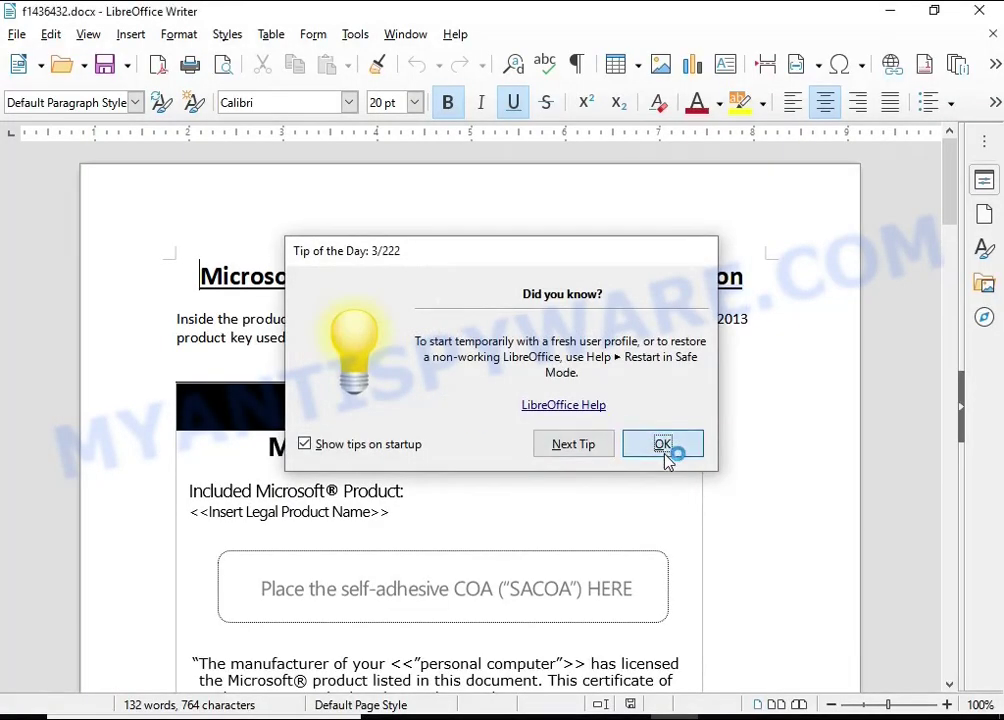
pyautogui.click(663, 444)
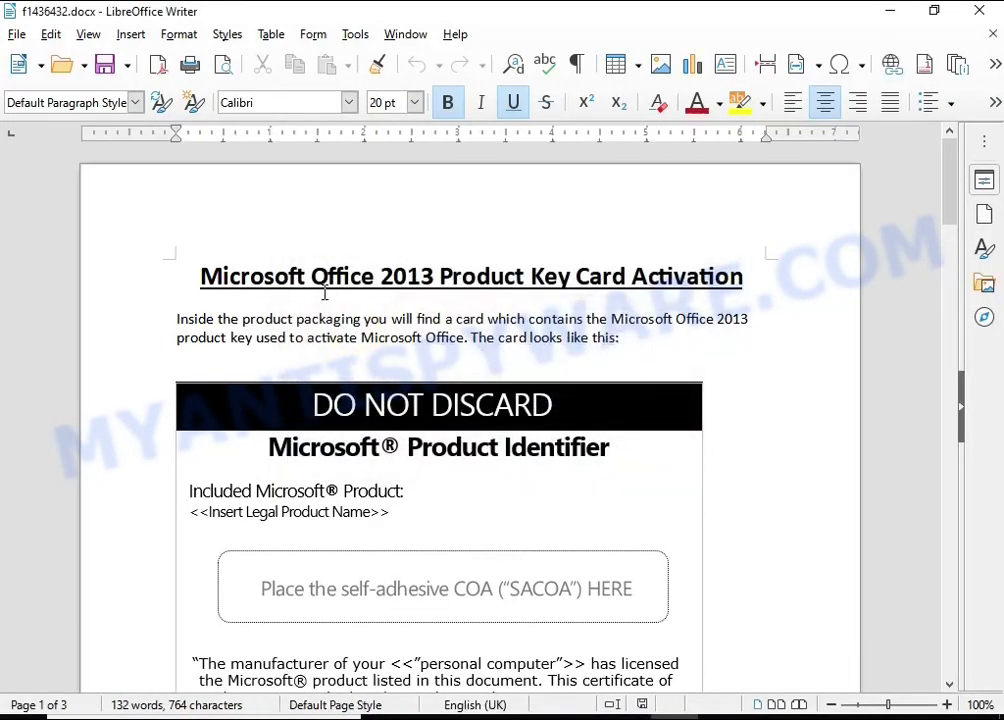
pyautogui.scroll(-10, 385, 355)
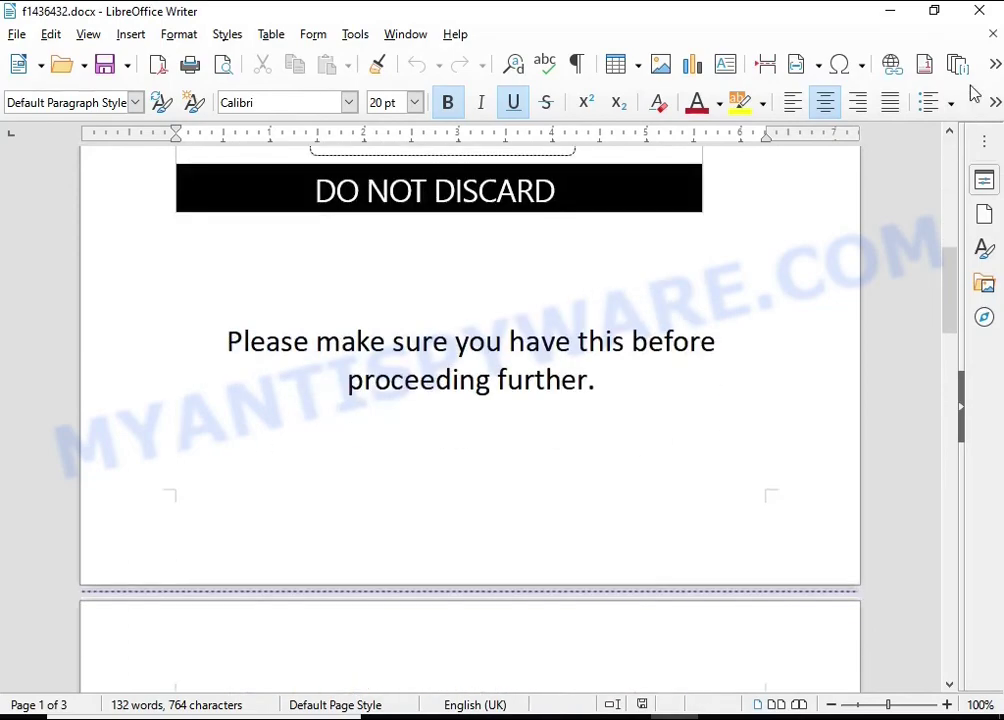
pyautogui.click(979, 11)
pyautogui.scroll(-4, 612, 347)
pyautogui.scroll(7, 605, 347)
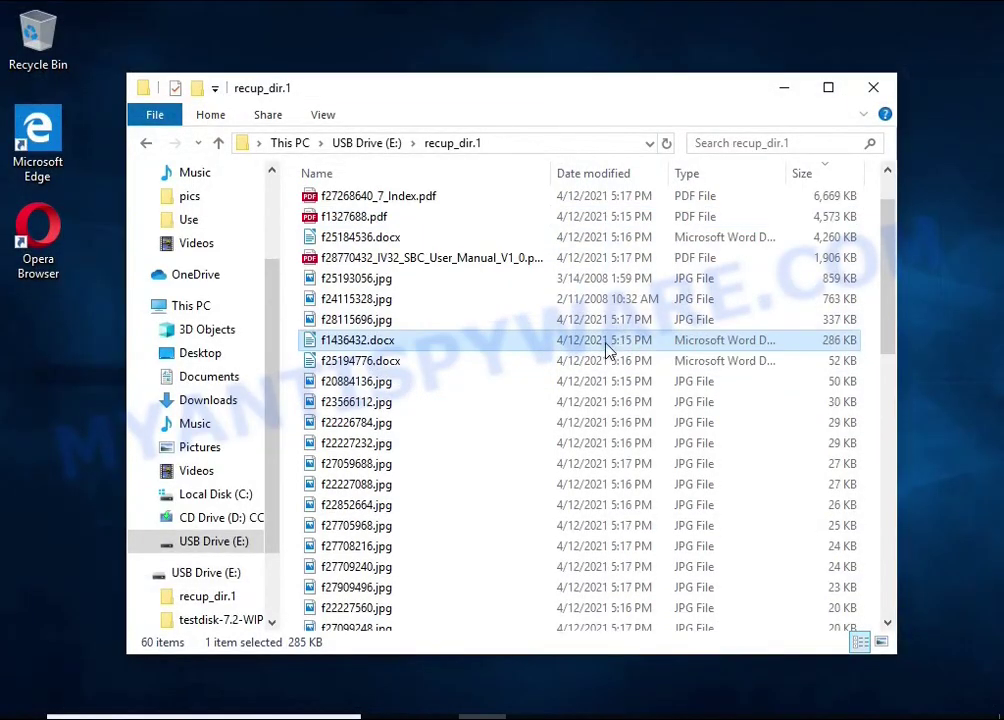